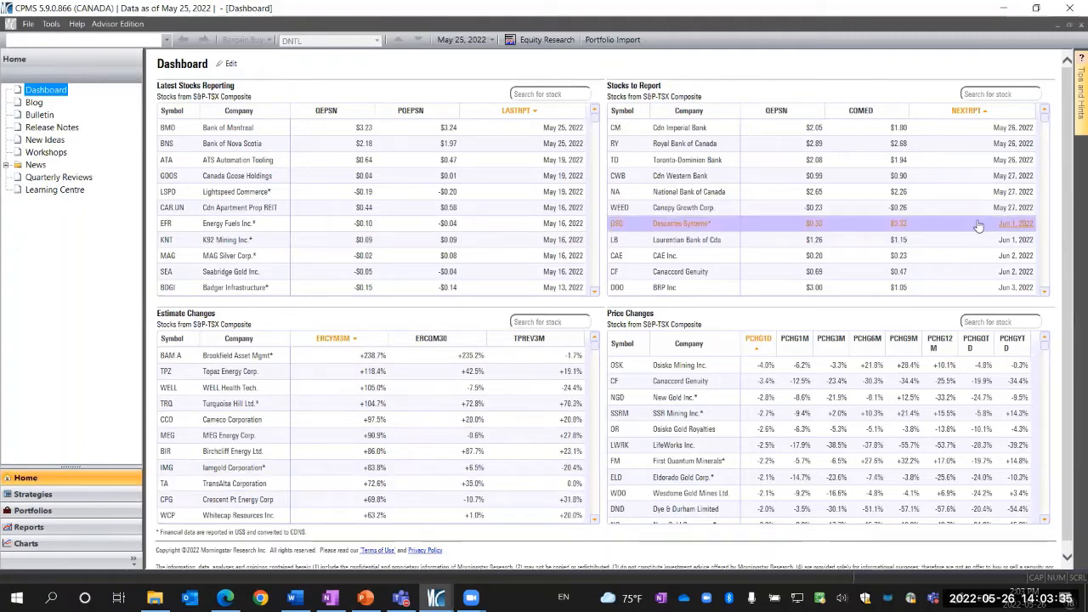
Look up the definition of the QEM variable in the tips and hints panel, then close the panel
mouse_move(1073, 120)
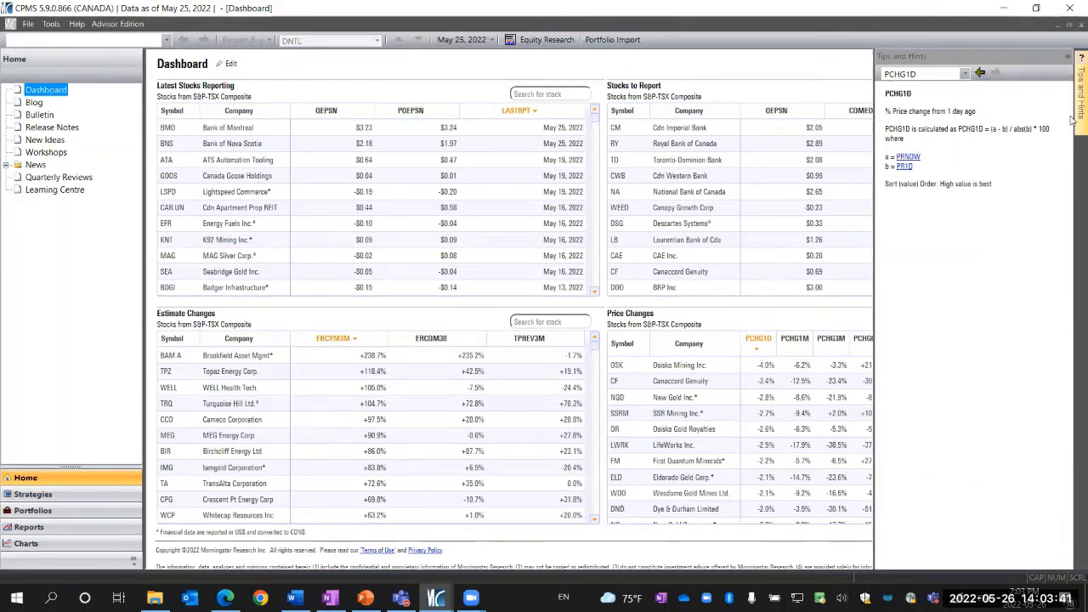
click(1068, 60)
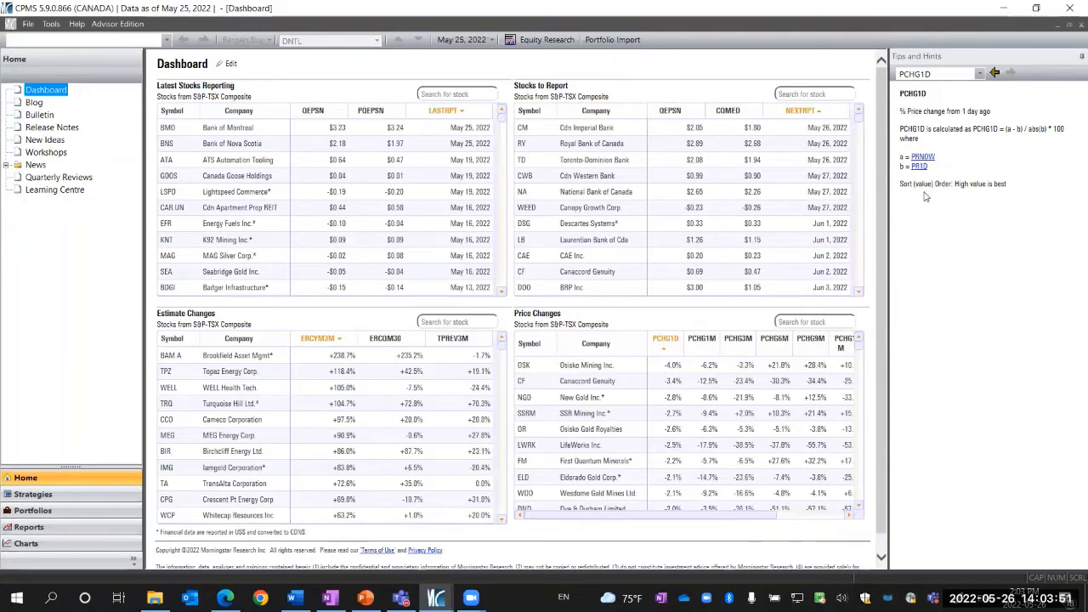
click(907, 76)
key(BackSpace)
text(QEM)
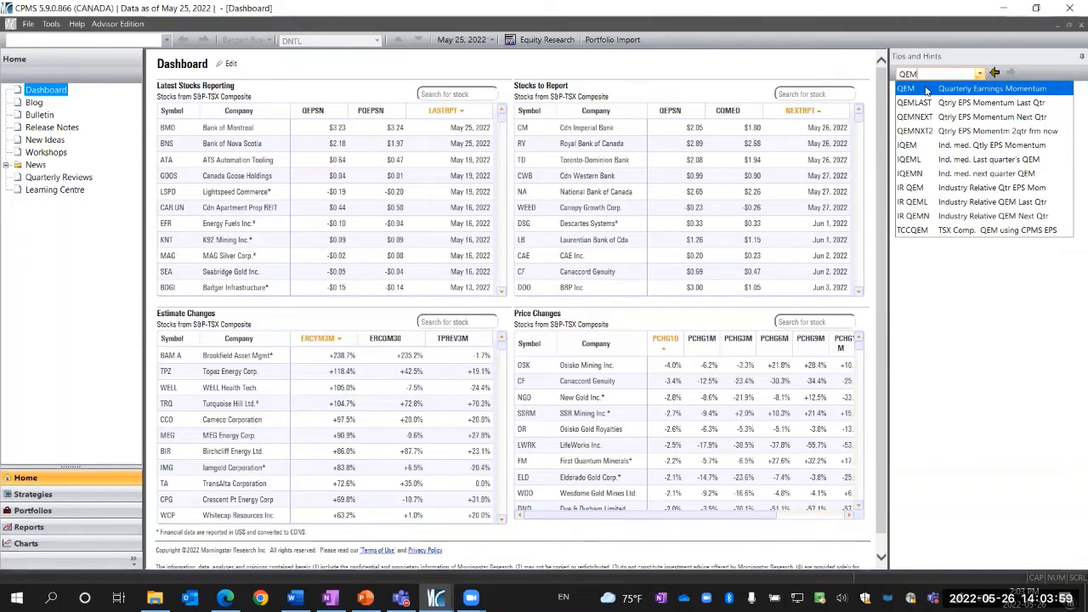
click(926, 91)
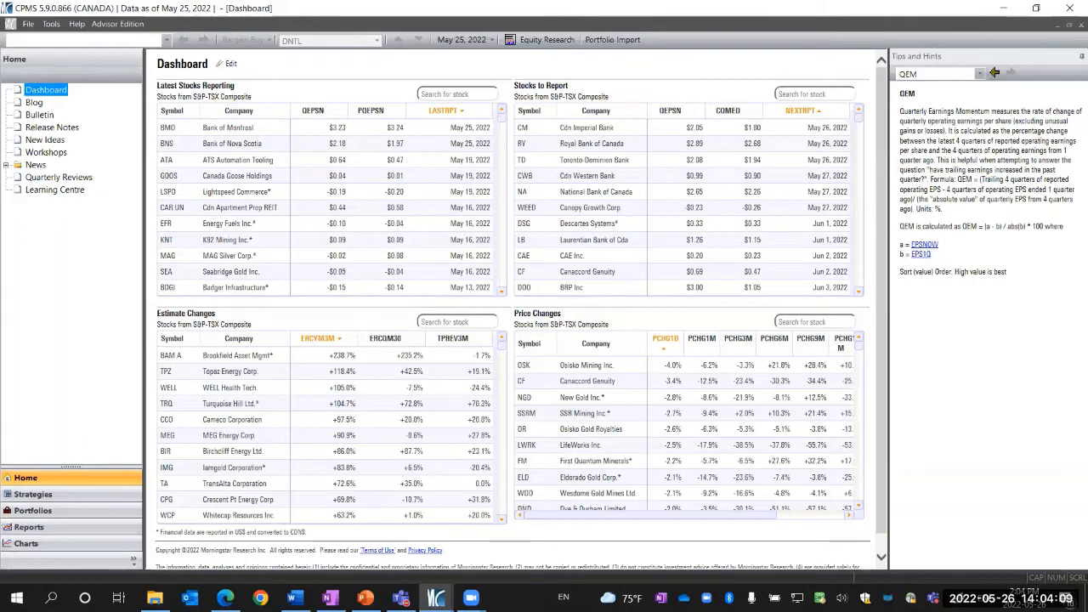
click(1077, 57)
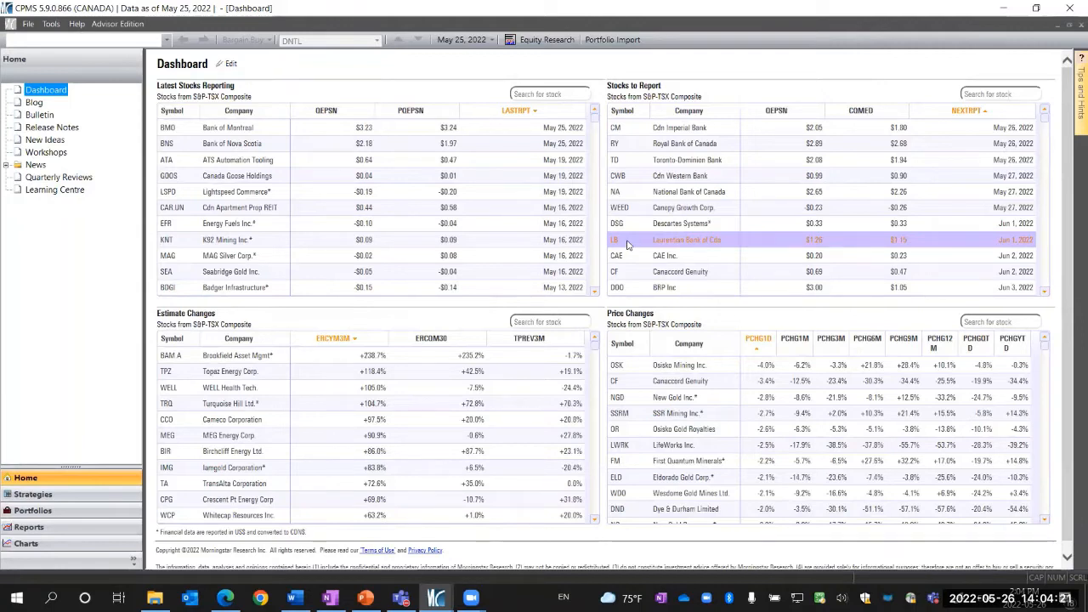
Open the Joes Strategy Buy strategy for editing and review its universe, ranking and variable screening pages
click(75, 498)
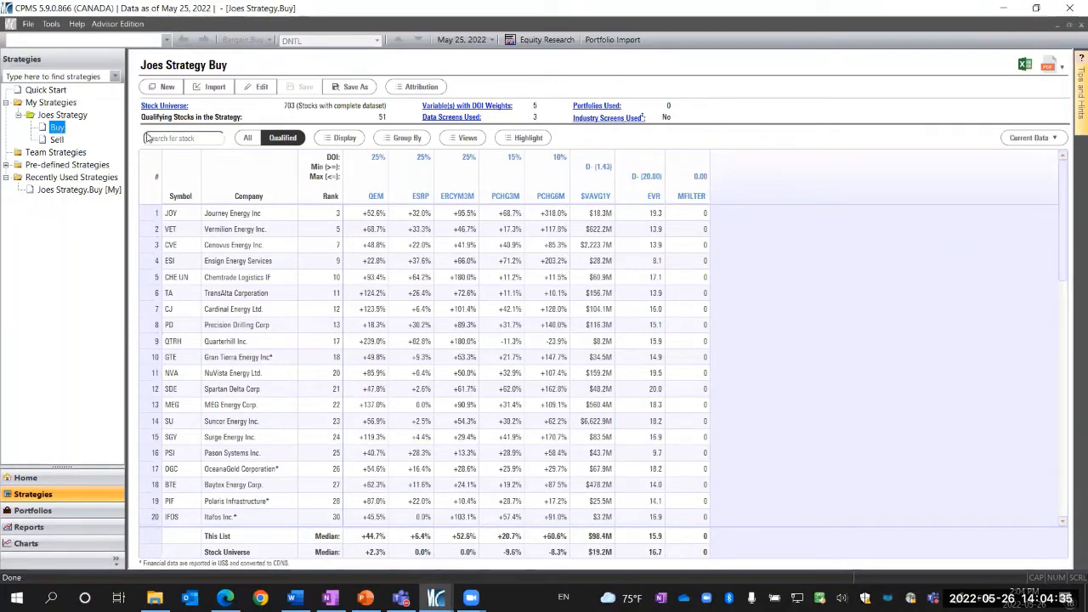
click(260, 87)
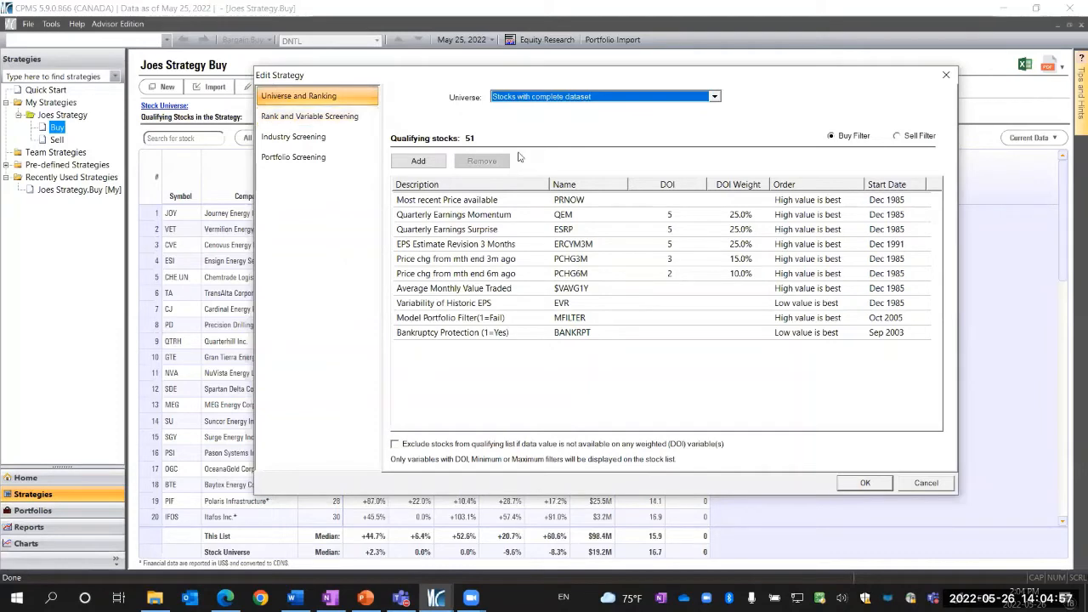
click(345, 124)
click(340, 97)
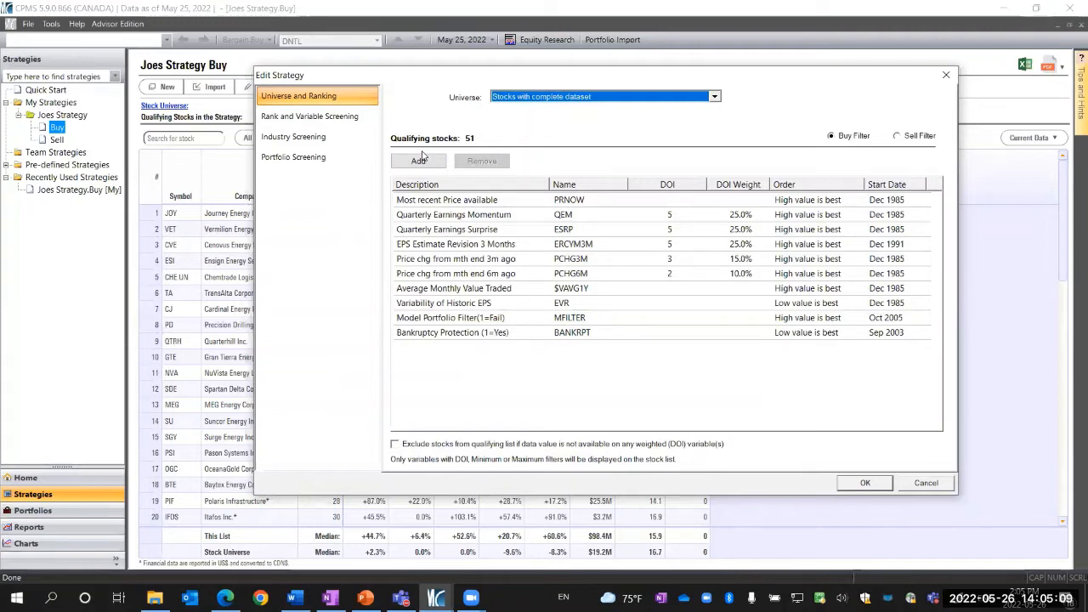
click(338, 118)
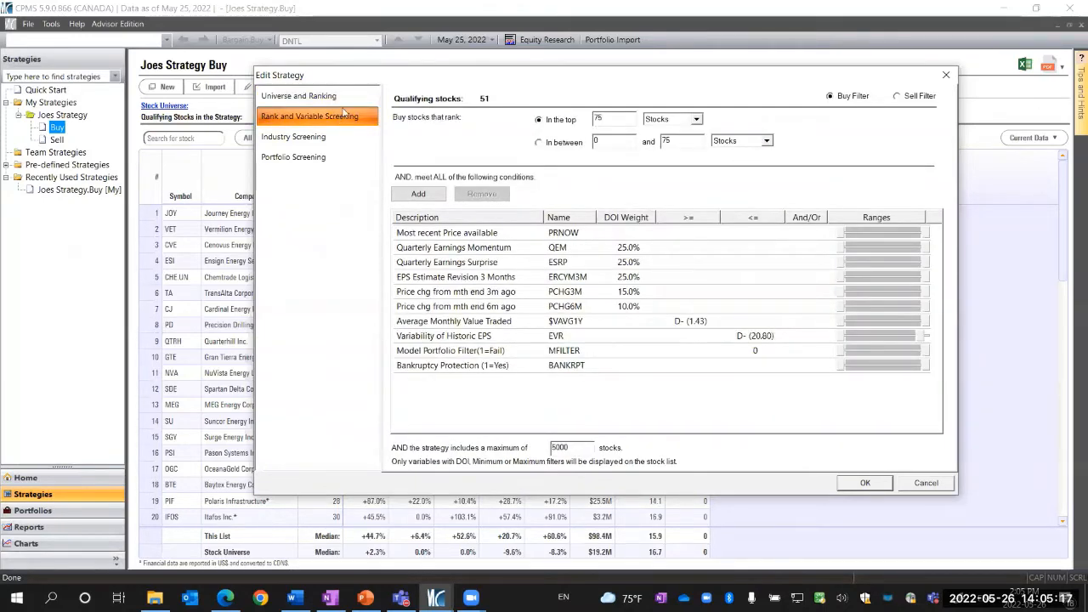
click(323, 98)
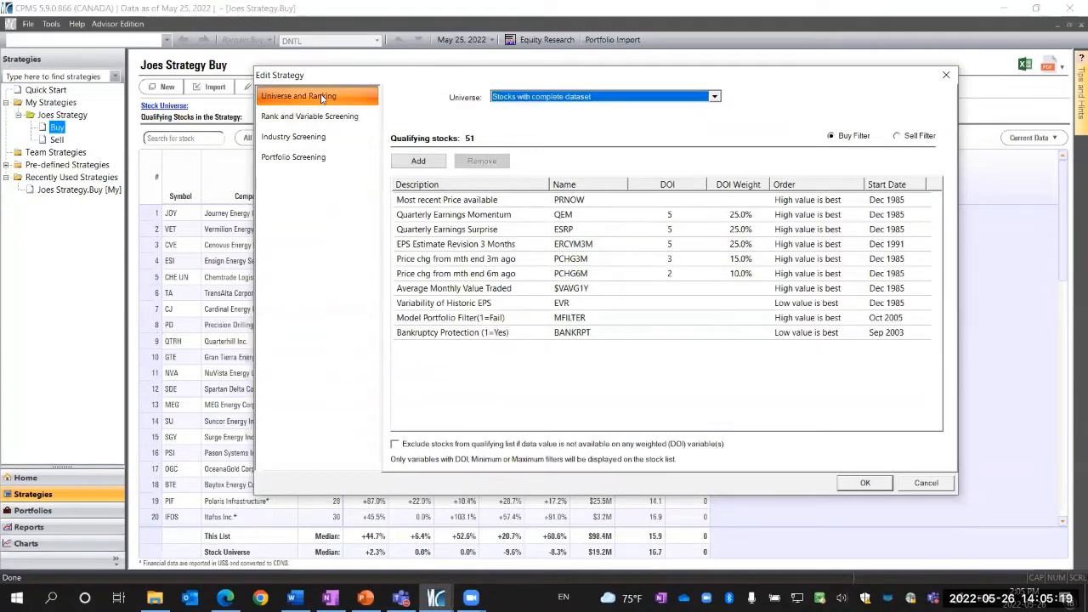
Insert a new variable by searching for QEM and adding it to the selected items
click(419, 162)
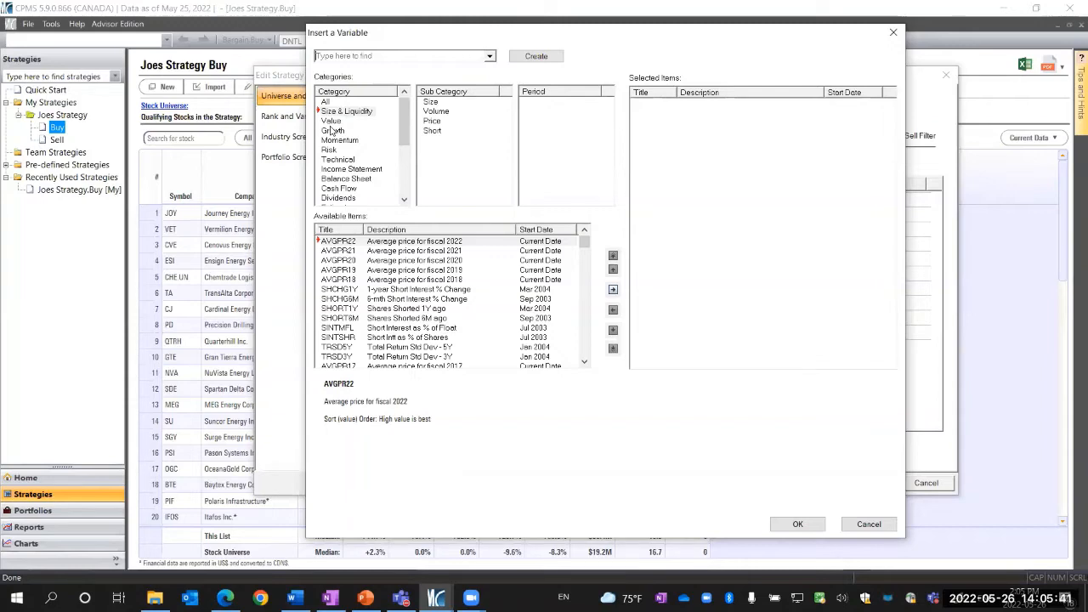
text(QEM)
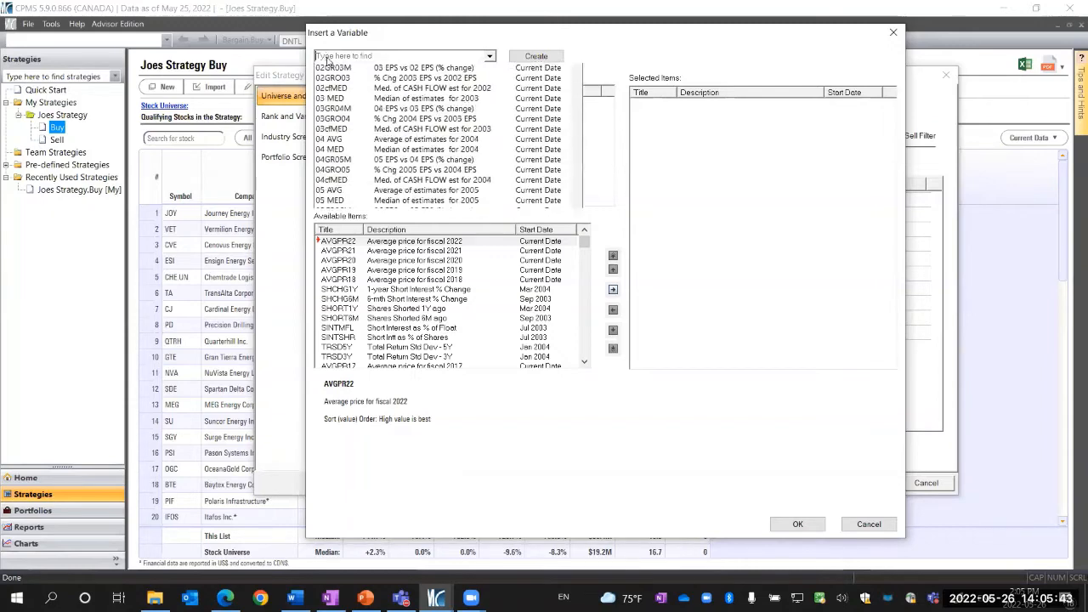
click(327, 68)
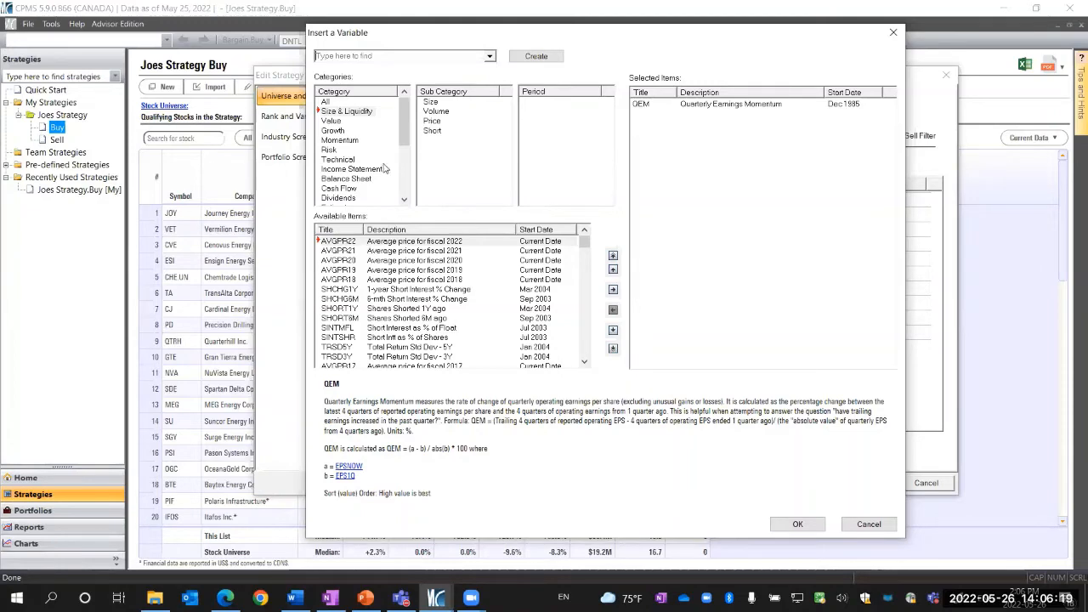
Add P/E 24M (Price to Earnings - Fiscal 24) from the Value, Price / Earnings variables
click(333, 121)
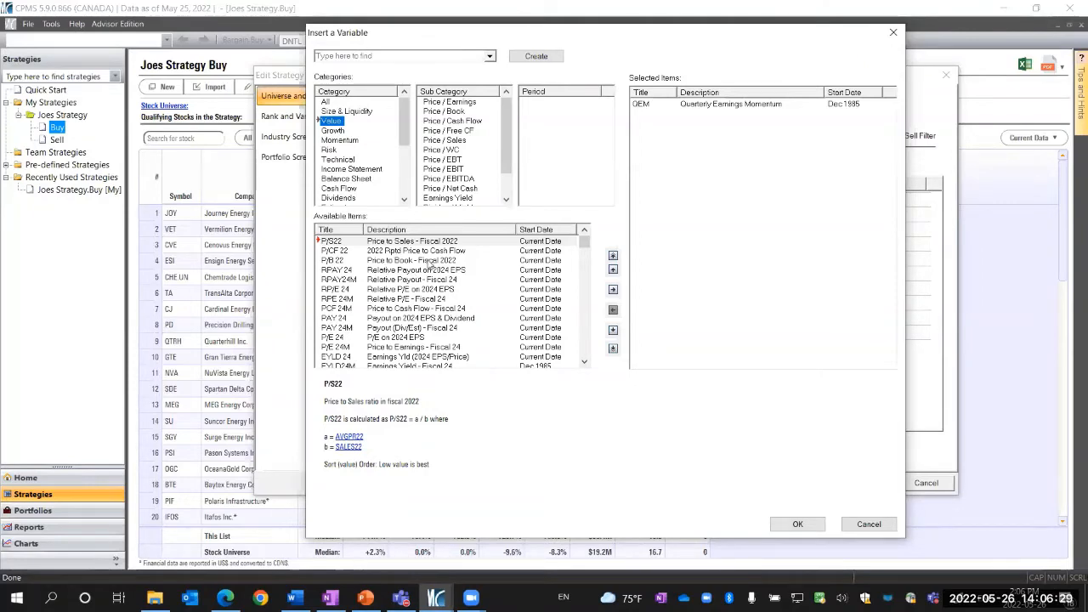
scroll(429, 266, down, 2)
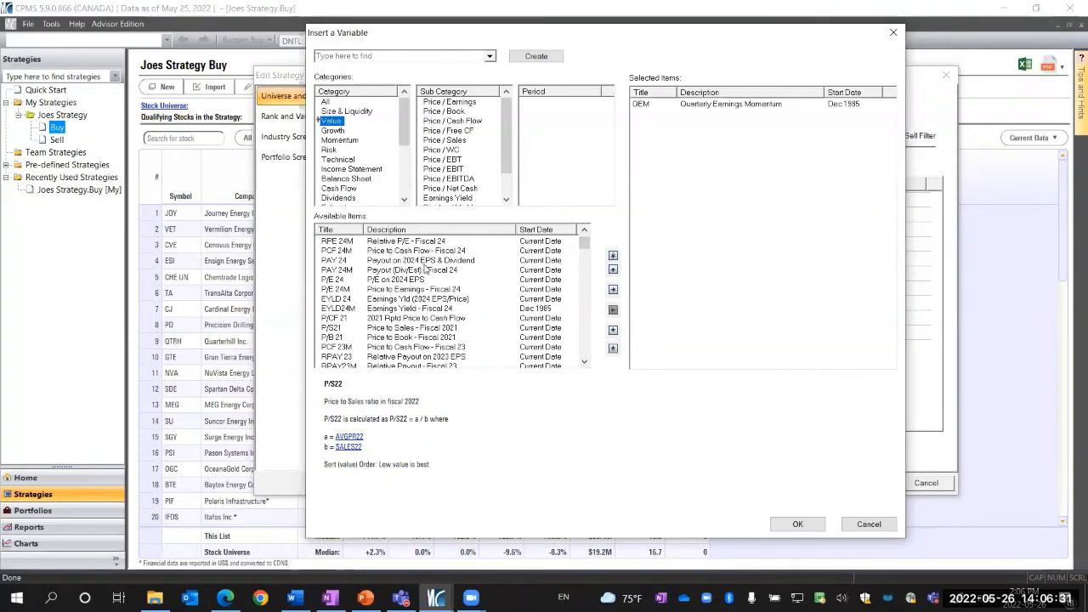
scroll(425, 269, up, 2)
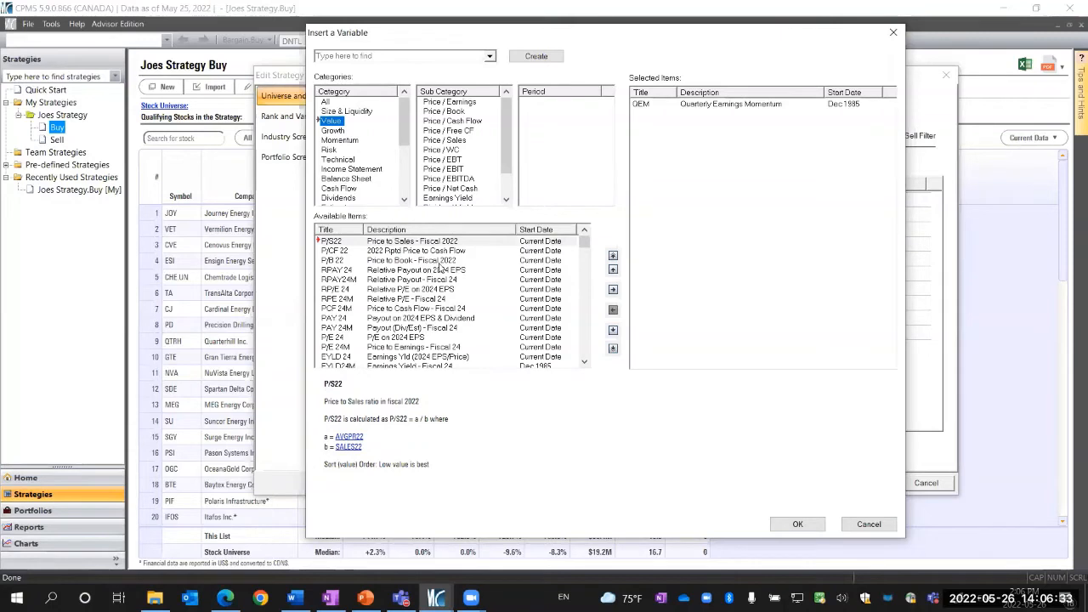
click(473, 103)
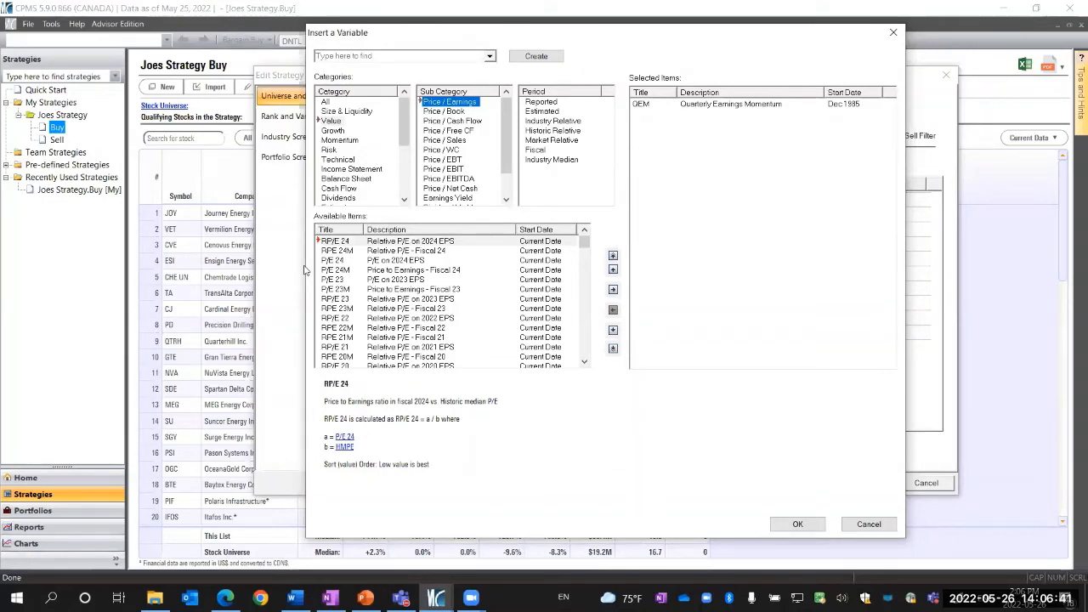
click(386, 271)
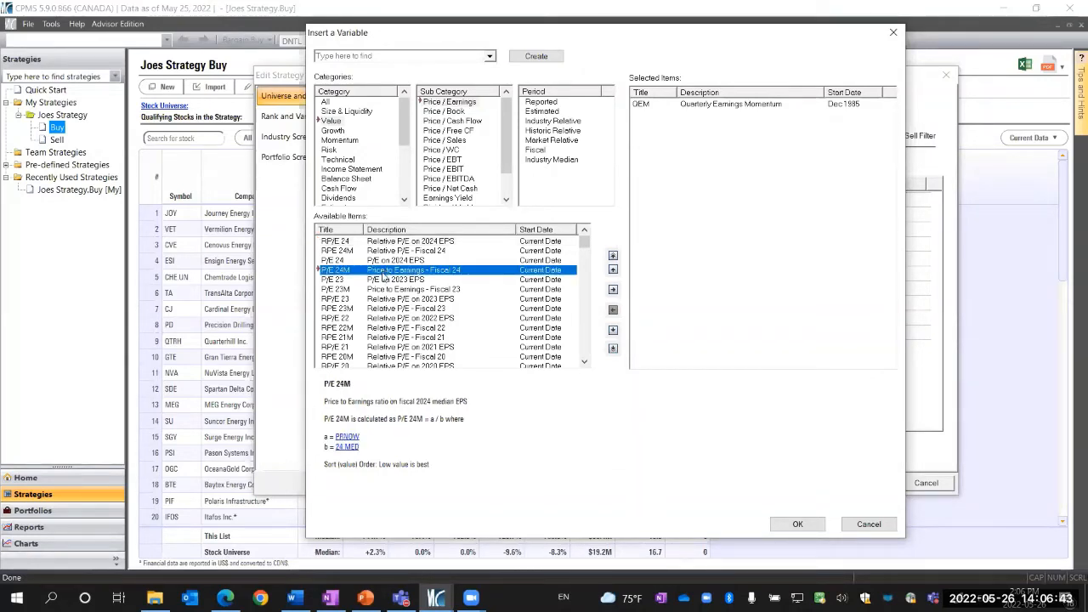
click(612, 289)
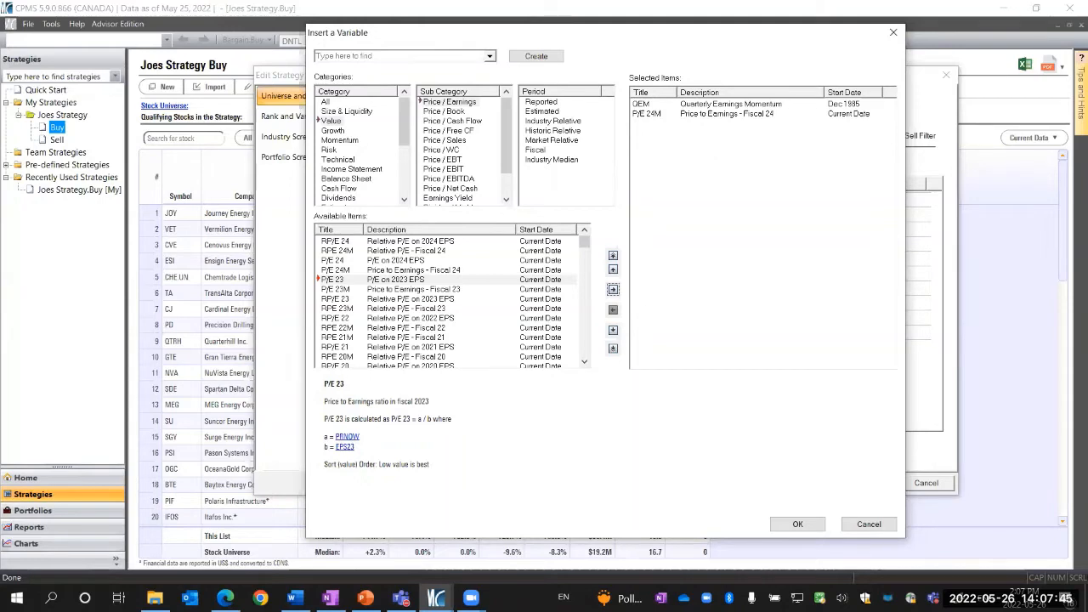
Browse the Industry Relative price-to-earnings variables and read their descriptions
click(571, 121)
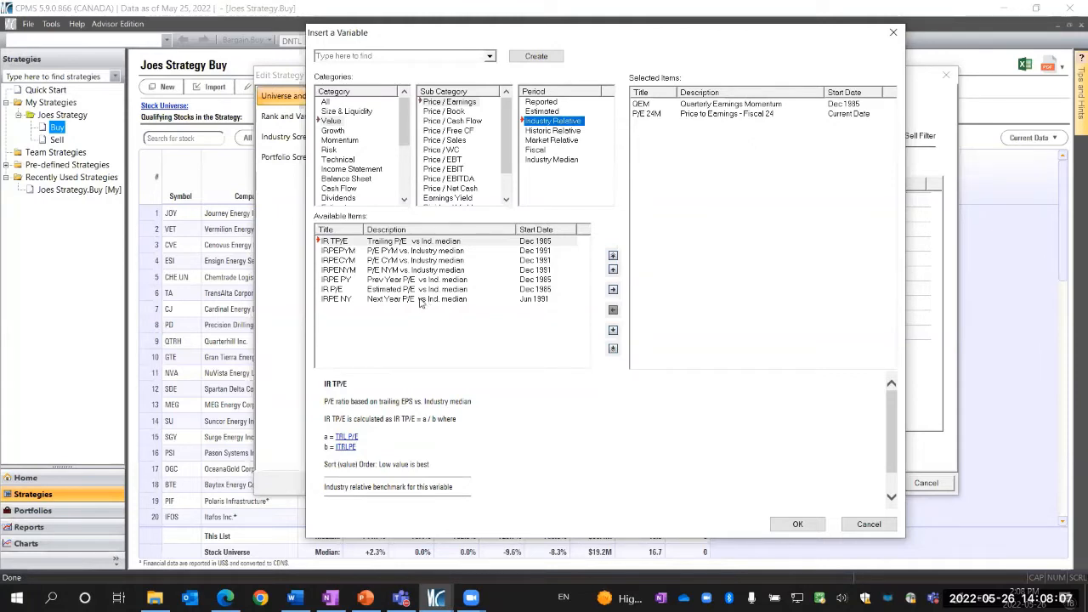
click(393, 252)
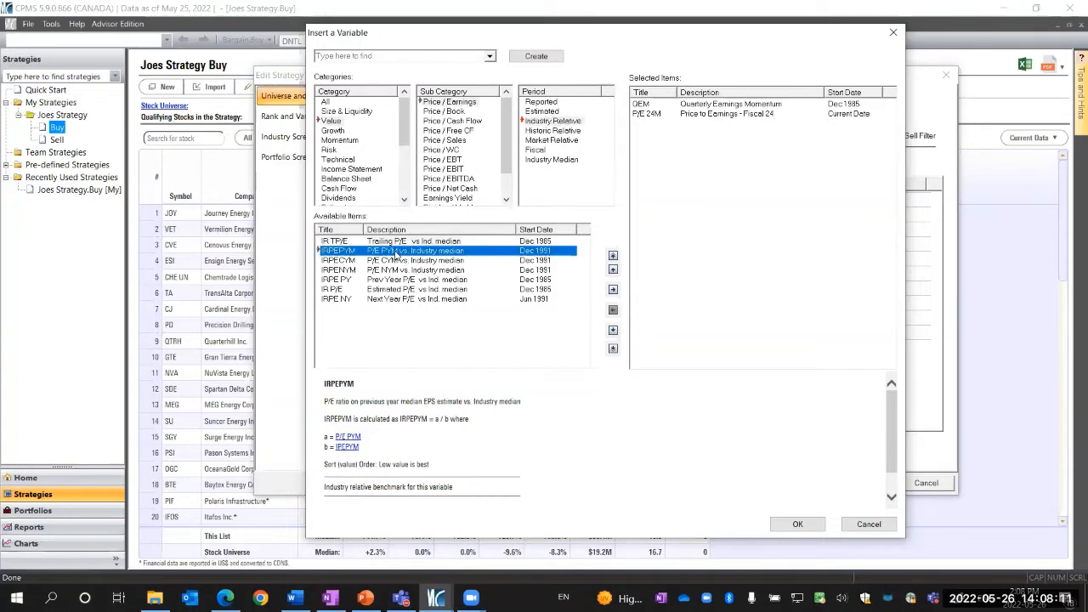
click(395, 261)
click(394, 269)
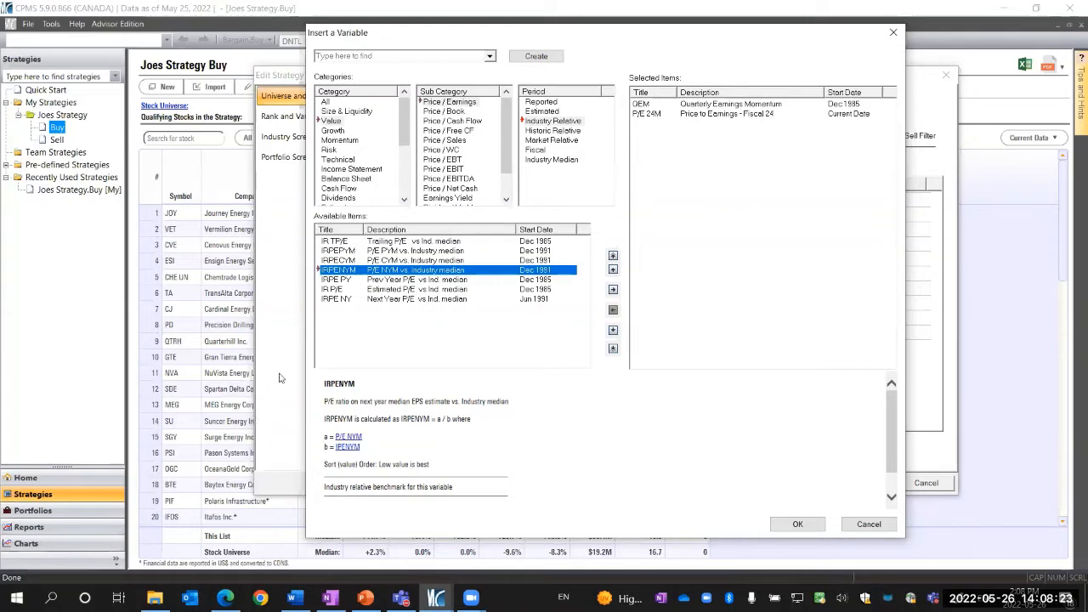
click(346, 244)
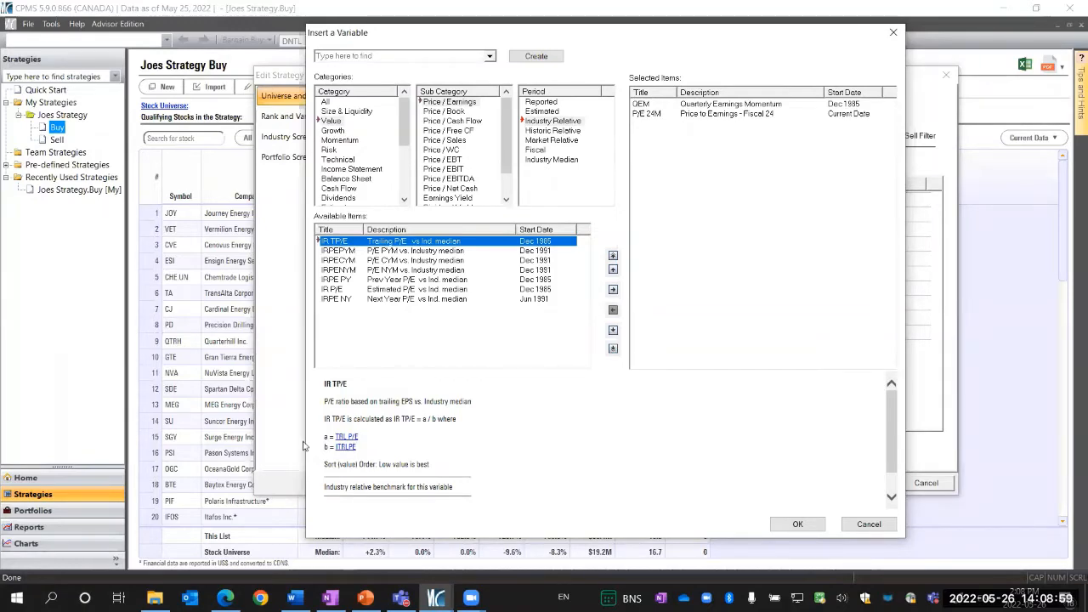
Search for CRPECYM and add it to the selected variables
click(347, 58)
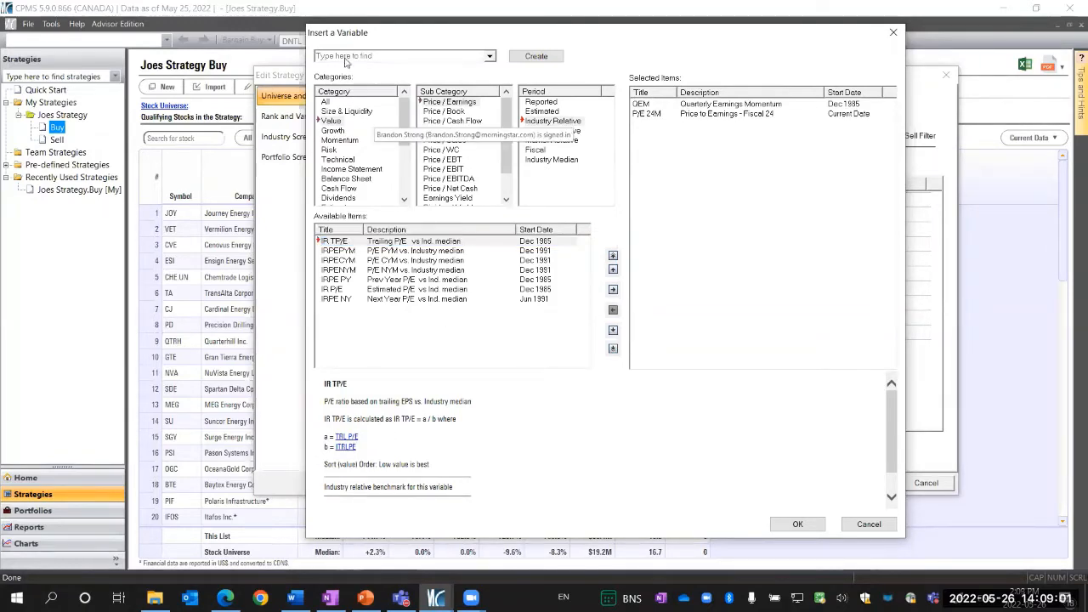
text(CRPE)
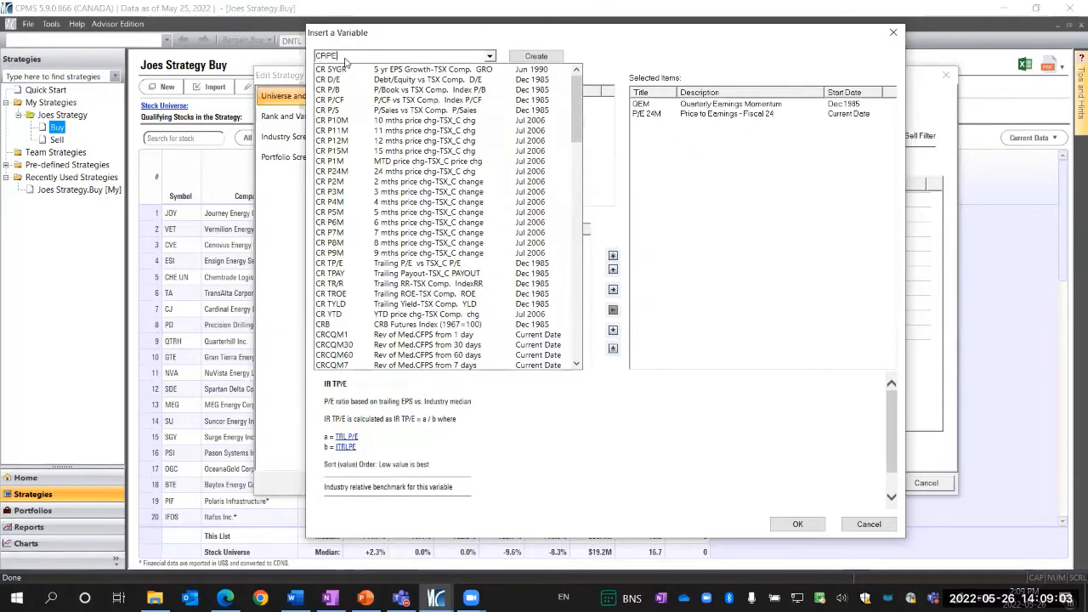
text(CYM)
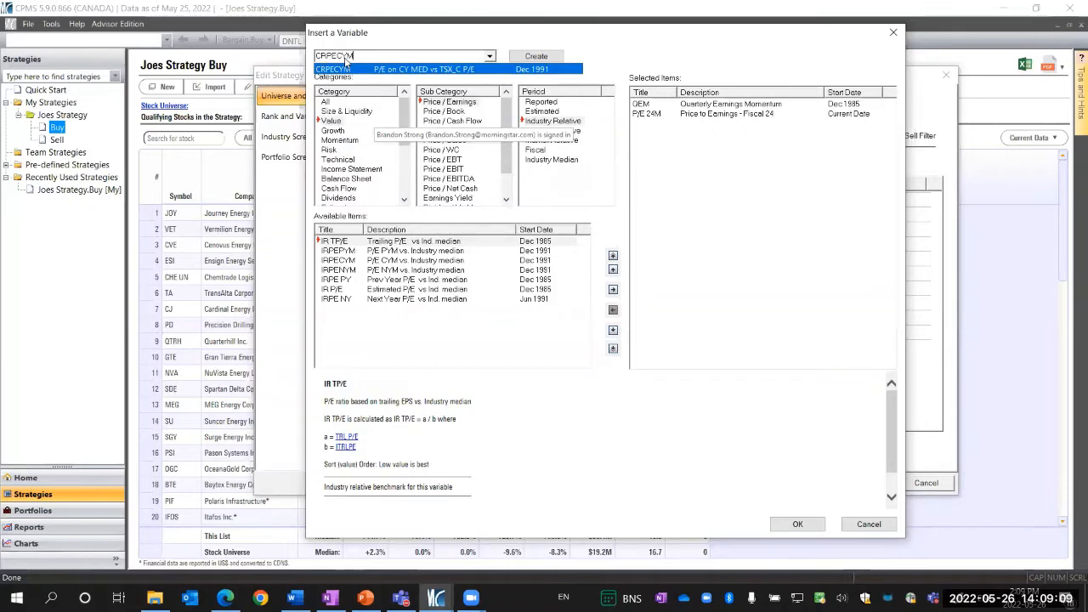
key(Return)
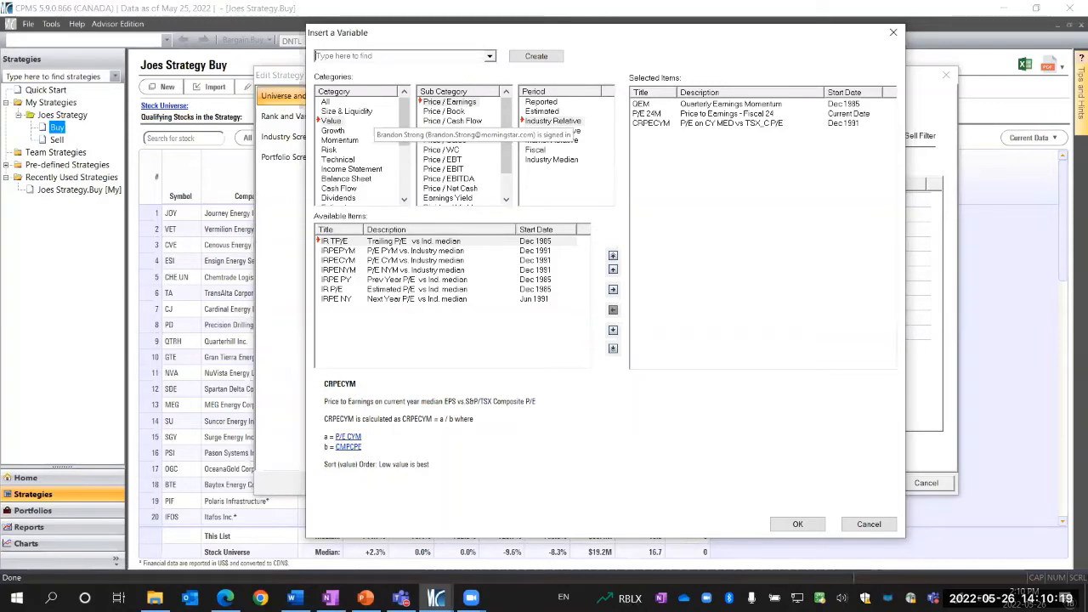
Browse the estimated Payout Ratio variables and read the description of PAY CYM
scroll(489, 192, down, 1)
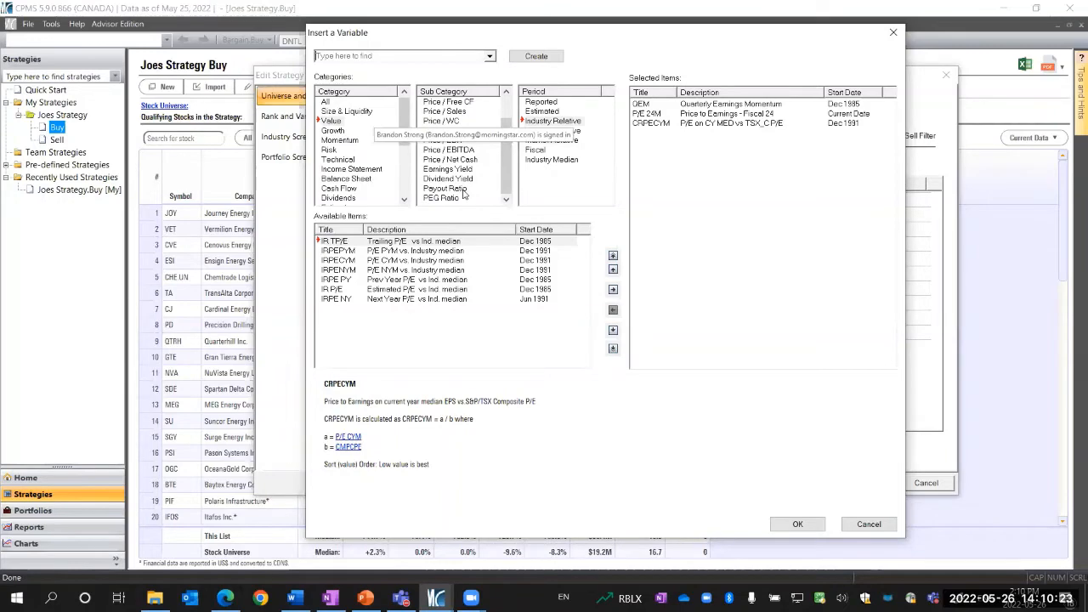
click(463, 190)
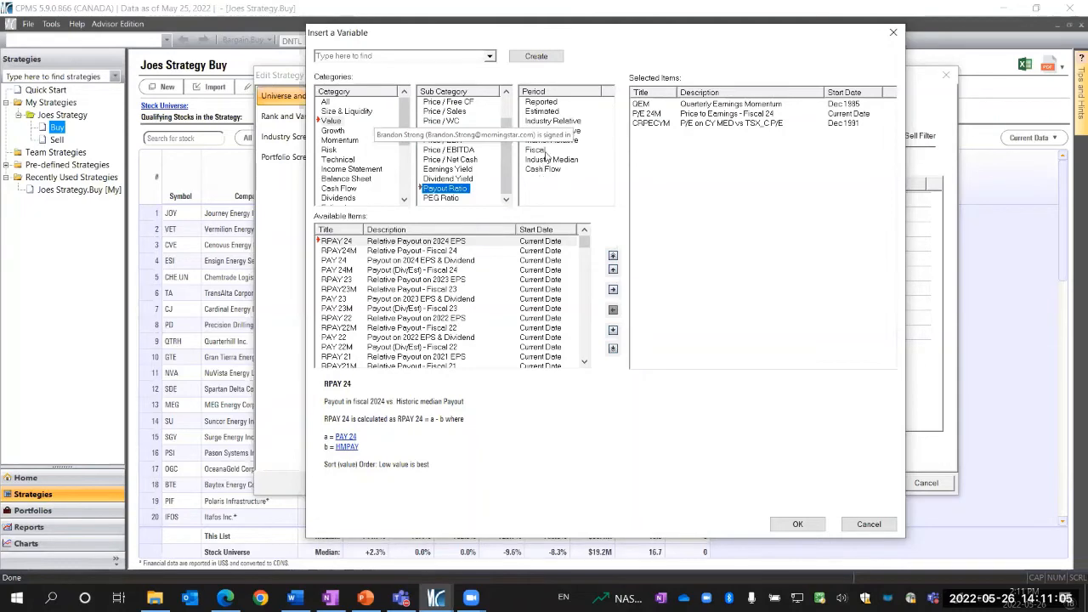
click(543, 111)
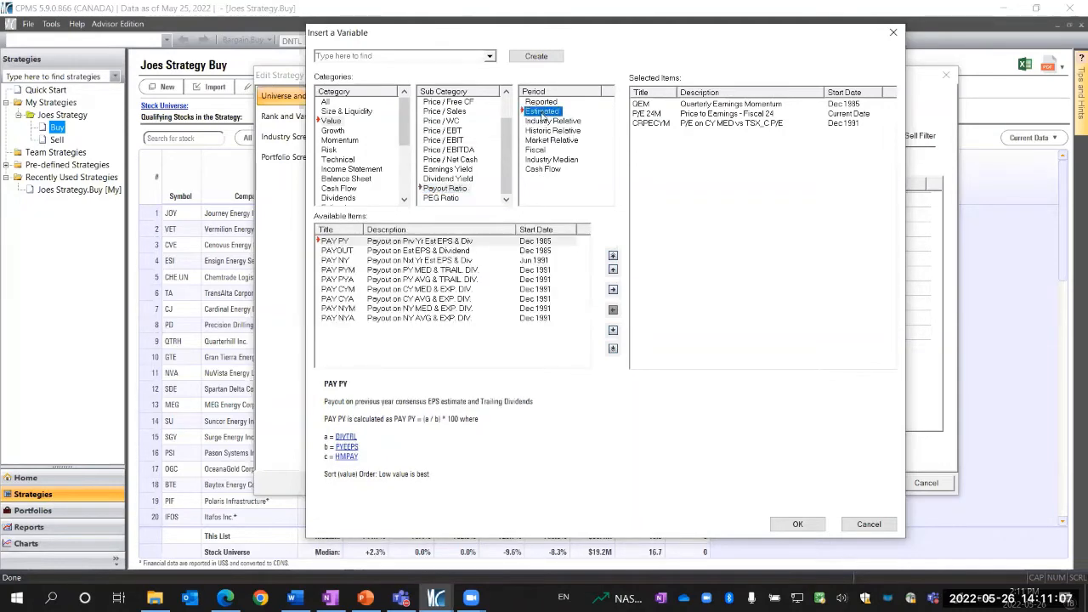
click(360, 290)
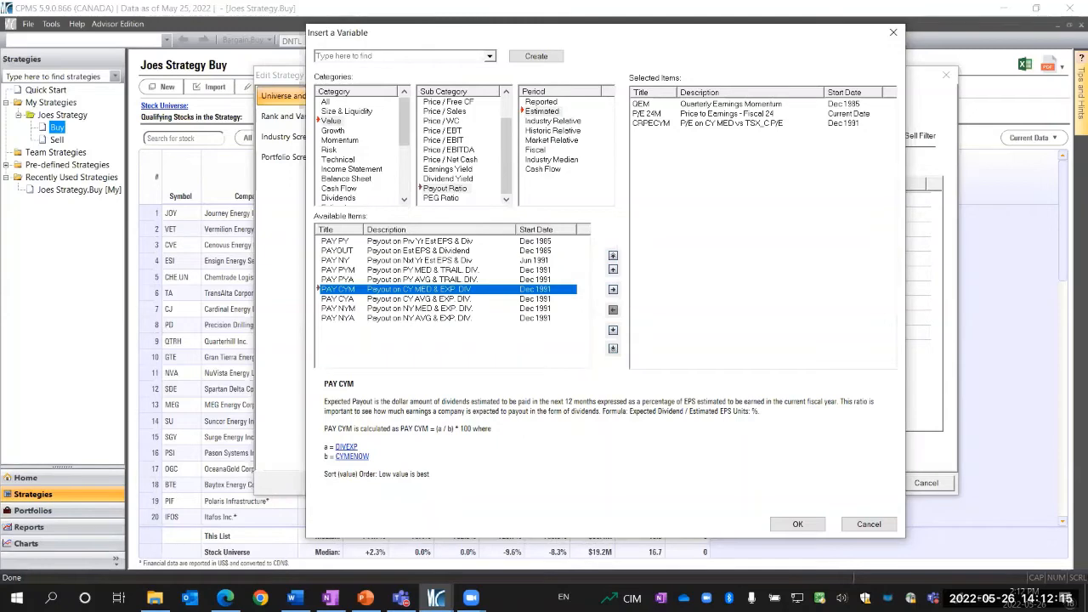
Browse the Dividends momentum variables, reading the descriptions of GRODIV and 3YDIVSD
scroll(356, 178, down, 1)
click(352, 169)
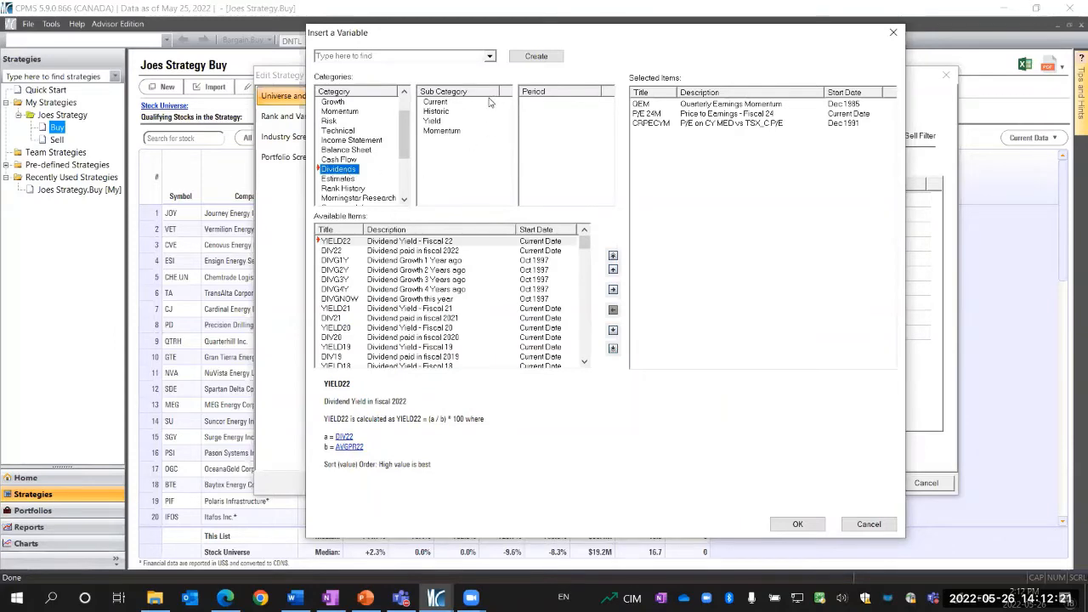
click(444, 133)
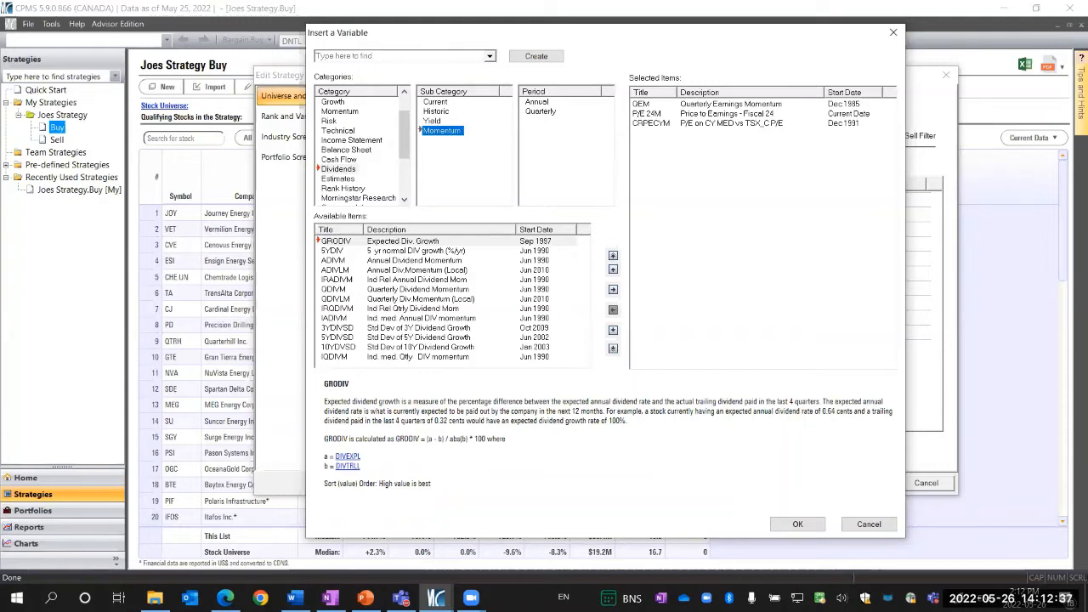
click(414, 242)
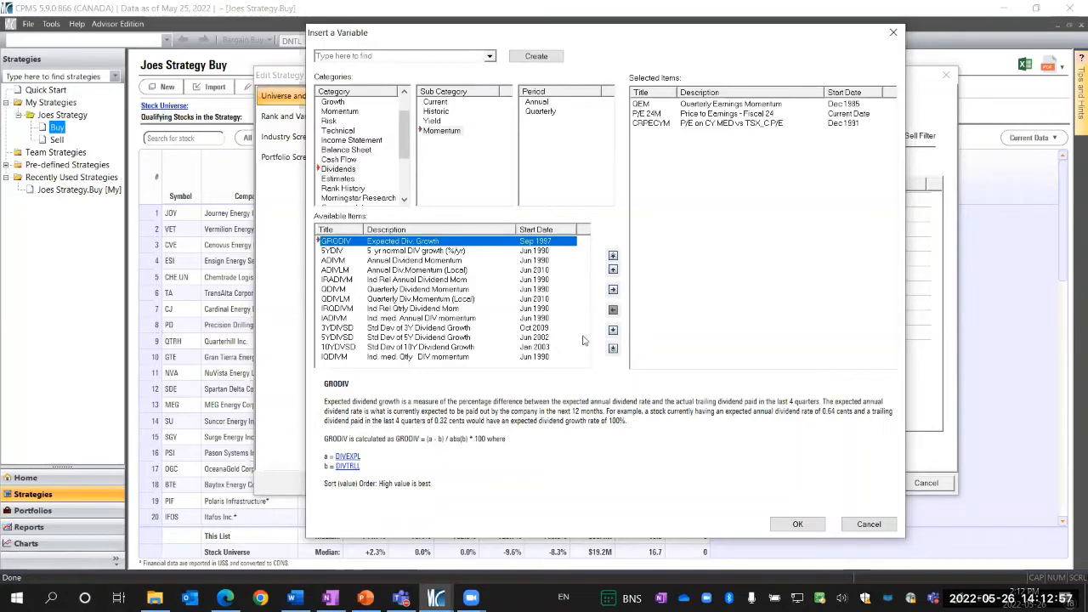
click(444, 328)
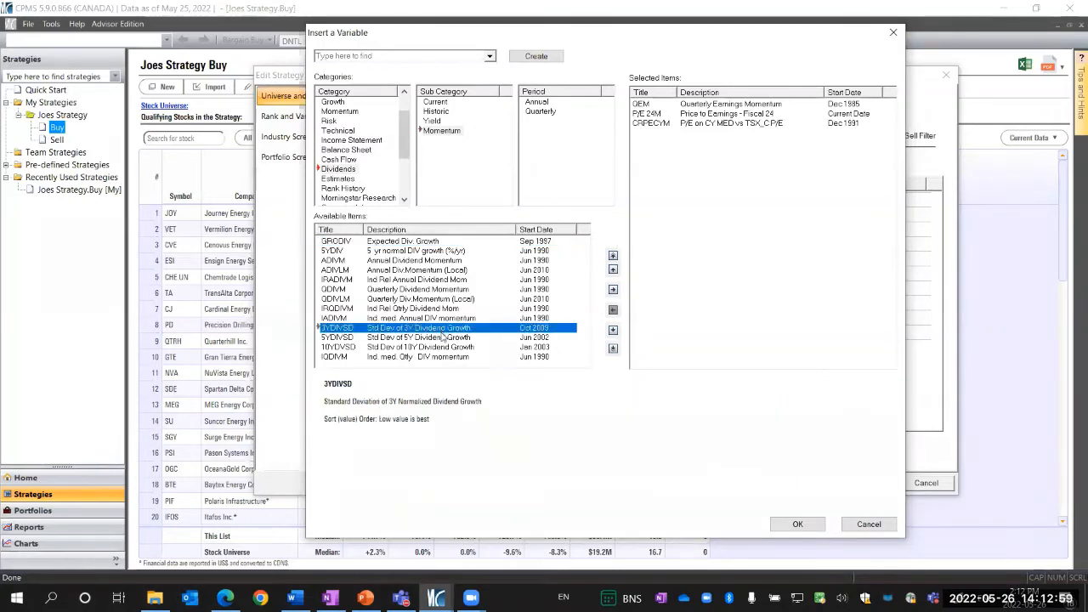
Read the descriptions of the 10YDVSD and 5YDIV dividend momentum variables
click(439, 347)
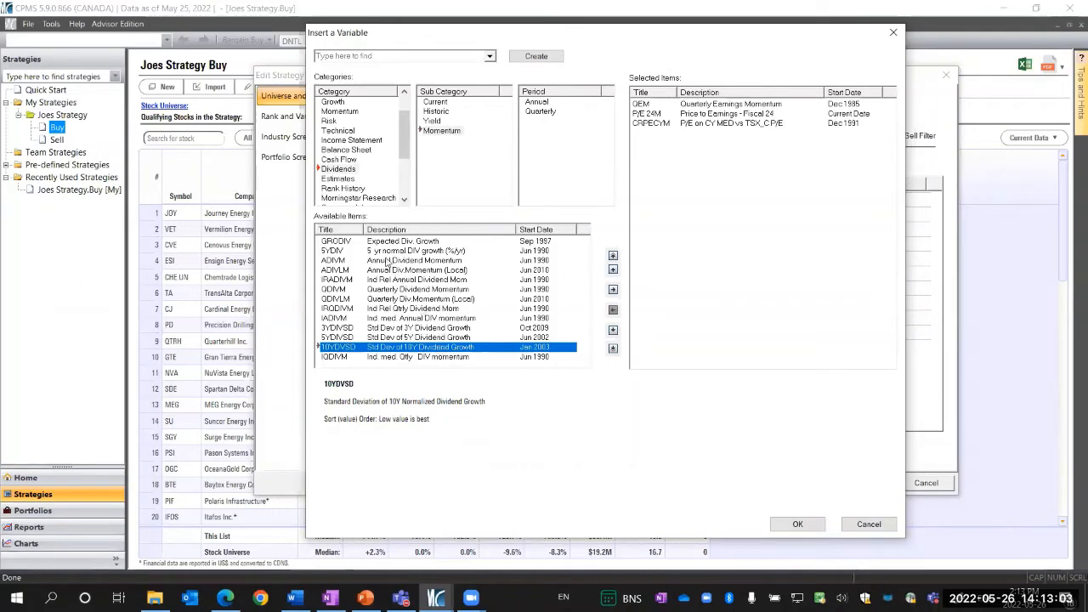
click(385, 252)
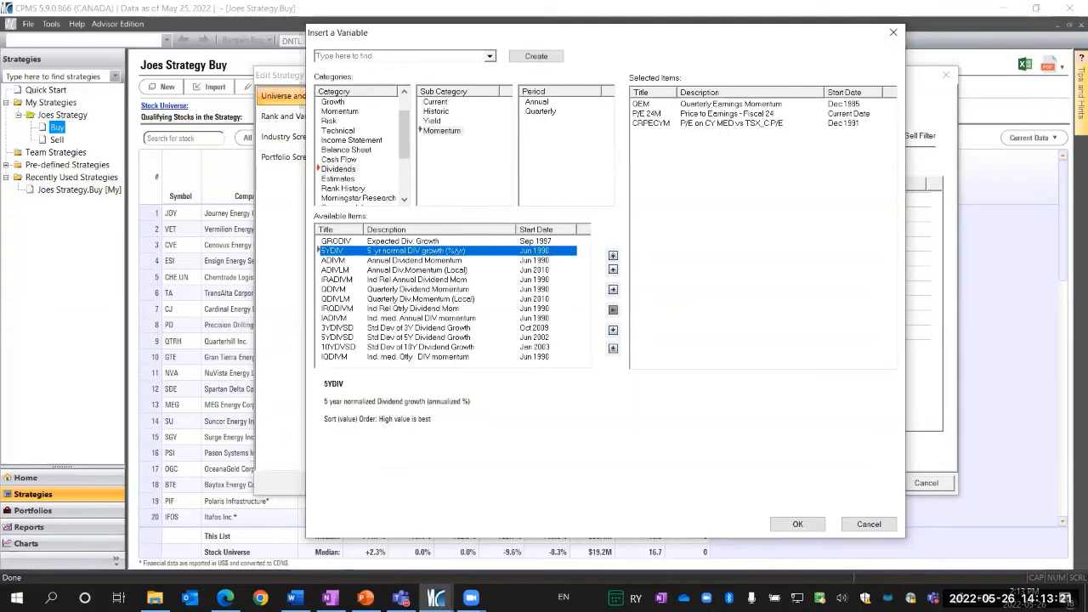
Browse the Size & Liquidity volume variables, reading the descriptions of VOL1Y and the average daily volume measures
scroll(370, 168, up, 1)
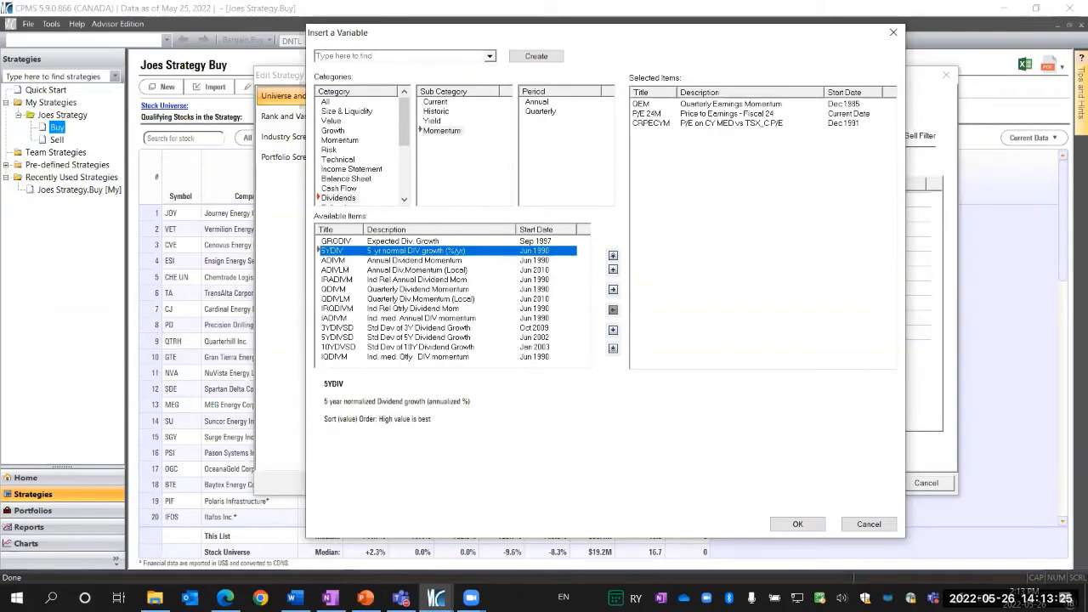
click(365, 113)
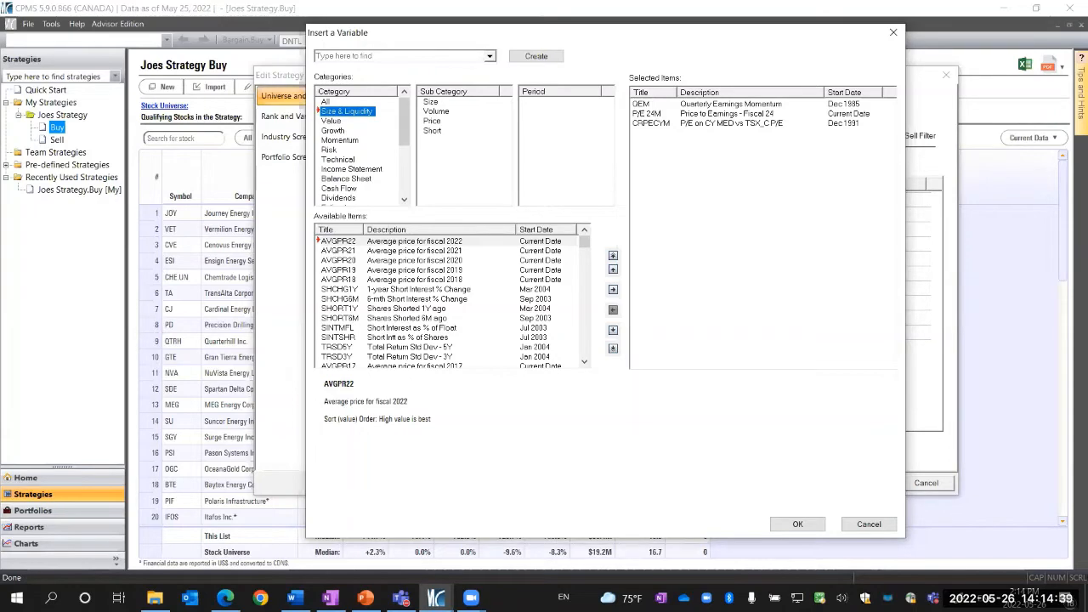
click(440, 114)
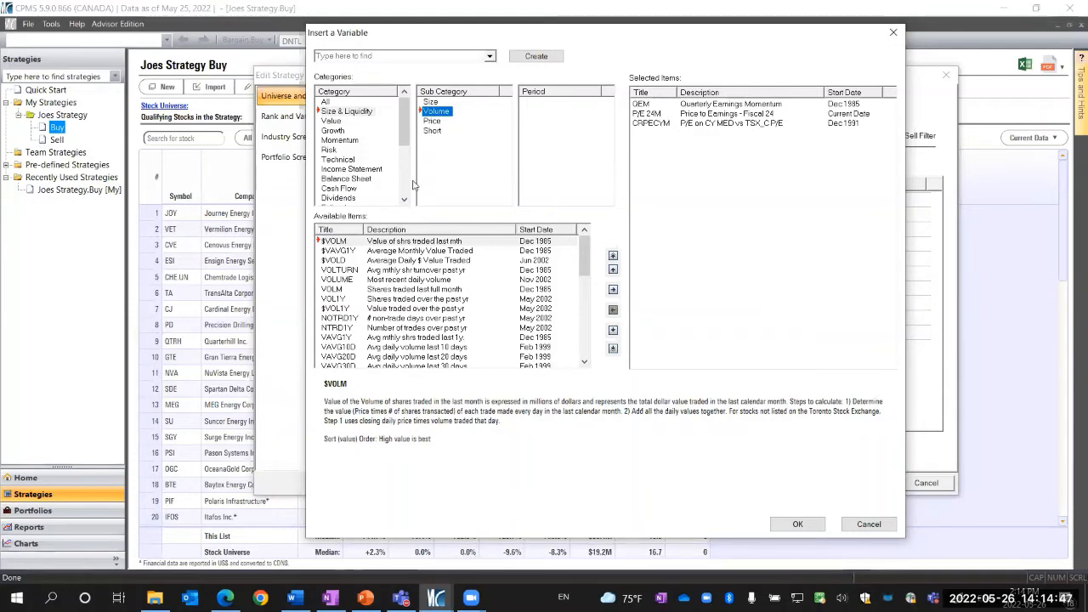
click(390, 245)
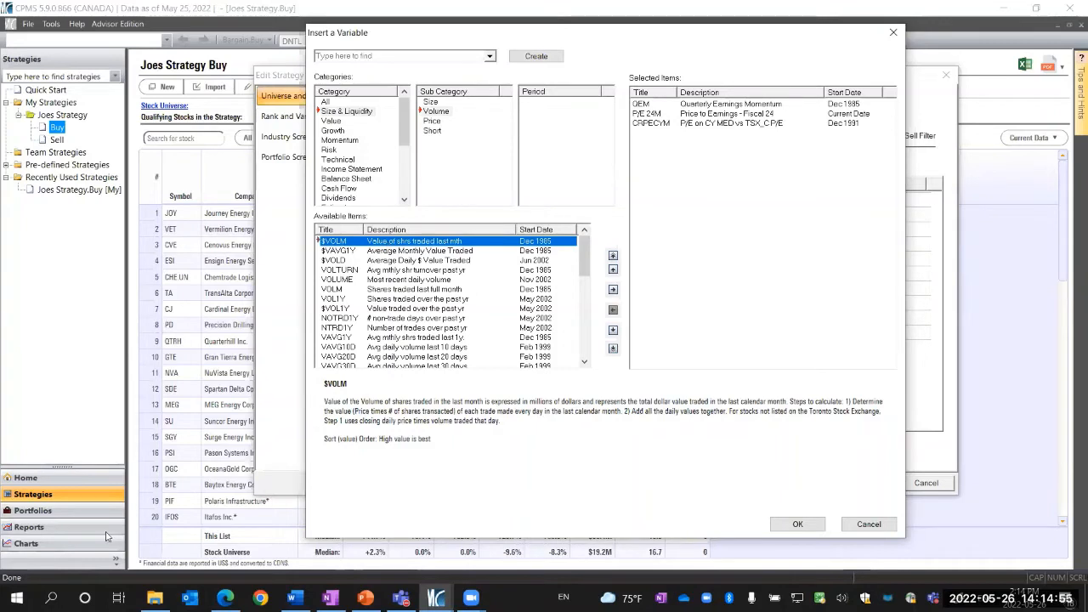
click(380, 300)
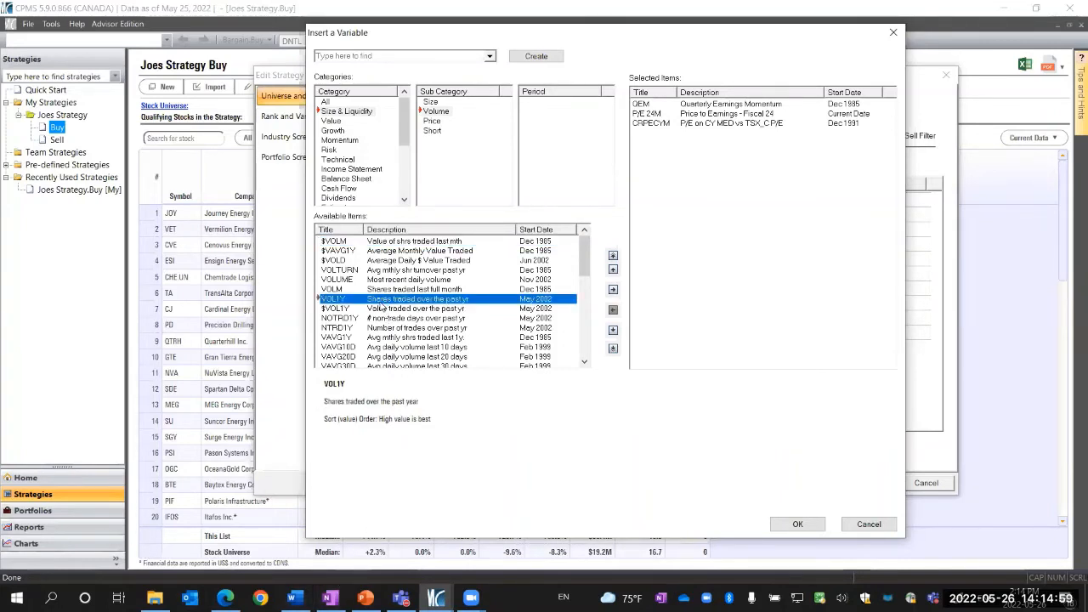
scroll(397, 345, down, 2)
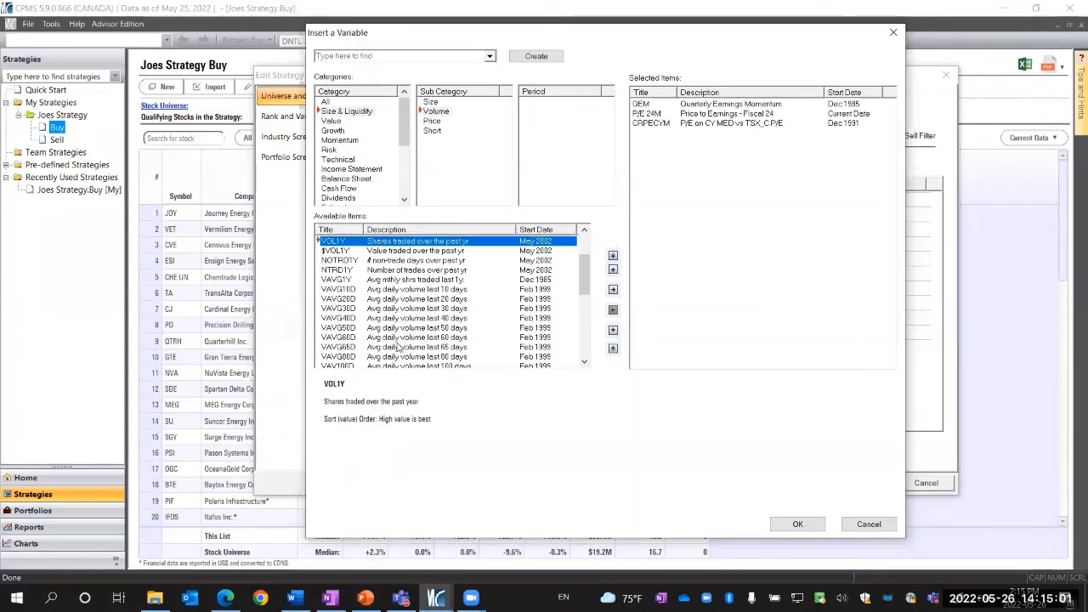
click(418, 289)
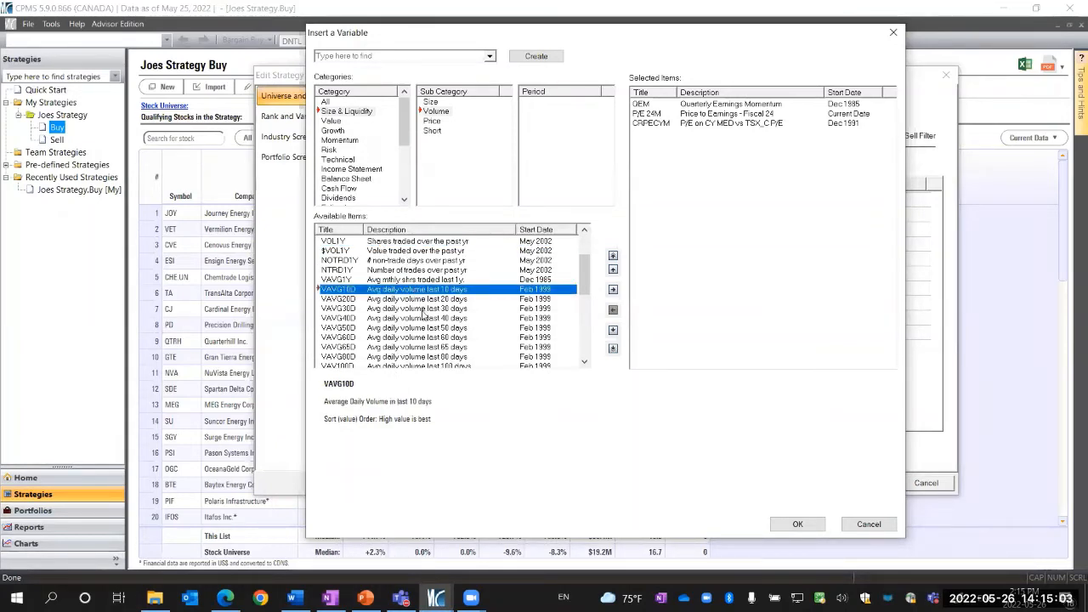
click(424, 311)
click(427, 319)
click(431, 365)
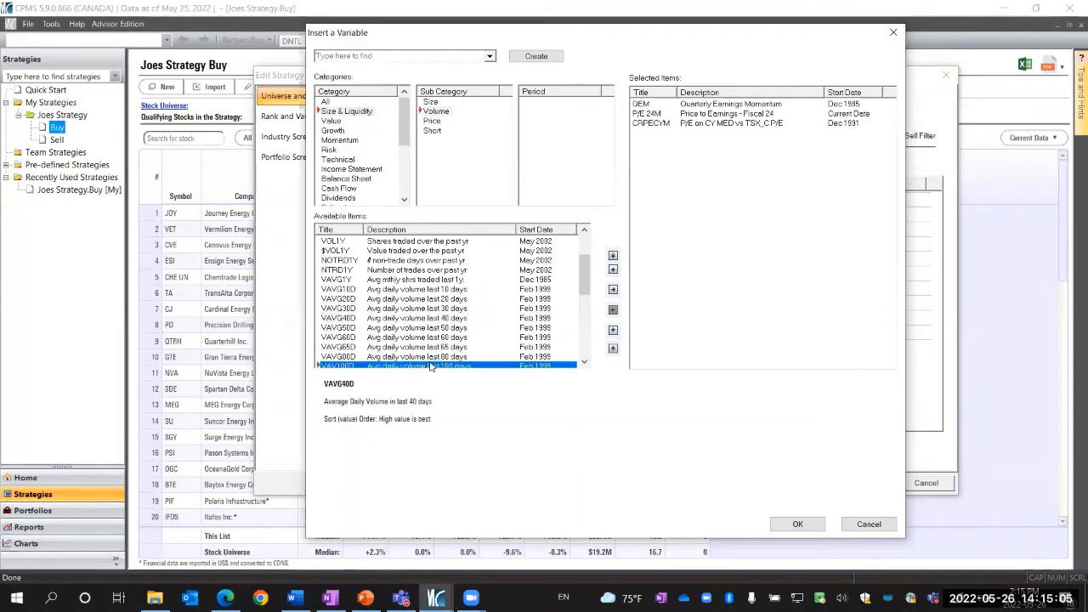
scroll(438, 353, down, 1)
scroll(446, 346, down, 3)
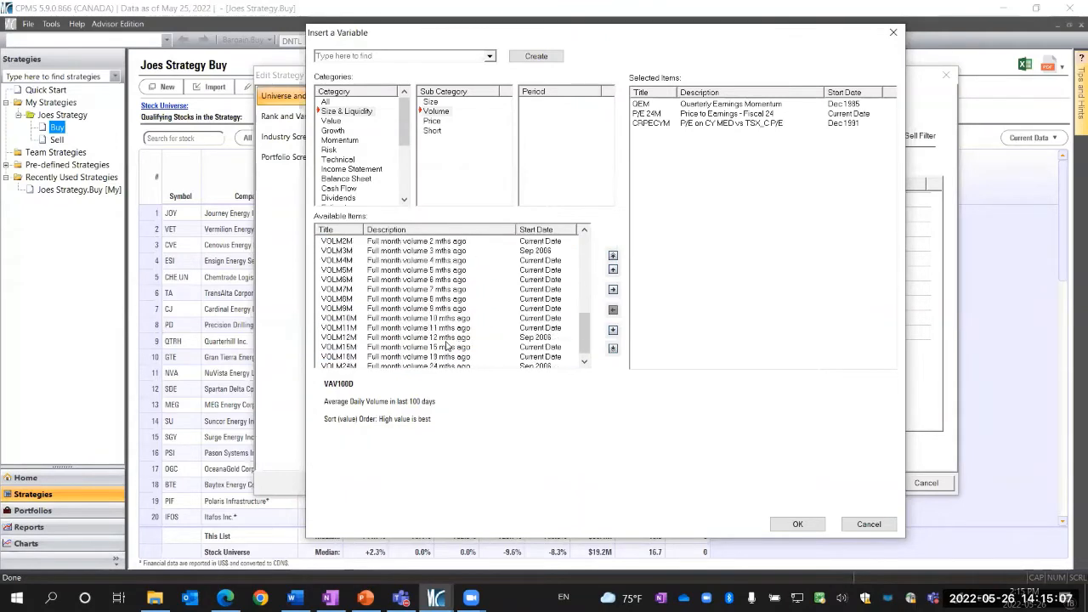
scroll(446, 346, up, 1)
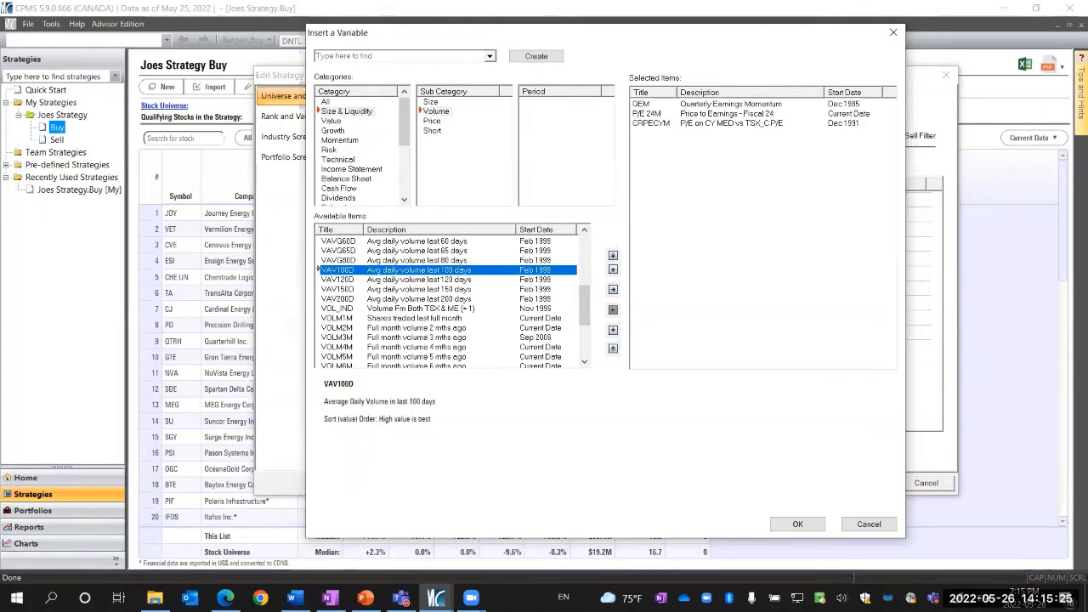
Browse the Size variables, reading the descriptions of MKT CAP and M FLOAT
click(435, 102)
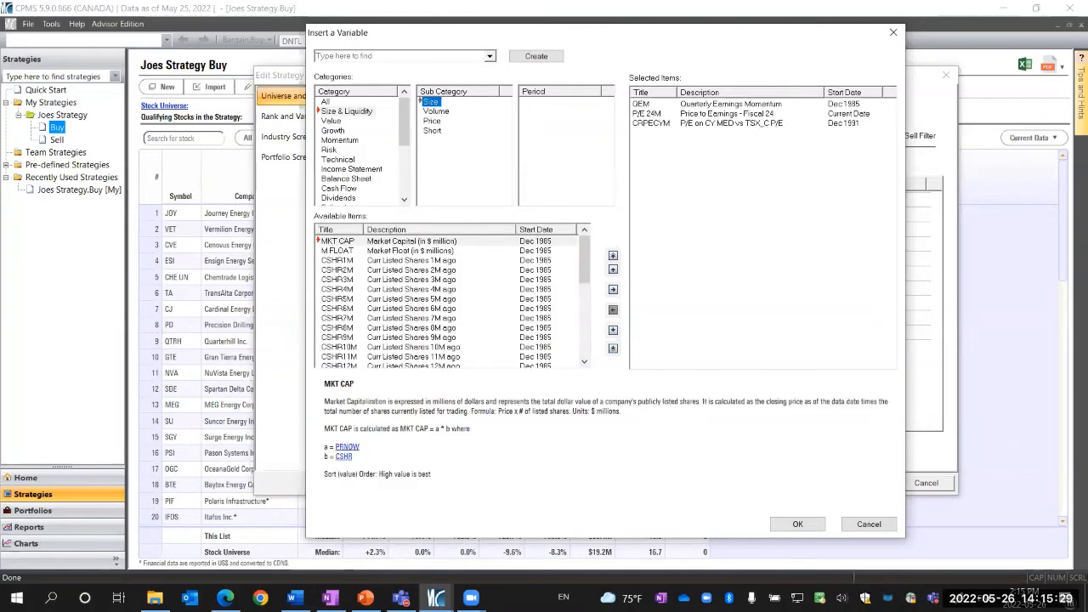
click(375, 243)
click(375, 251)
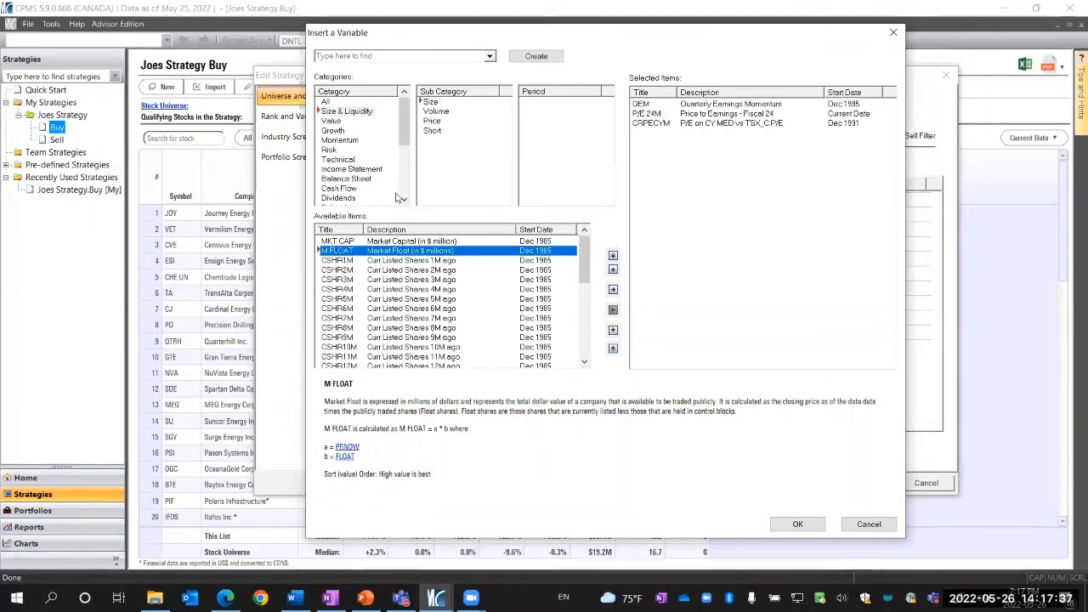
Open the Short interest variables, search for SINT and add SINTMFL to the selected variables
click(433, 131)
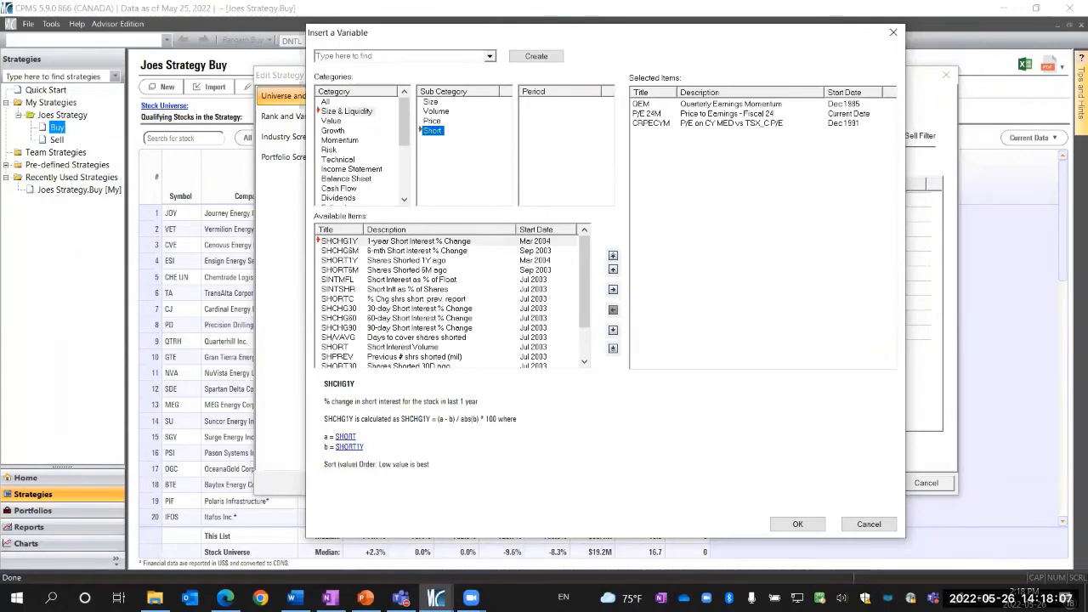
click(350, 55)
text(s)
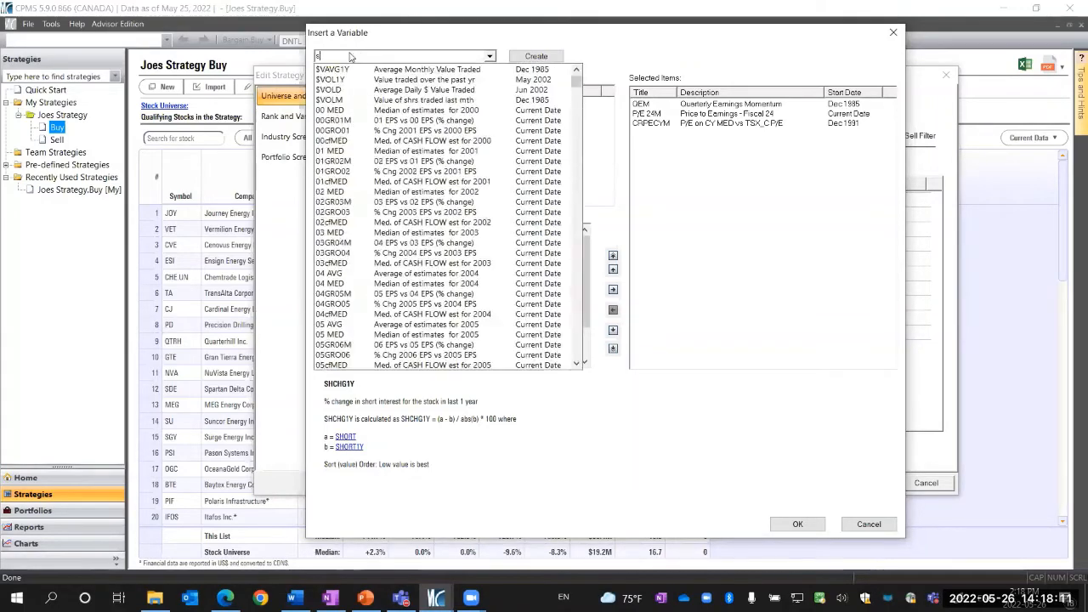
text(hchg)
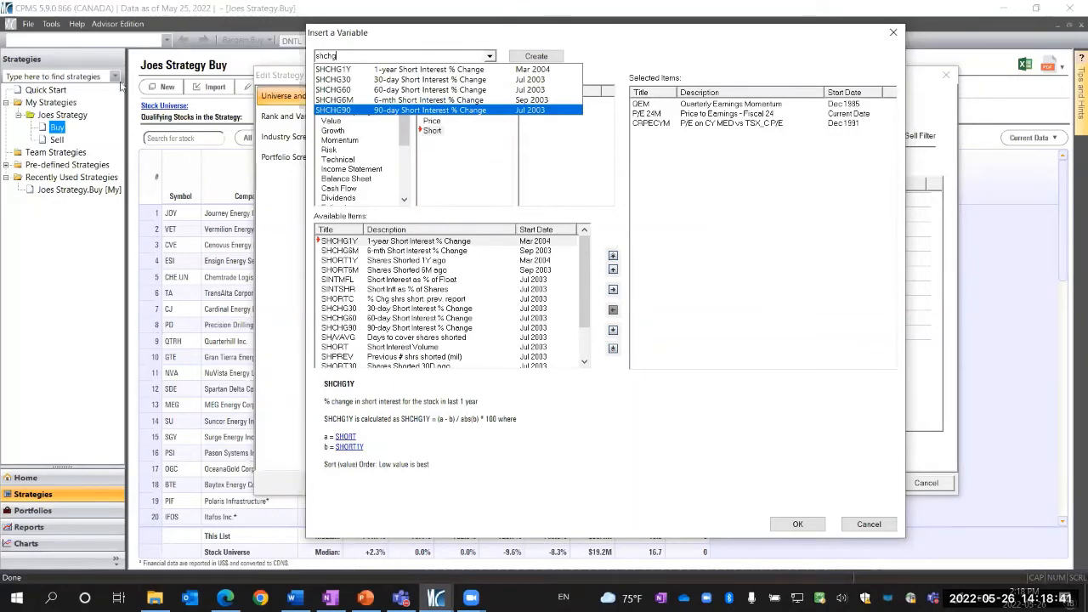
click(340, 56)
drag(340, 56, 316, 53)
key(BackSpace)
text(SINT)
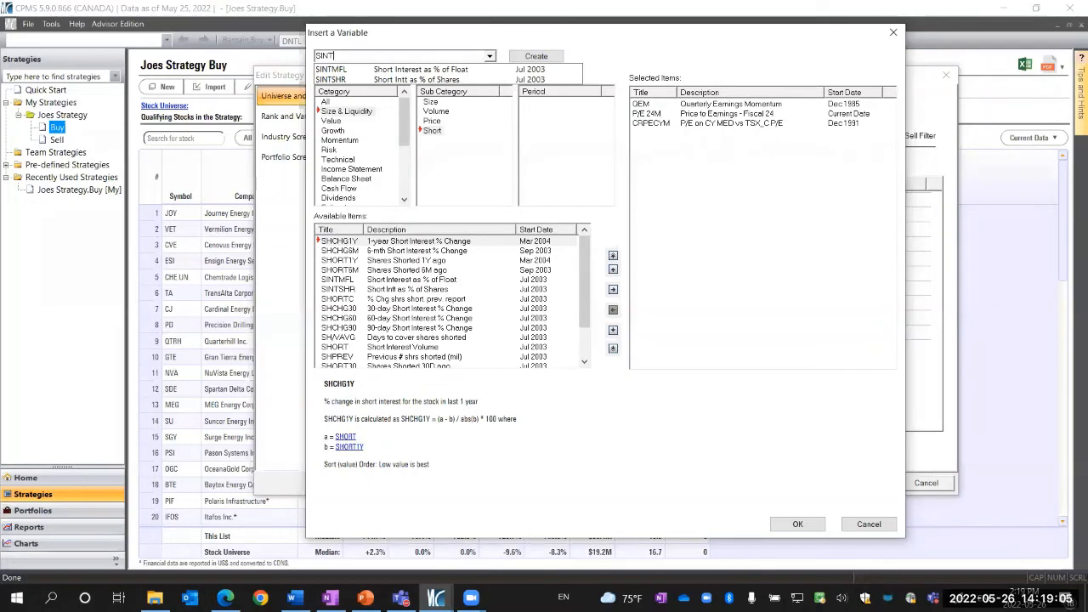
click(354, 76)
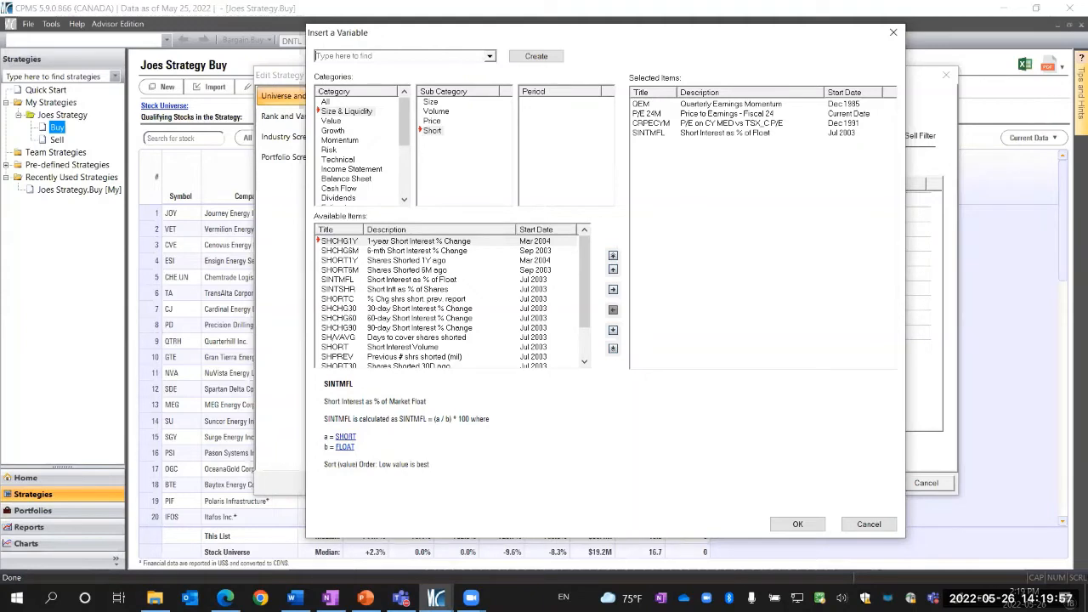
Browse the Momentum price change variables and read the description of the selected QEM variable
click(349, 142)
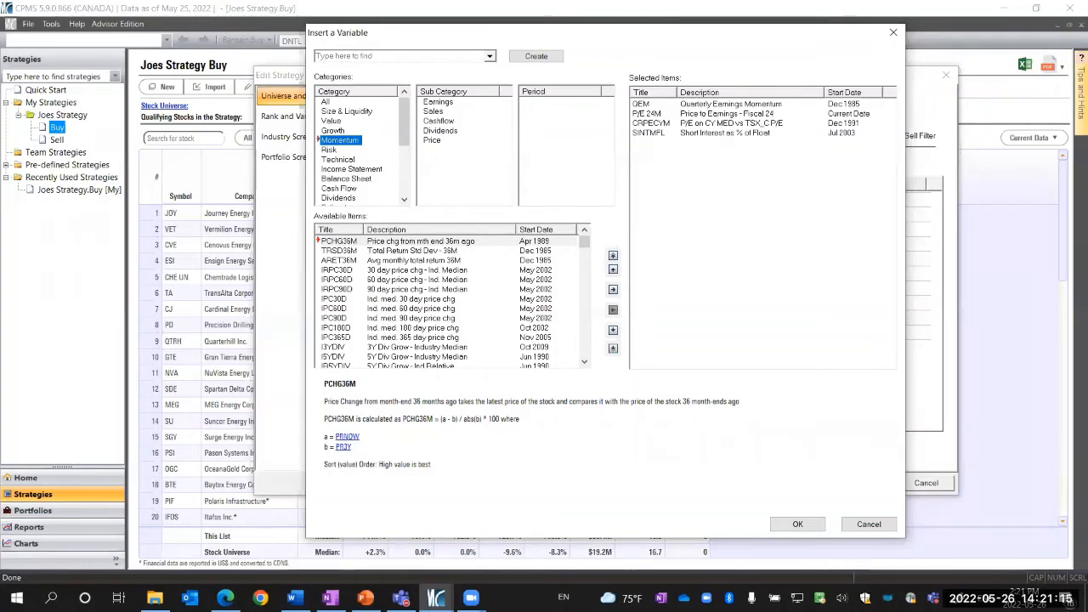
click(433, 141)
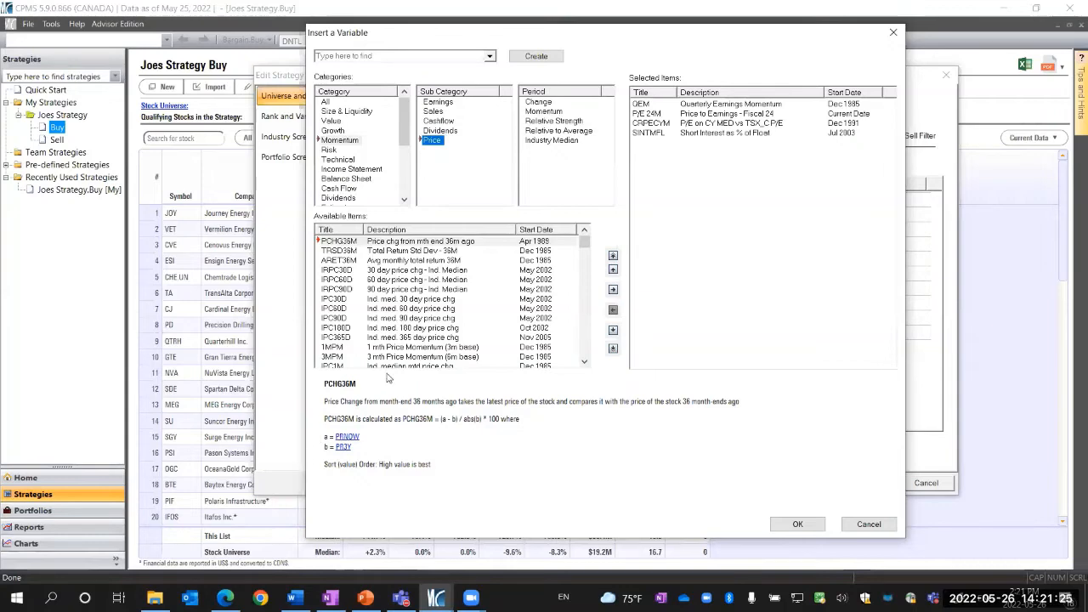
scroll(462, 319, down, 10)
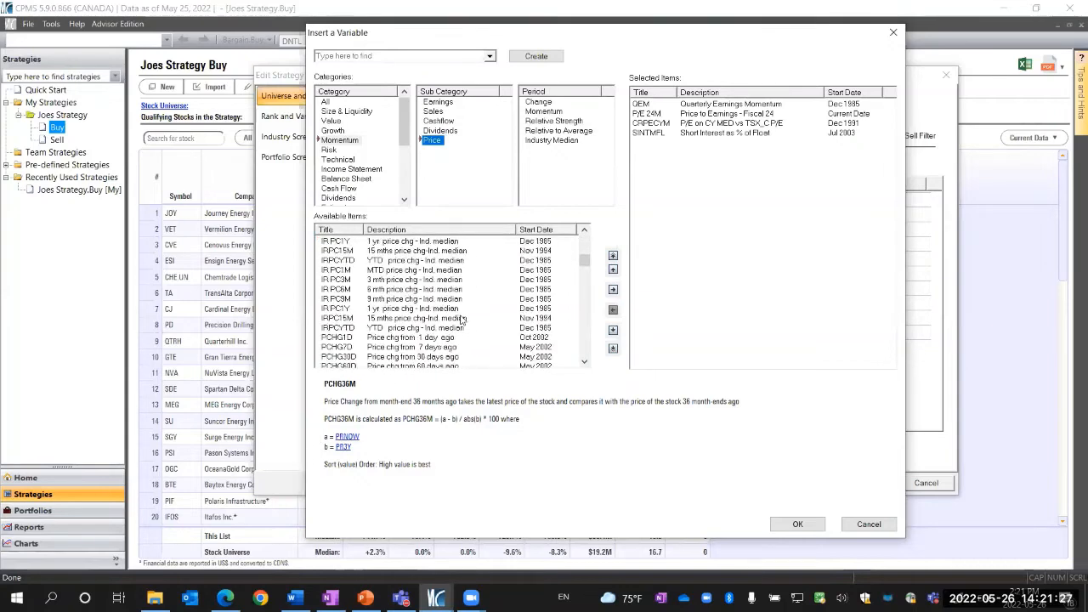
scroll(462, 319, down, 1)
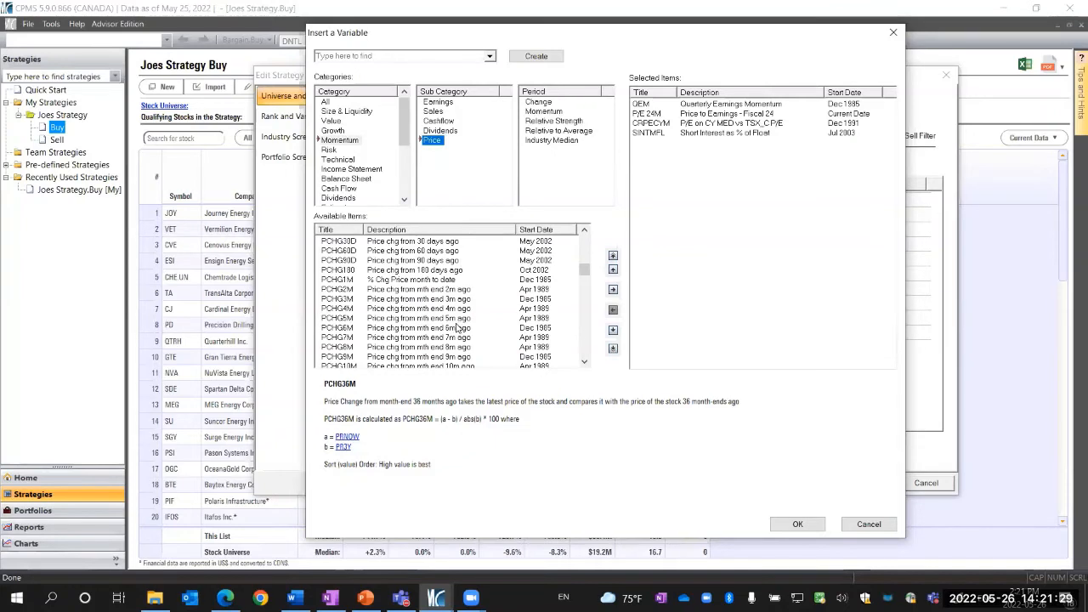
scroll(457, 327, down, 2)
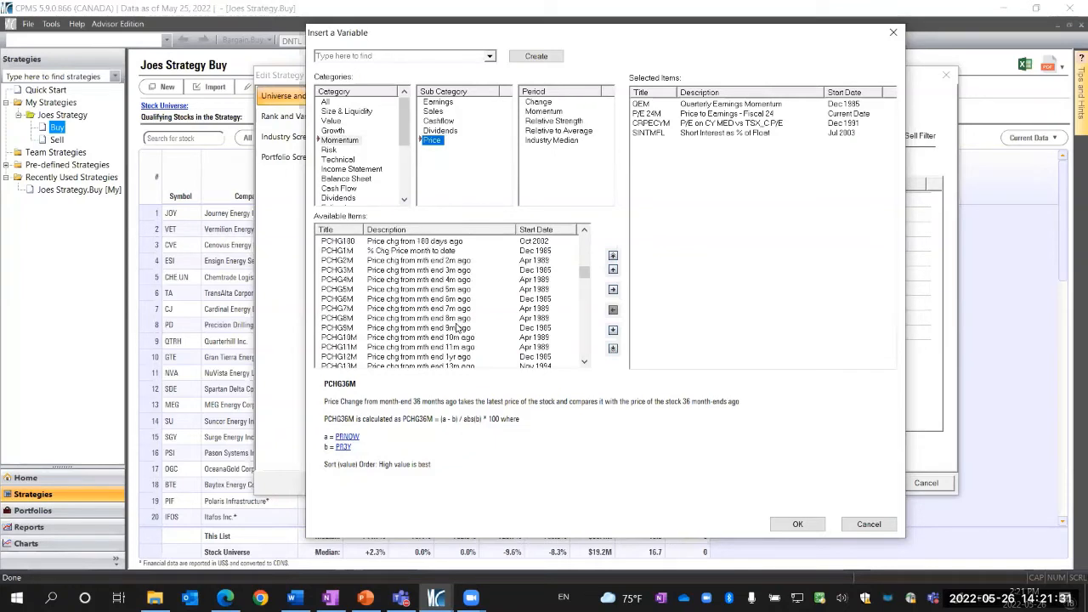
scroll(457, 327, up, 3)
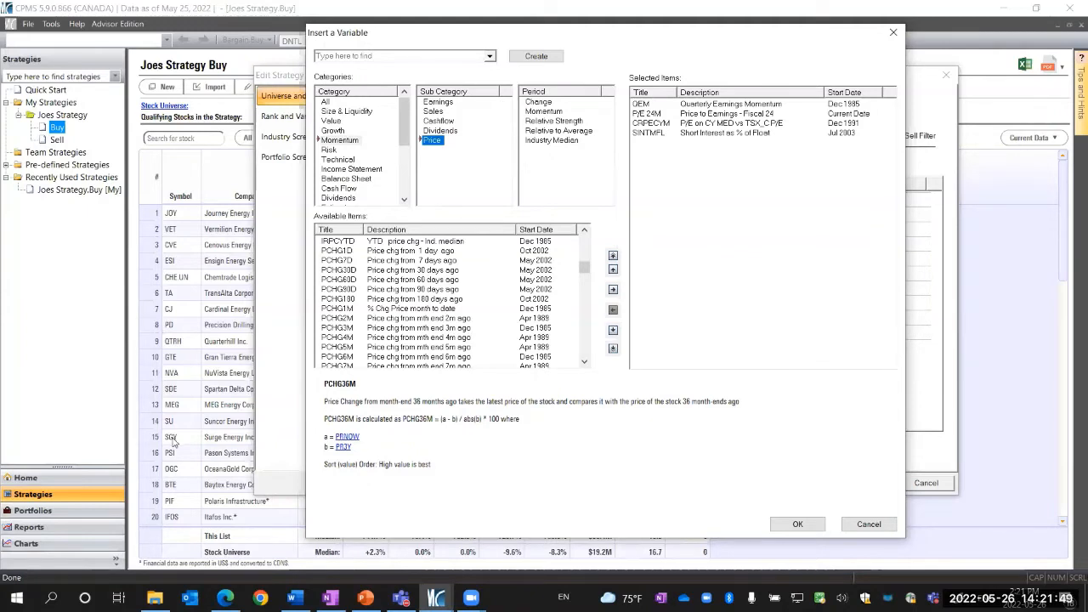
click(728, 106)
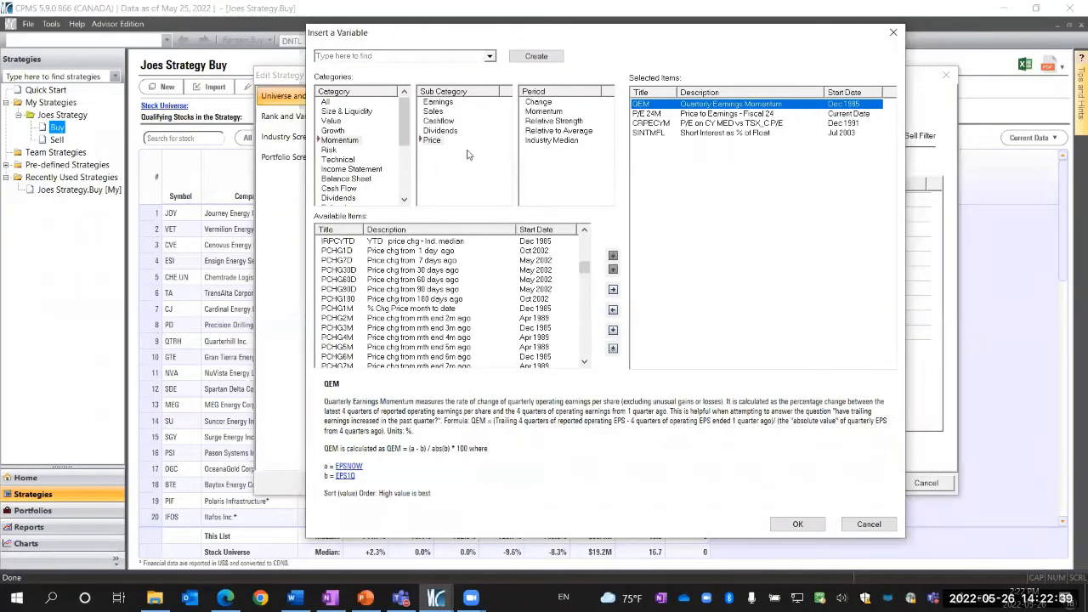
Browse the Momentum price Relative Strength variables, reading the descriptions of RS1M, RS3M, RS6M and RS1Y
click(429, 142)
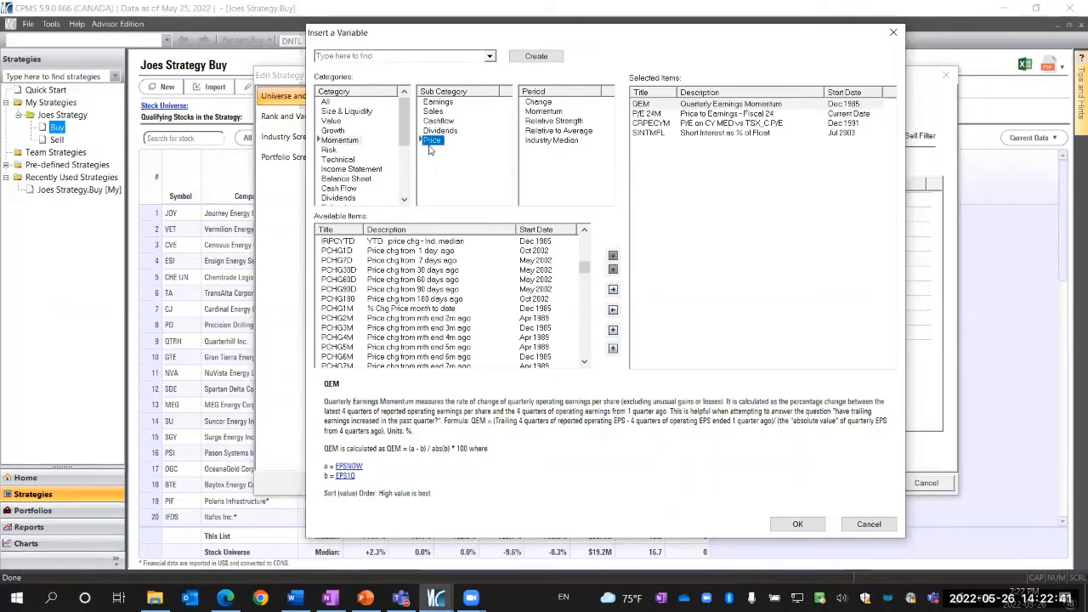
click(555, 121)
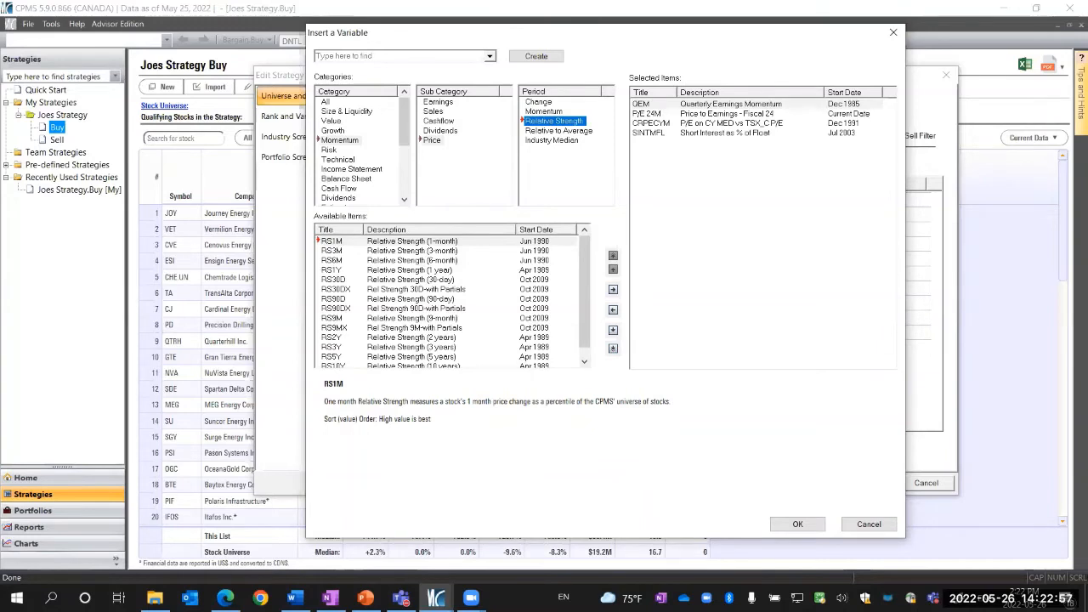
click(405, 244)
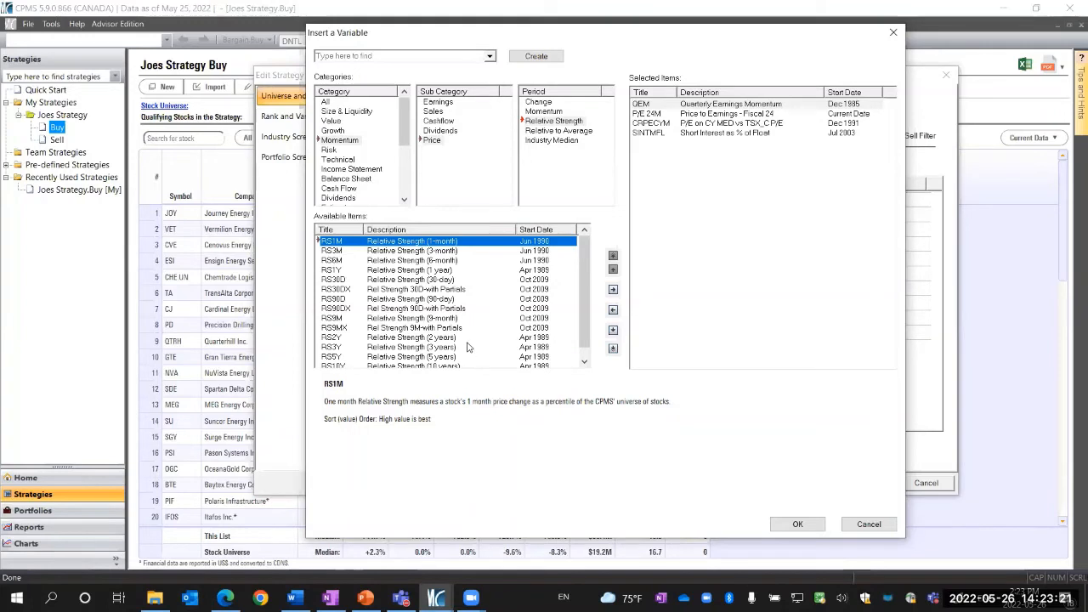
click(451, 251)
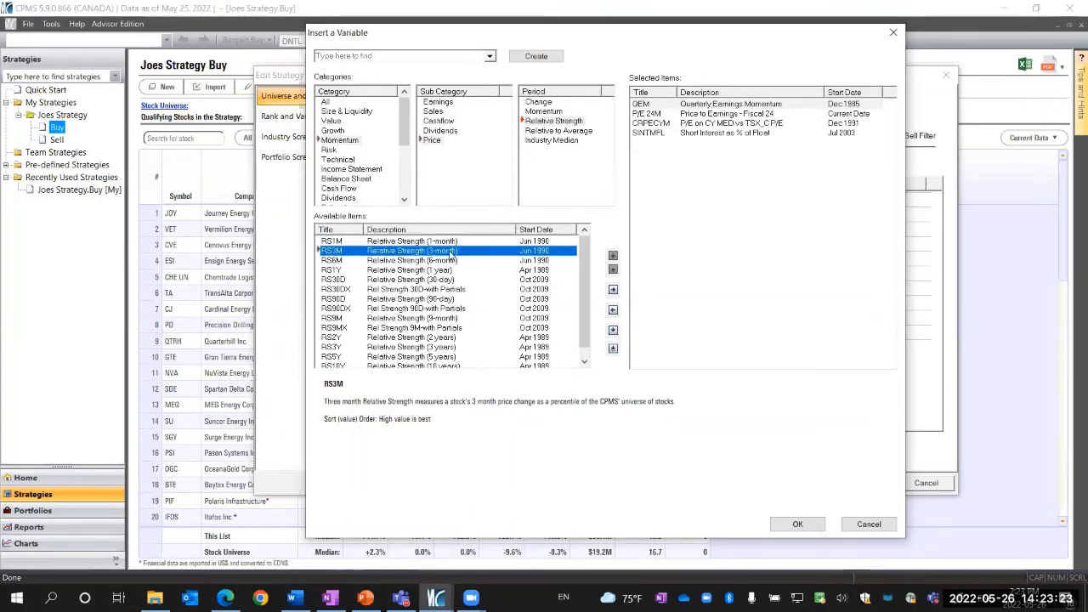
click(453, 260)
click(449, 270)
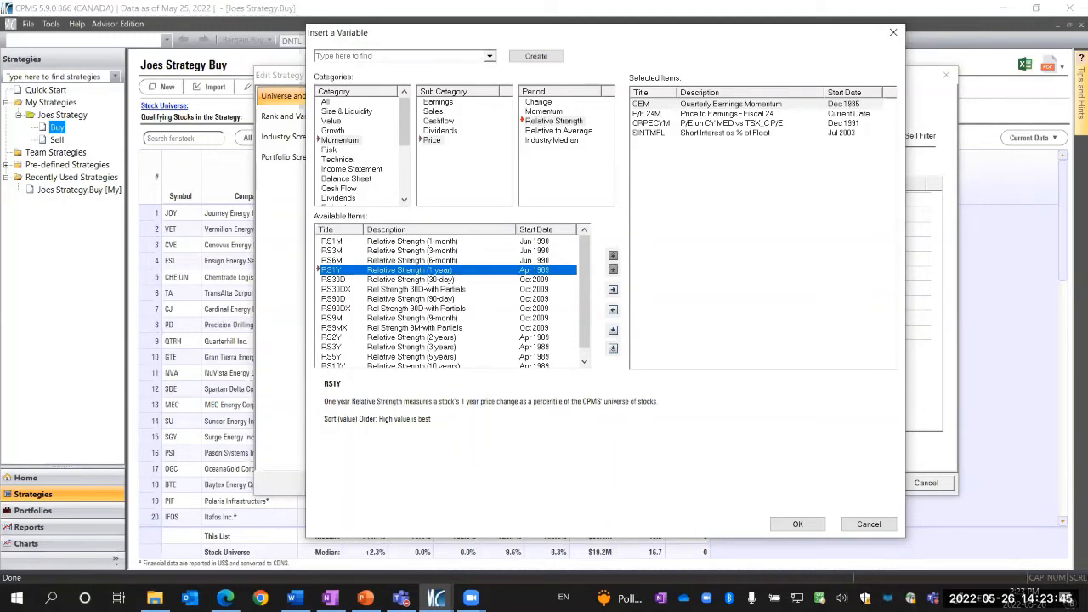
Browse the Growth Reported Earnings variables, then search for 5YEPS and add it to the selected variables
click(336, 131)
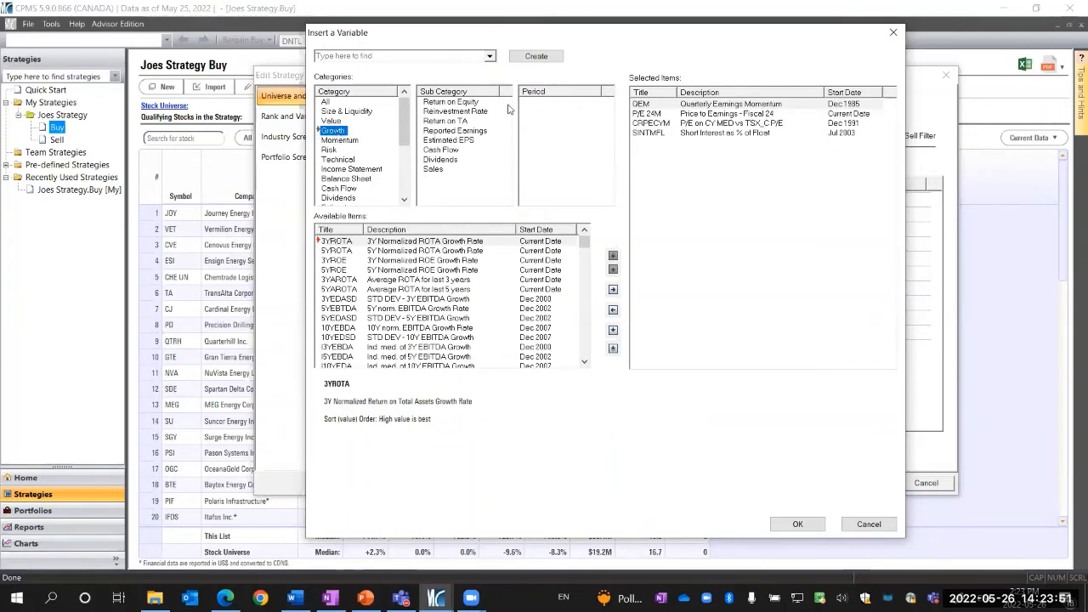
click(468, 133)
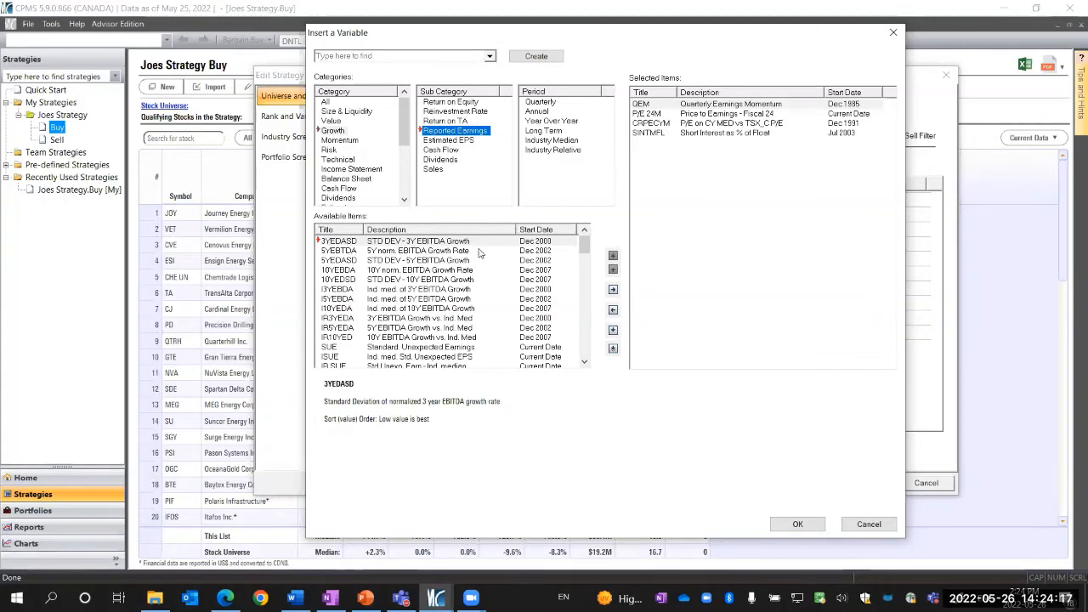
click(344, 58)
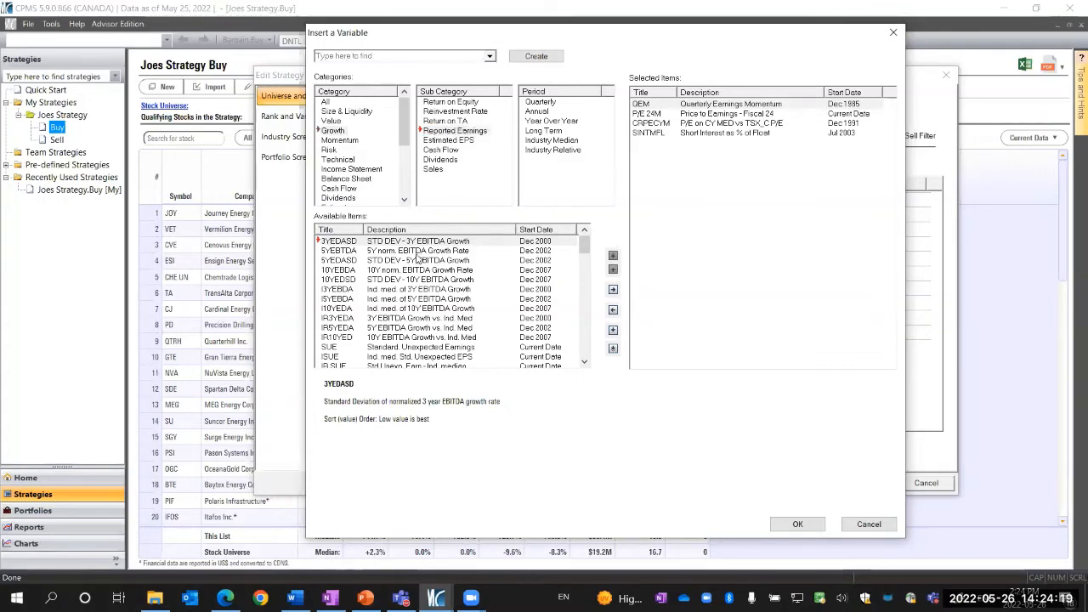
scroll(423, 310, down, 3)
scroll(424, 311, up, 3)
text(5yeps)
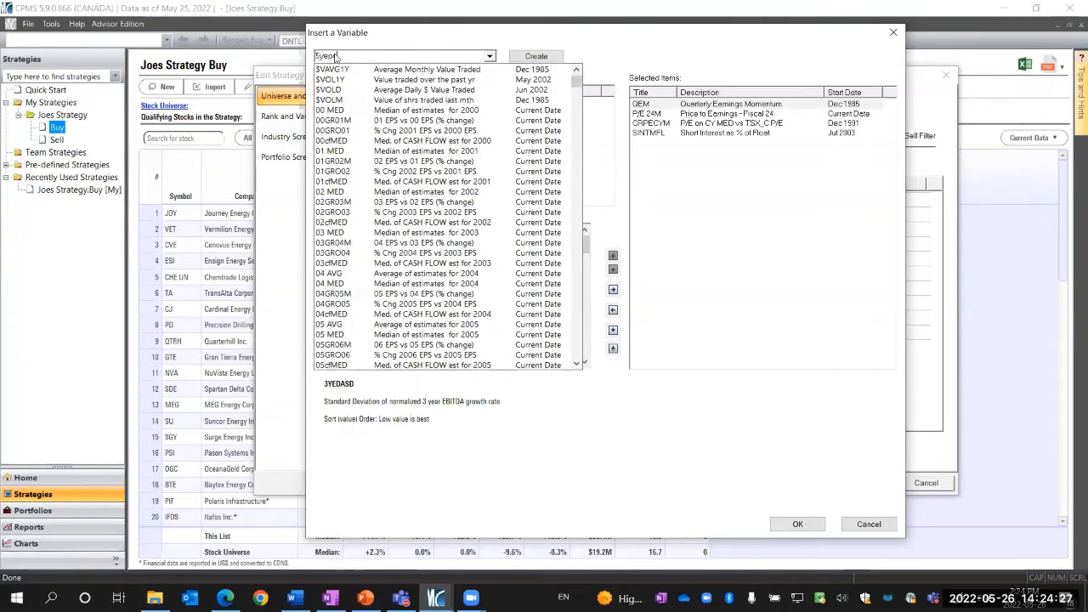
key(Return)
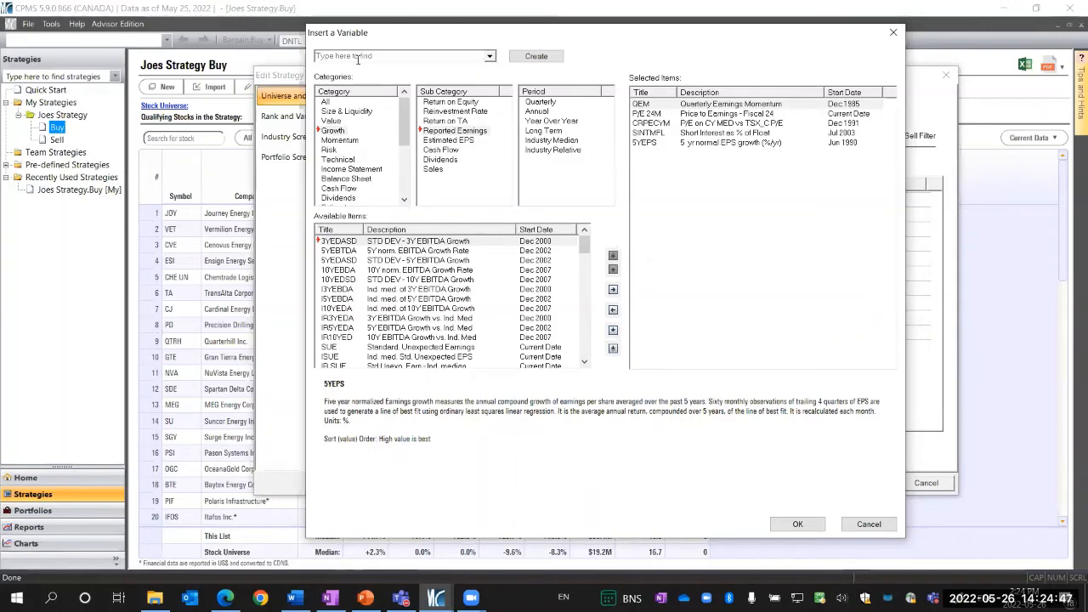
Search for 5YEPSD and add it to the selected variables
click(357, 57)
text(5yepsd)
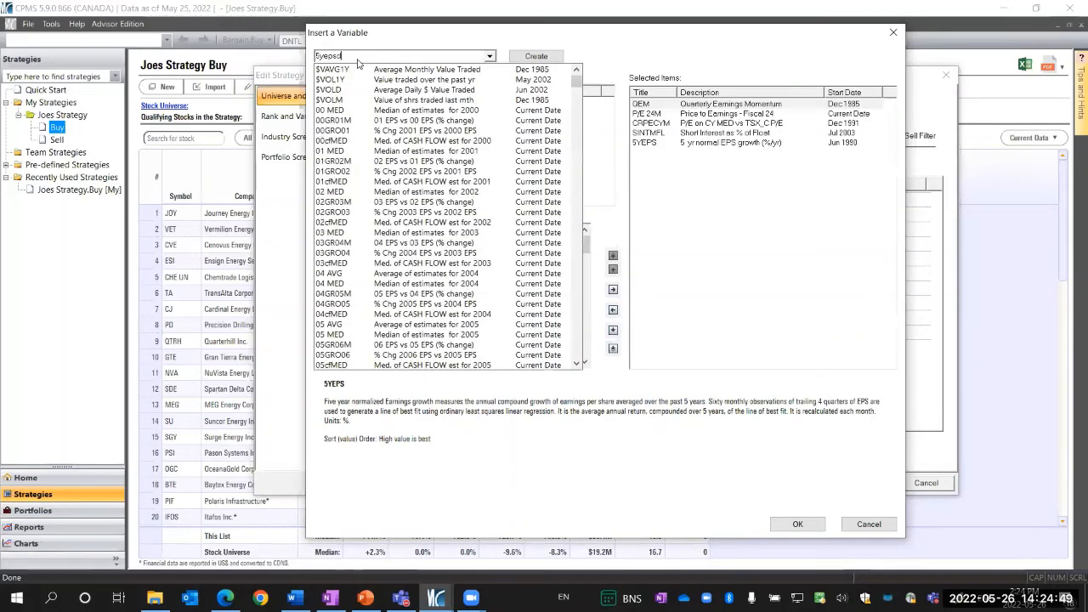
key(Return)
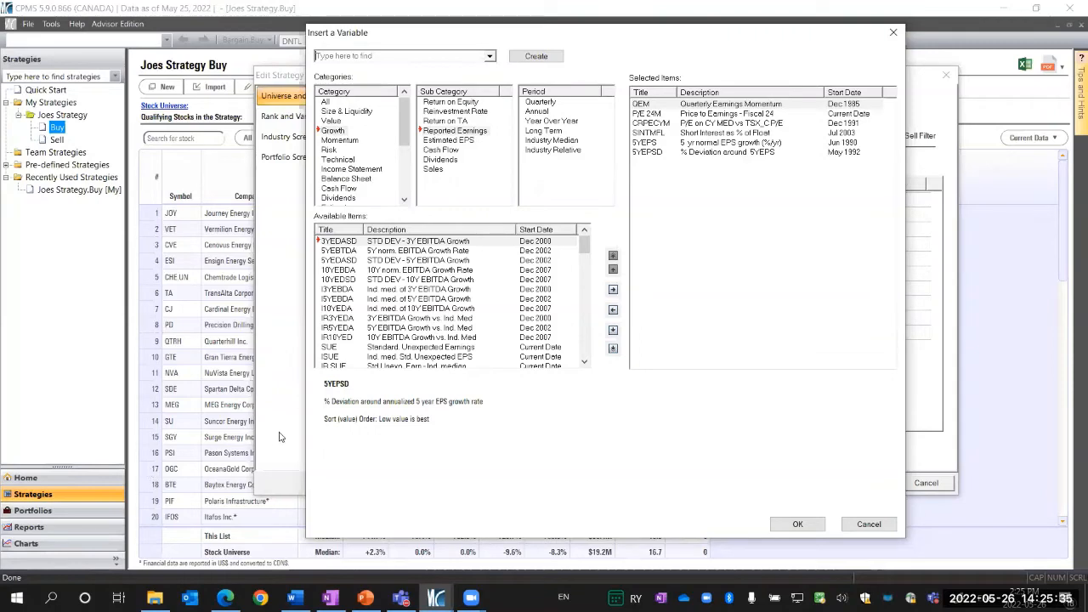
Open the Growth Reinvestment Rate variables, then search for RR CYM and add it to the selected variables
click(481, 115)
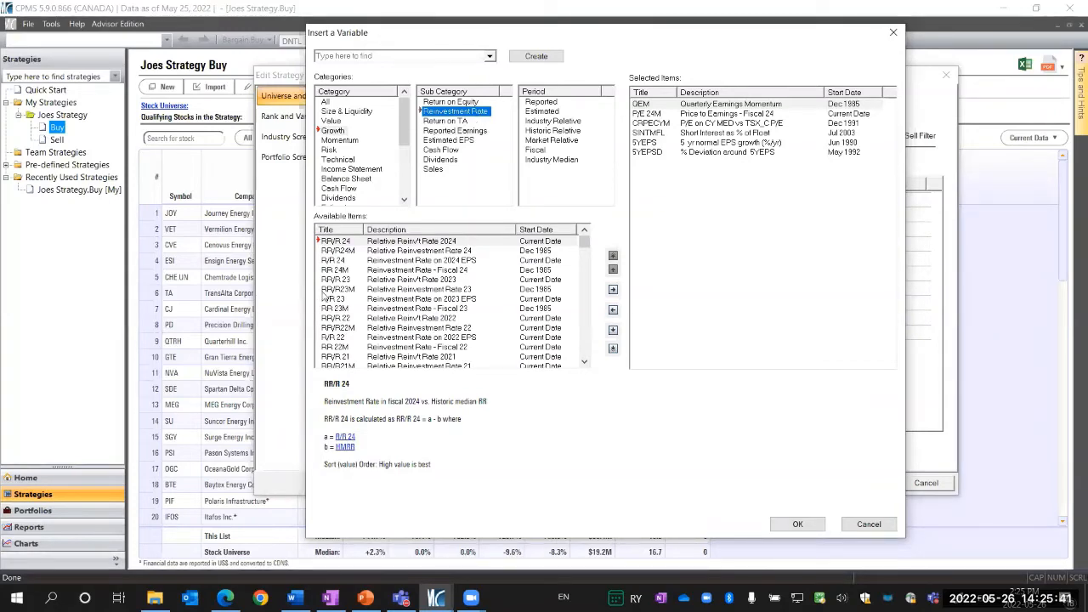
click(353, 56)
text(RR cym)
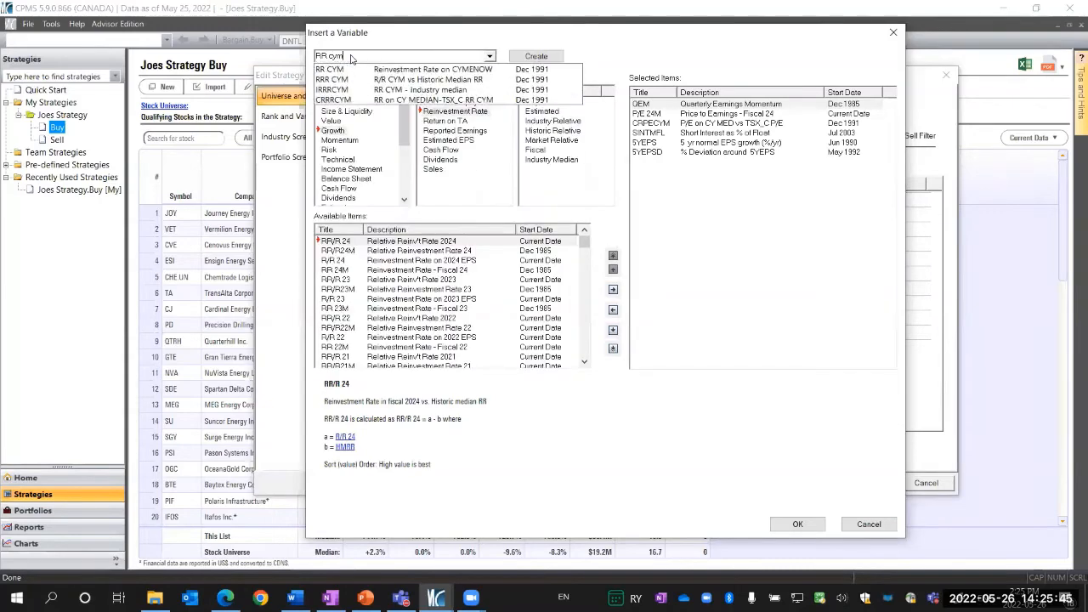
key(Return)
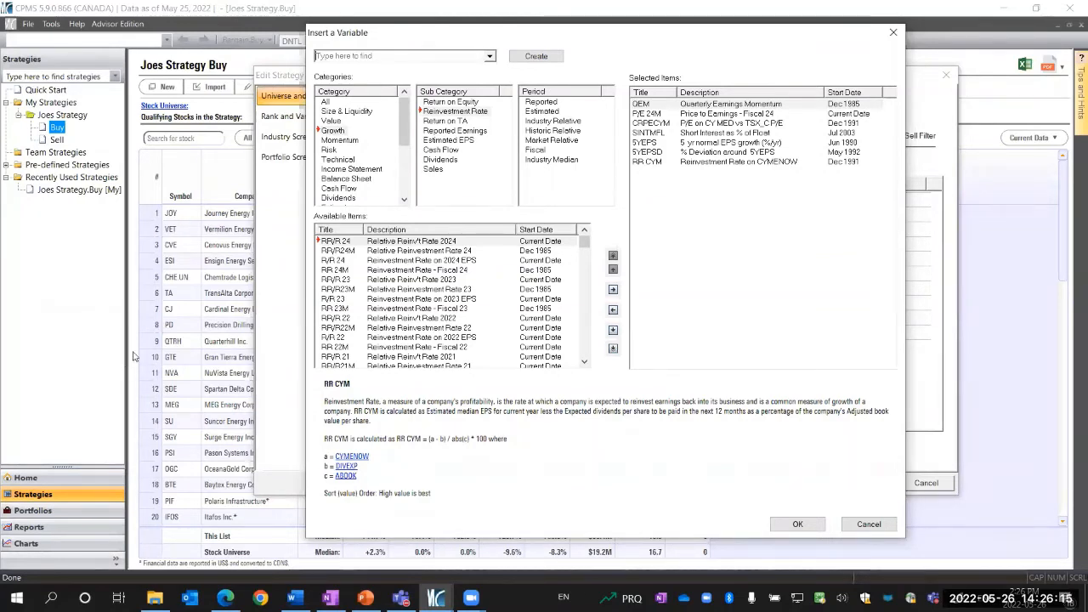
Search the variables for PEG, then clear the search box
click(317, 55)
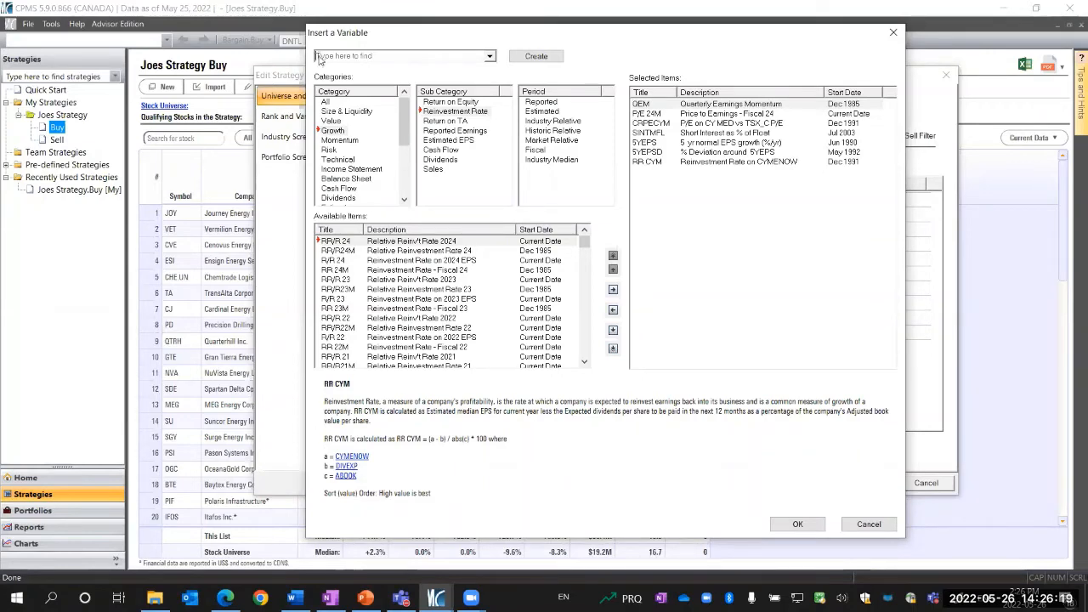
text(PEG)
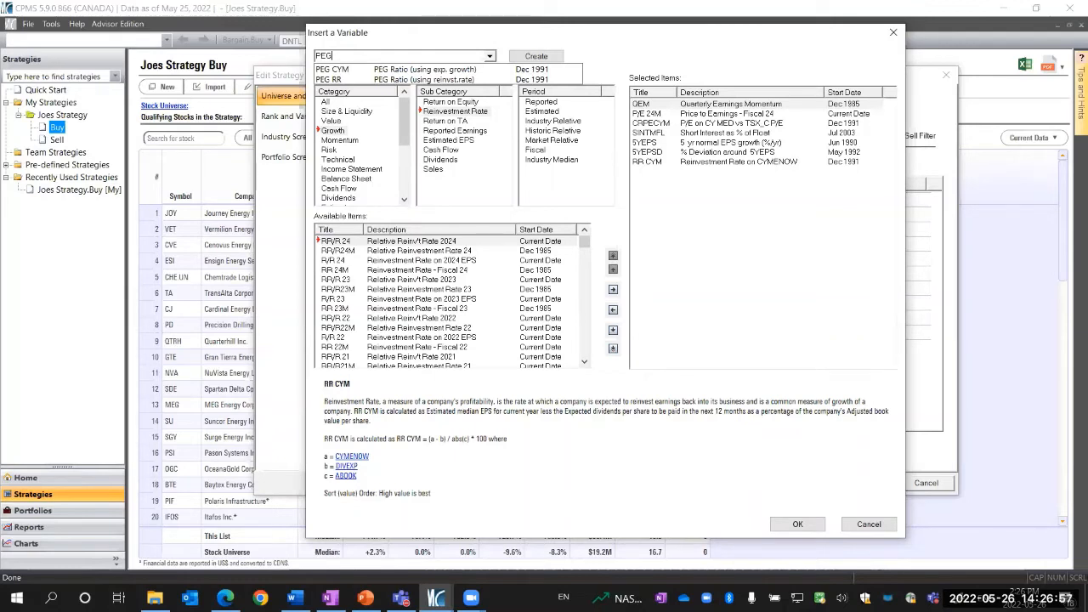
click(349, 56)
drag(350, 55, 301, 56)
key(BackSpace)
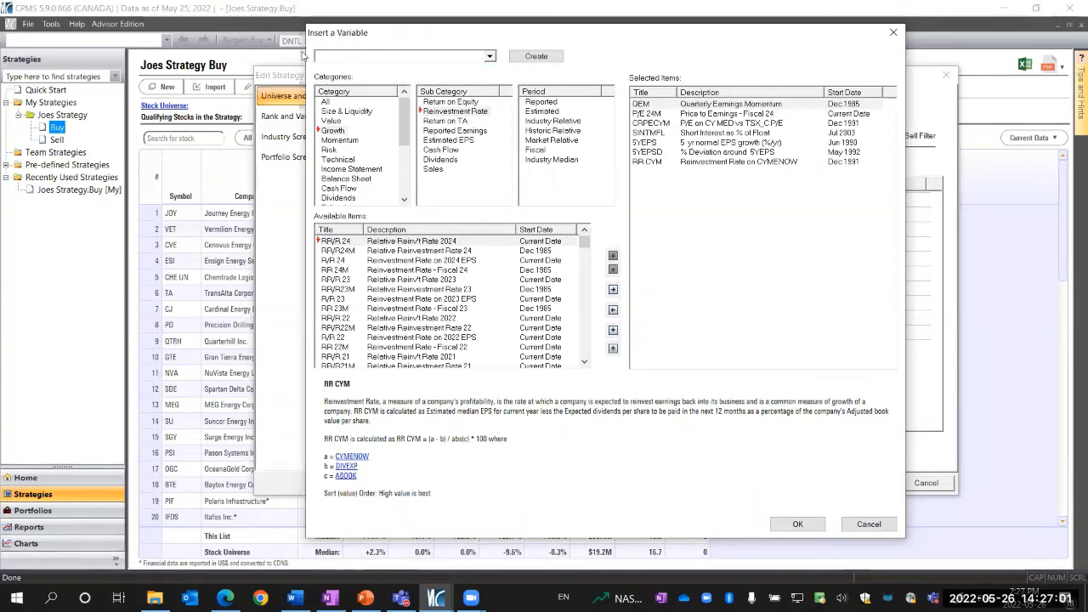
Search the variables for ROE CY, ROTA and 3YROTA, clearing the search box between attempts
text(ROE CY)
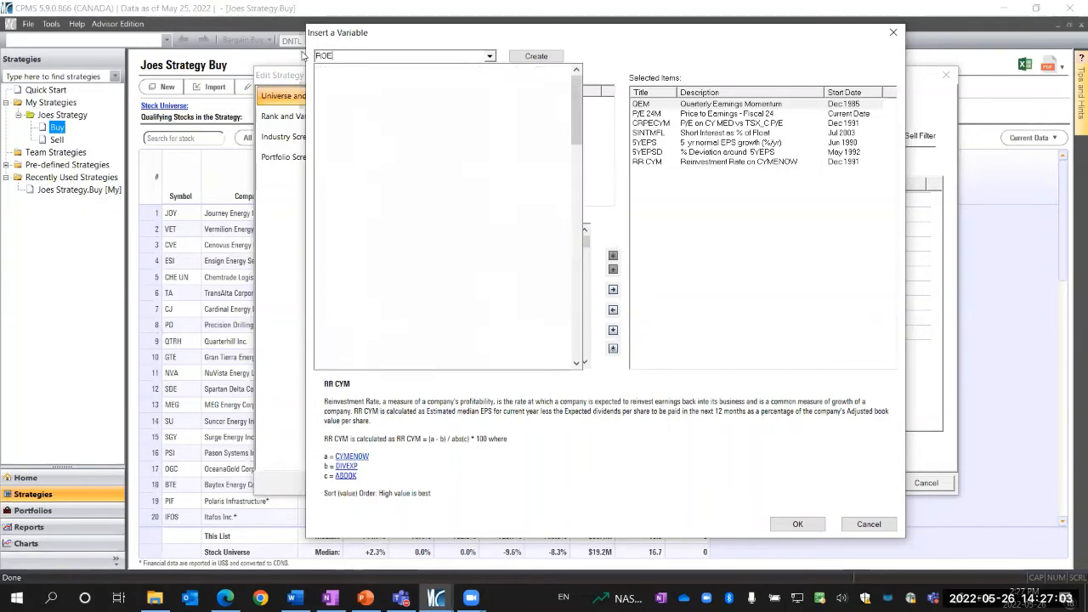
key(BackSpace)
key(BackSpace)
key(BackSpace)
key(BackSpace)
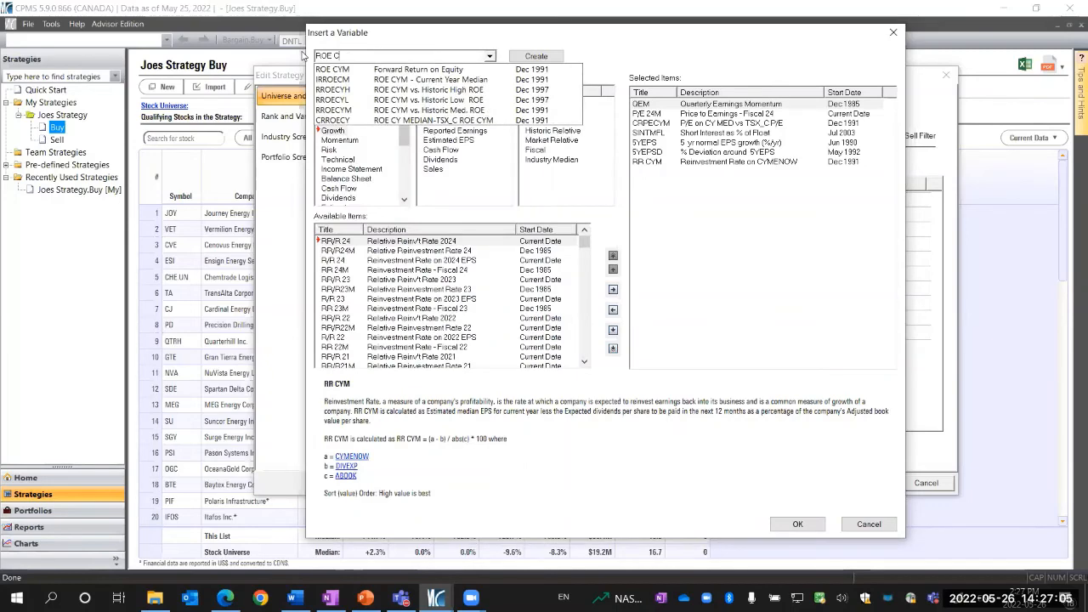
text(TA)
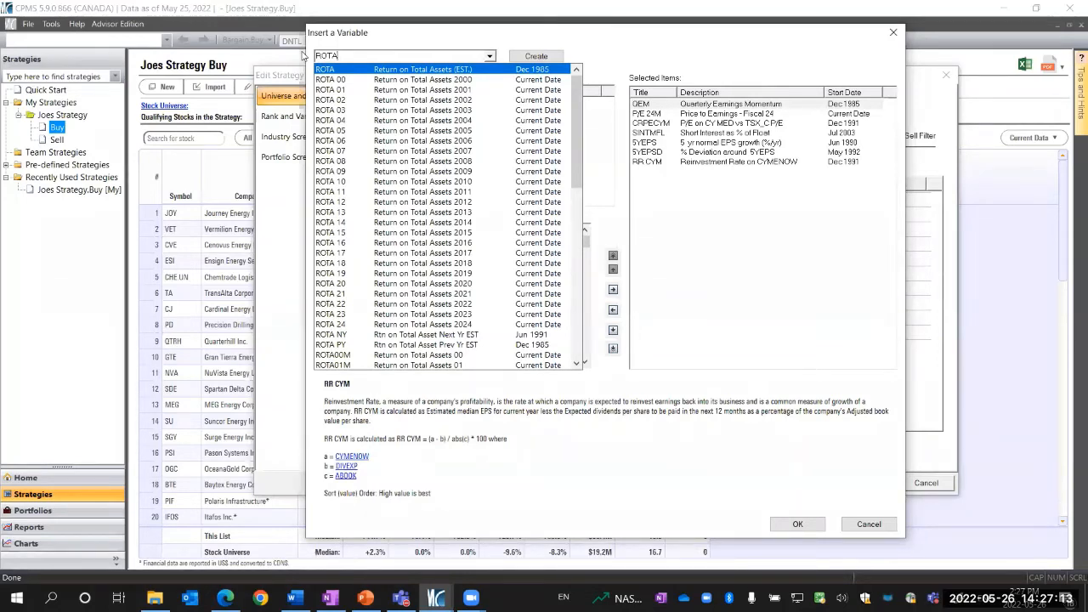
key(BackSpace)
key(BackSpace)
key(BackSpace)
key(BackSpace)
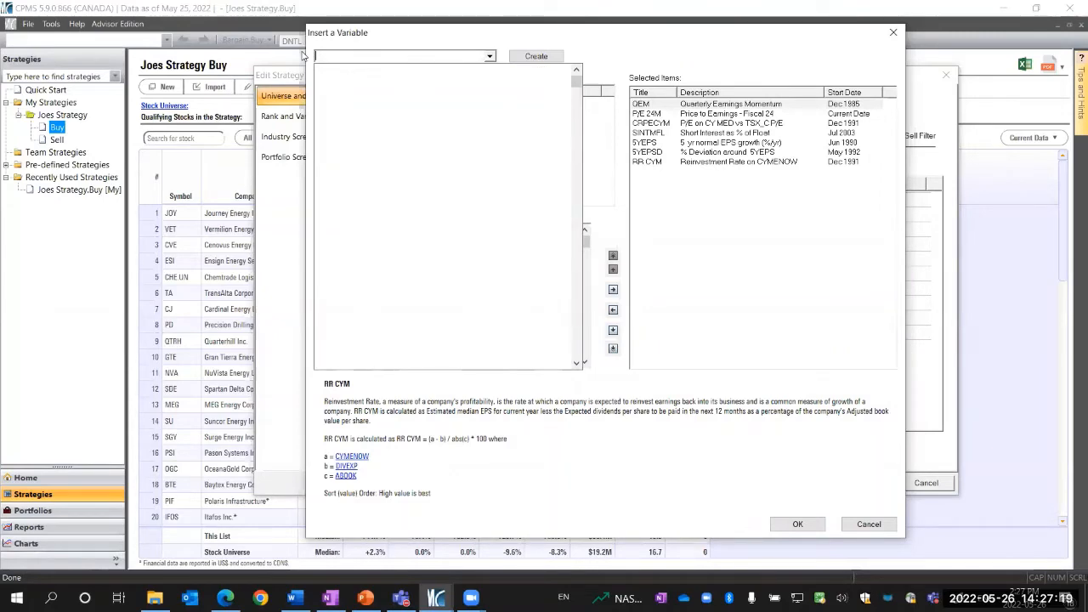
text(3y)
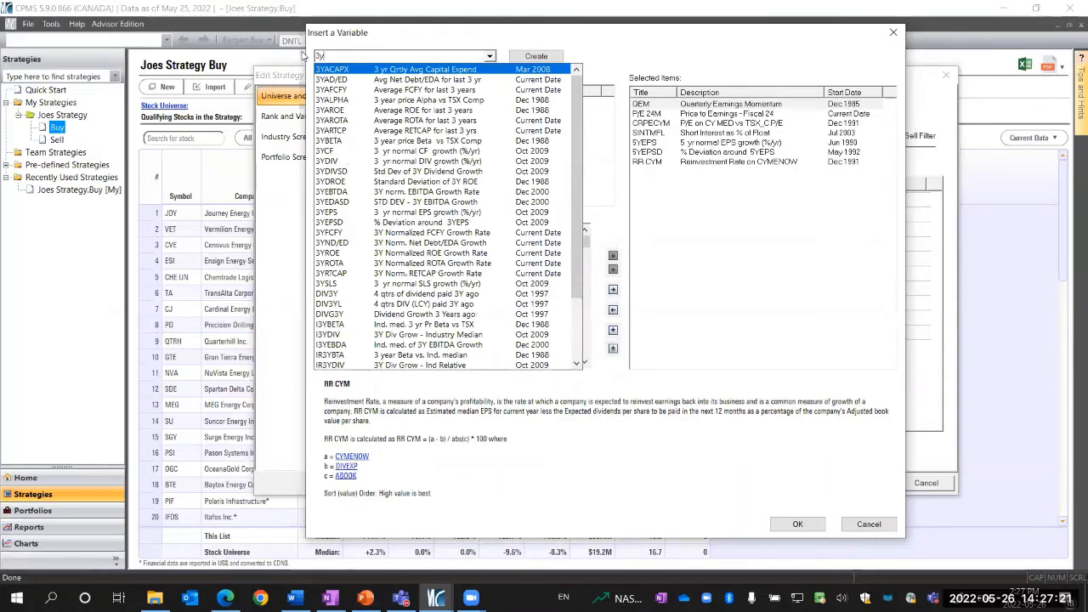
text(ROE)
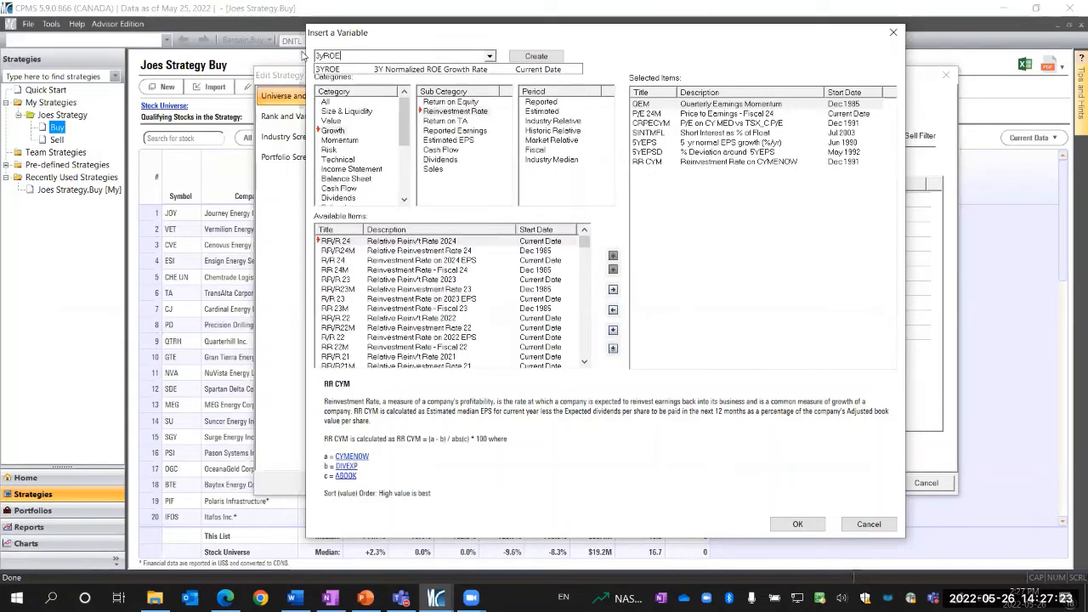
key(BackSpace)
text(TA)
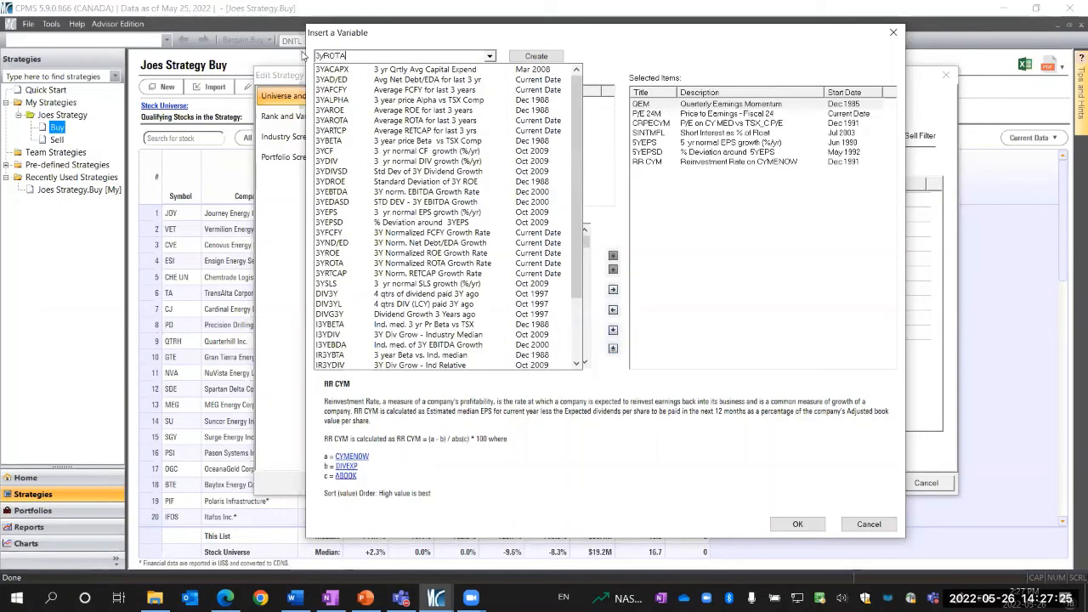
key(BackSpace)
key(BackSpace)
key(BackSpace)
key(BackSpace)
key(BackSpace)
key(BackSpace)
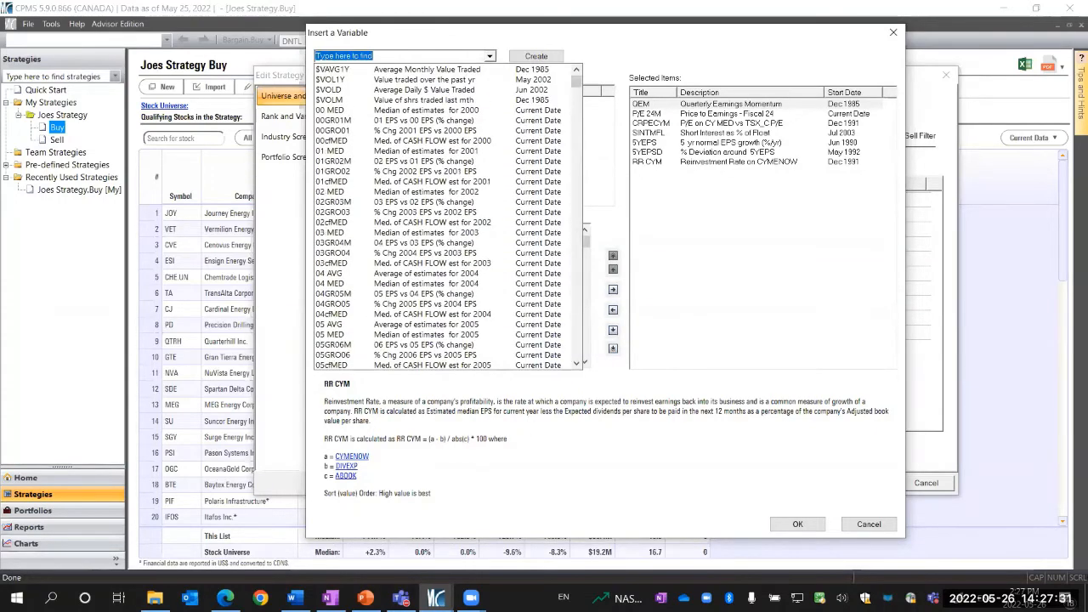
click(295, 597)
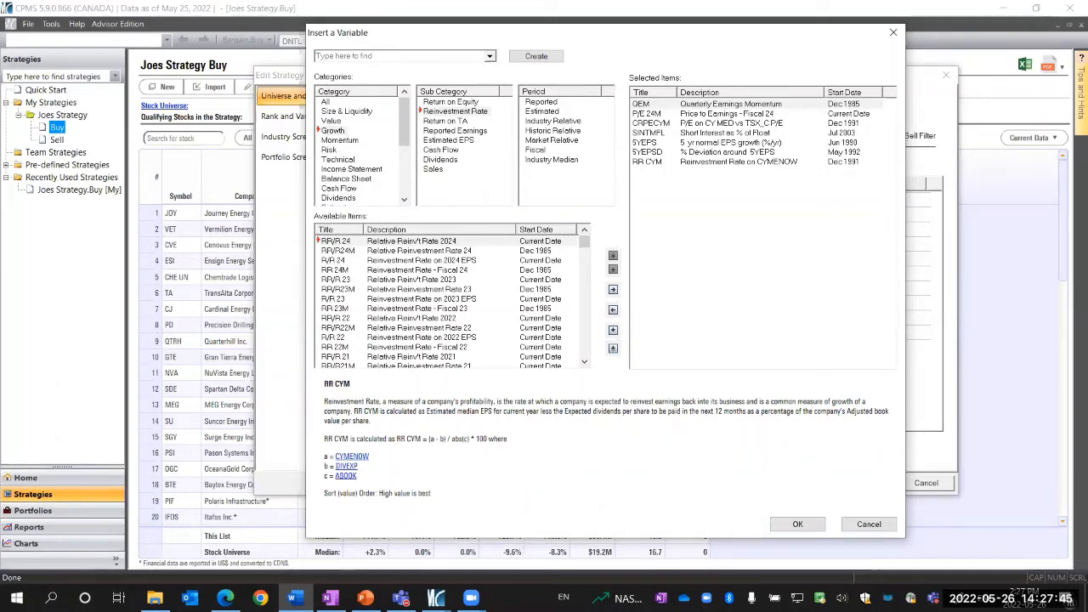
Open the Risk Financial variables and select BETA to read its description
click(331, 151)
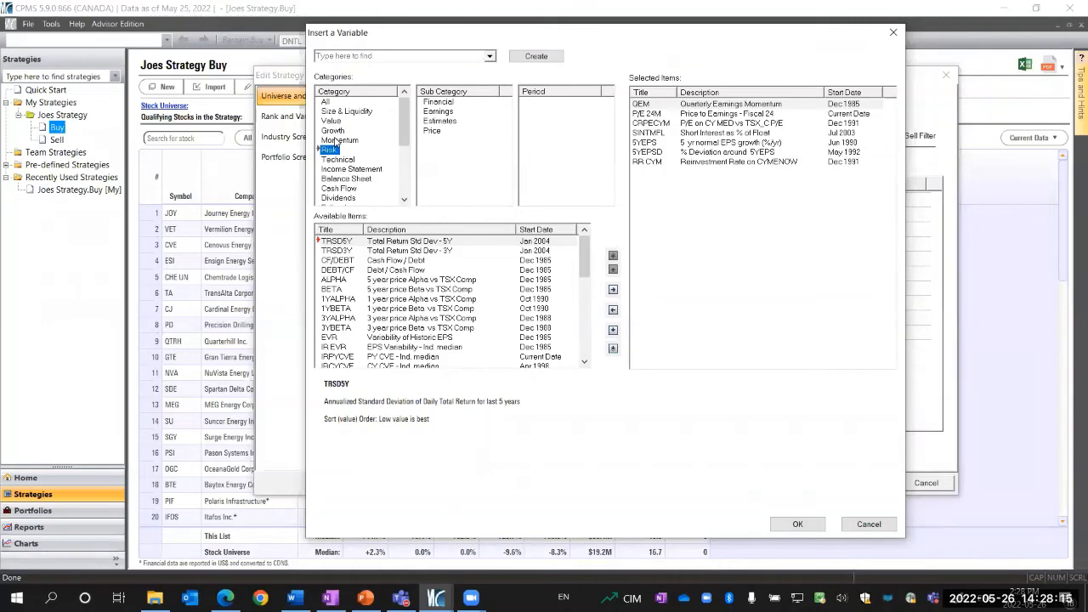
click(439, 102)
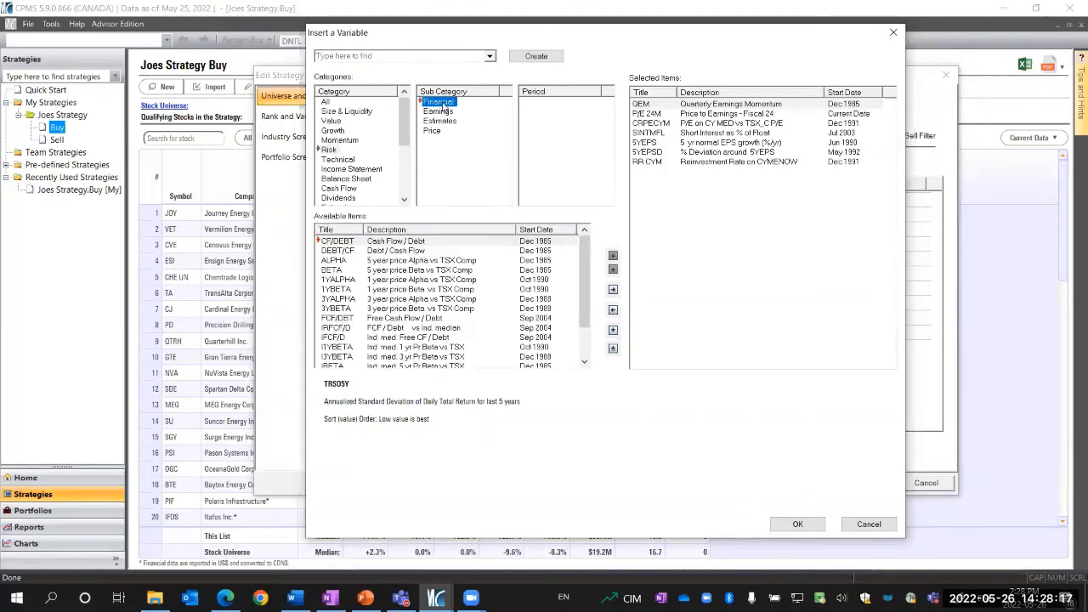
click(374, 271)
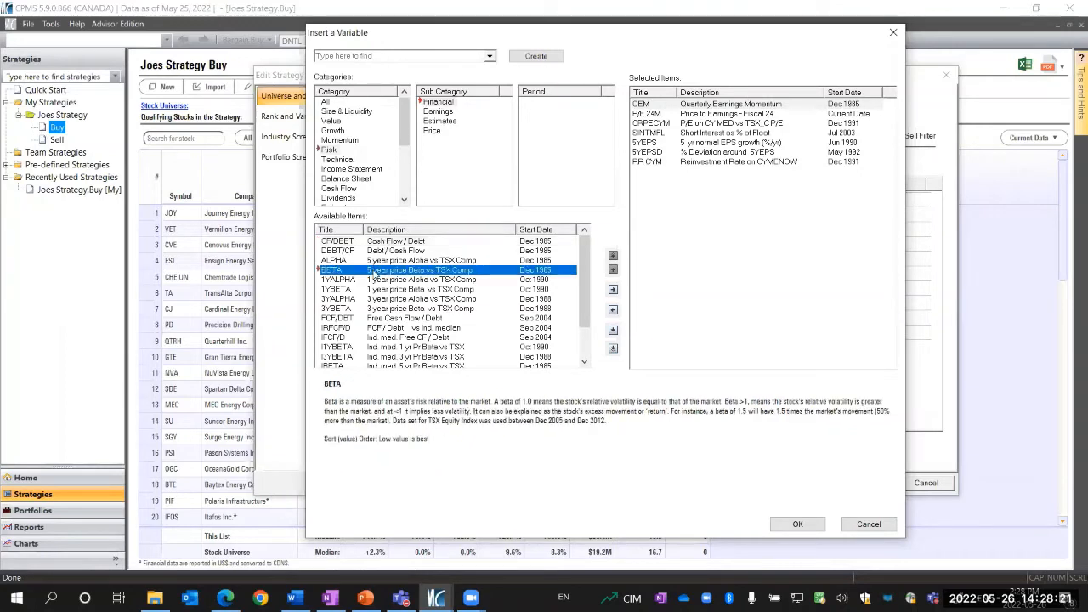
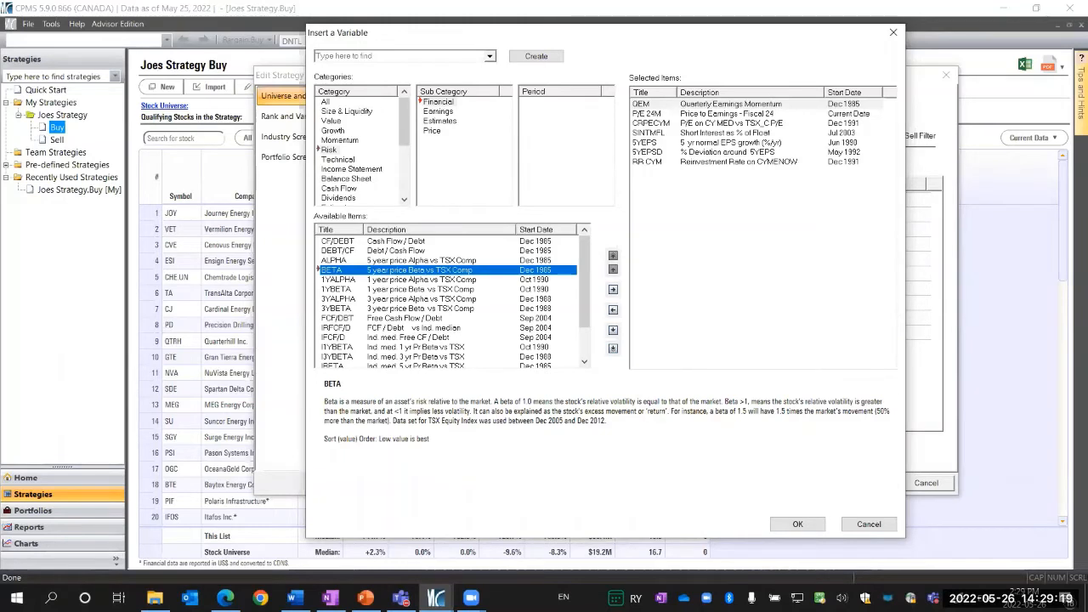
Read the descriptions of Risk Earnings and Morningstar Research variables such as EVR, MSFAIR and MSMOAT
click(447, 112)
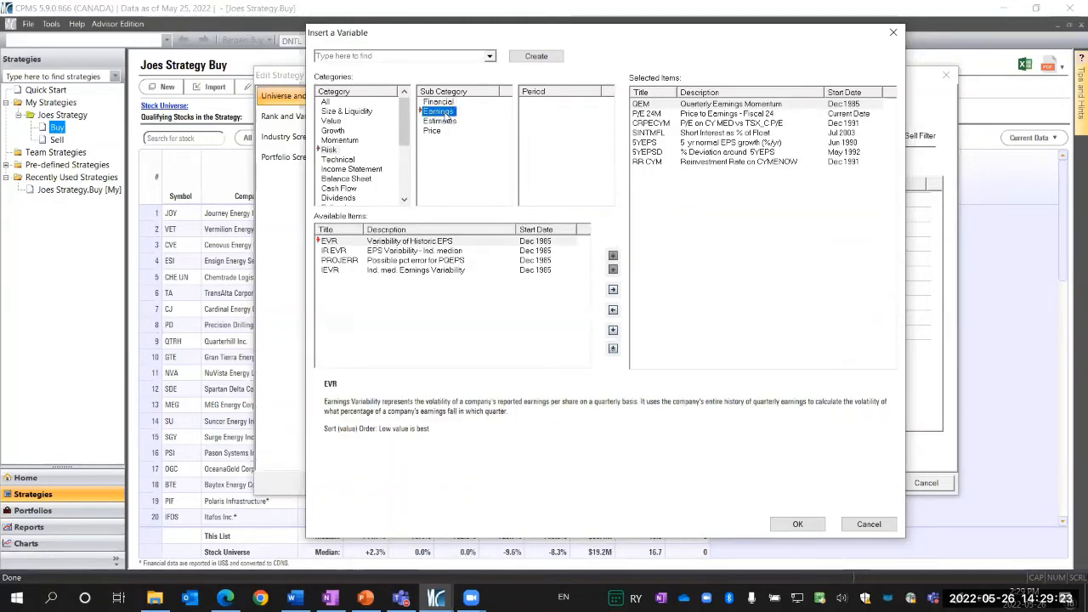
click(366, 241)
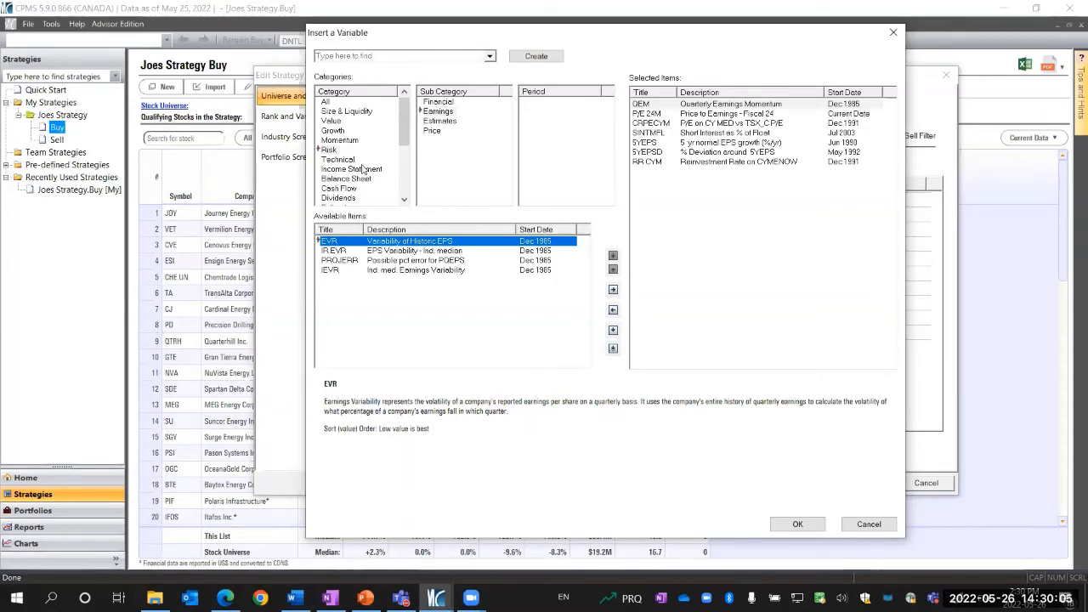
scroll(363, 169, down, 2)
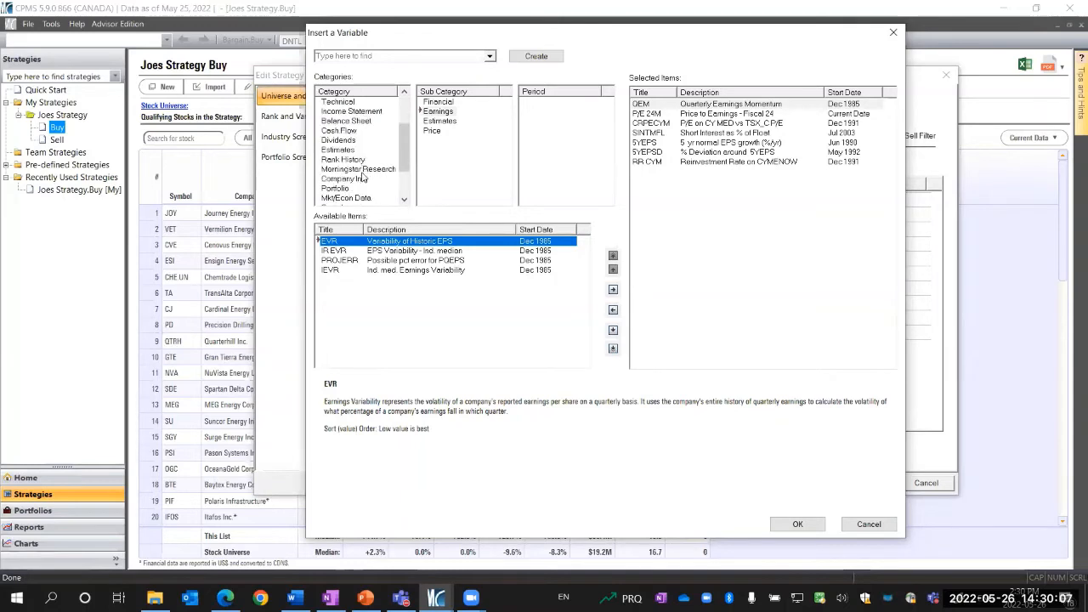
click(361, 169)
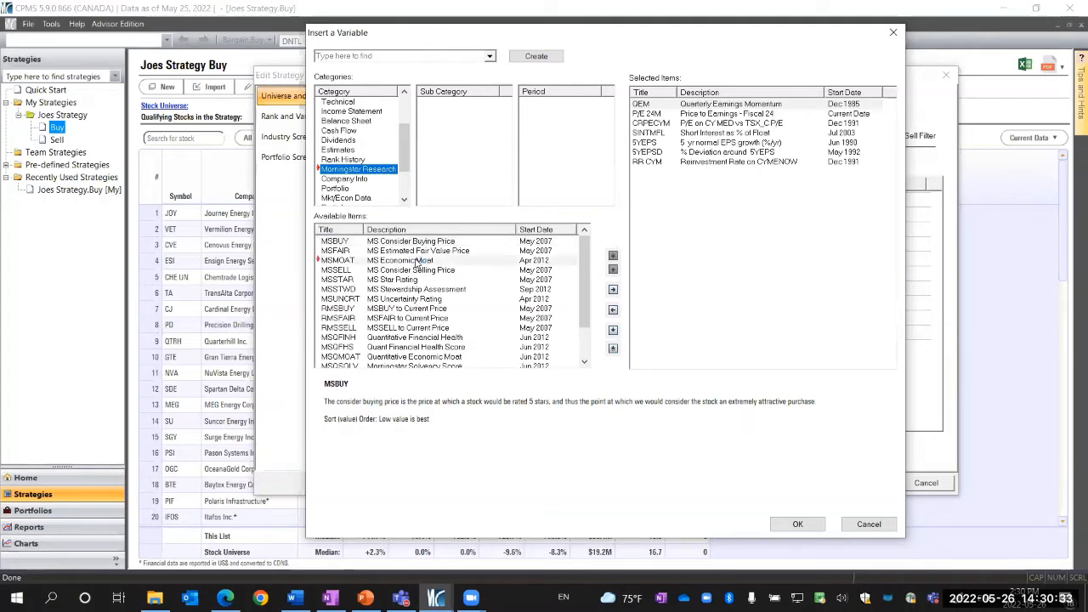
click(419, 262)
click(420, 251)
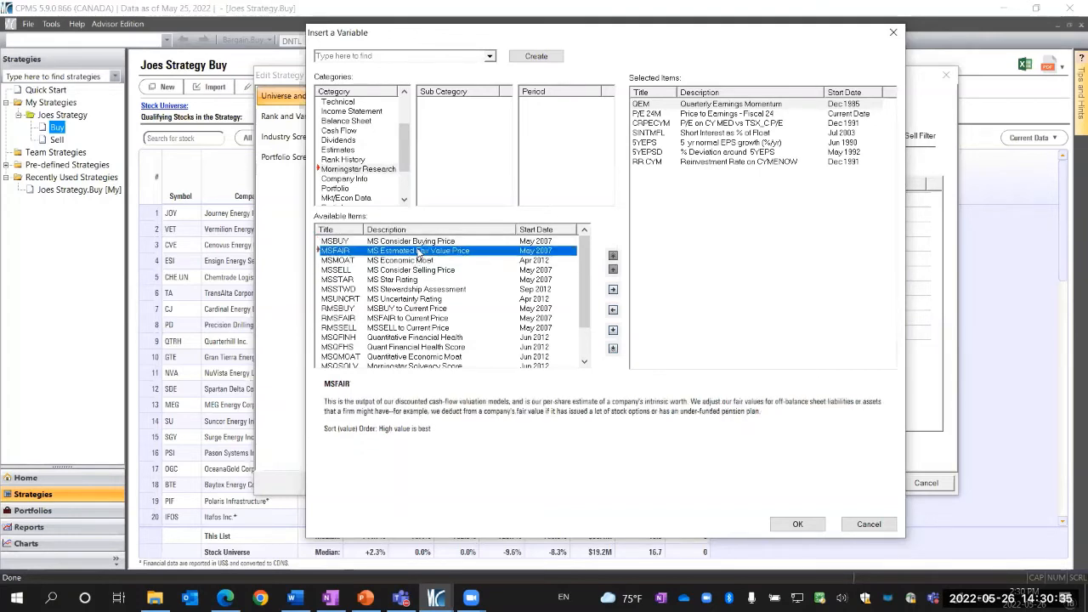
click(422, 261)
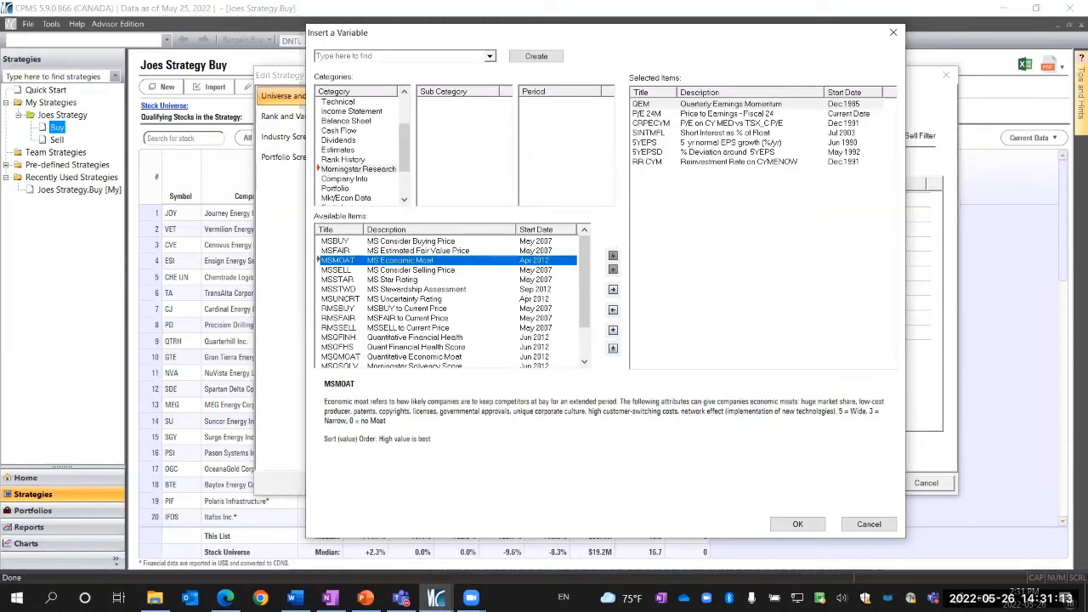
click(382, 252)
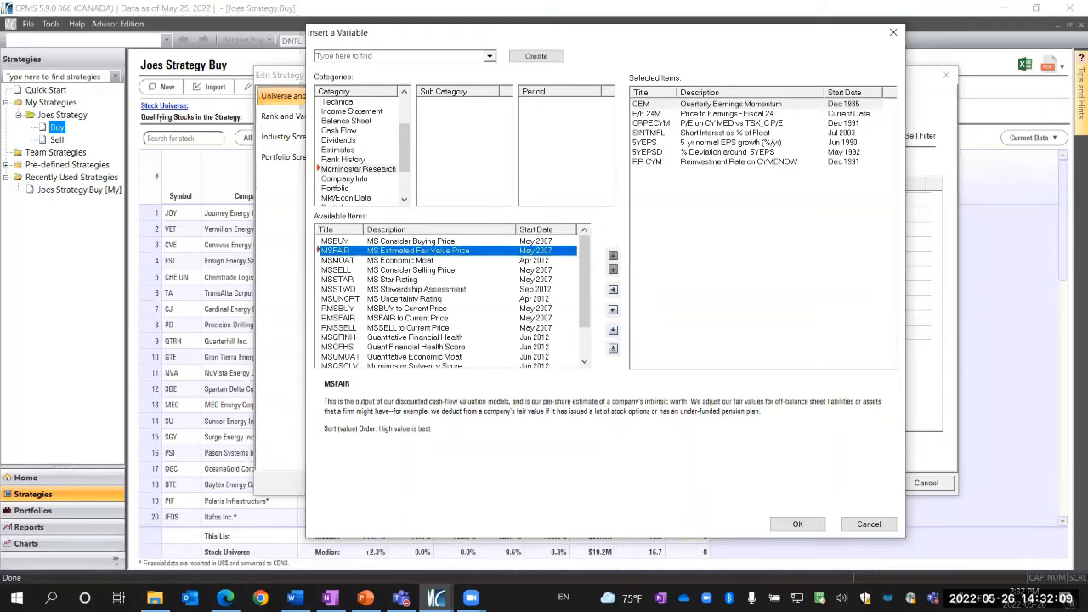
Browse the Estimates category's Annual Earnings variables for the Values period
scroll(348, 170, down, 2)
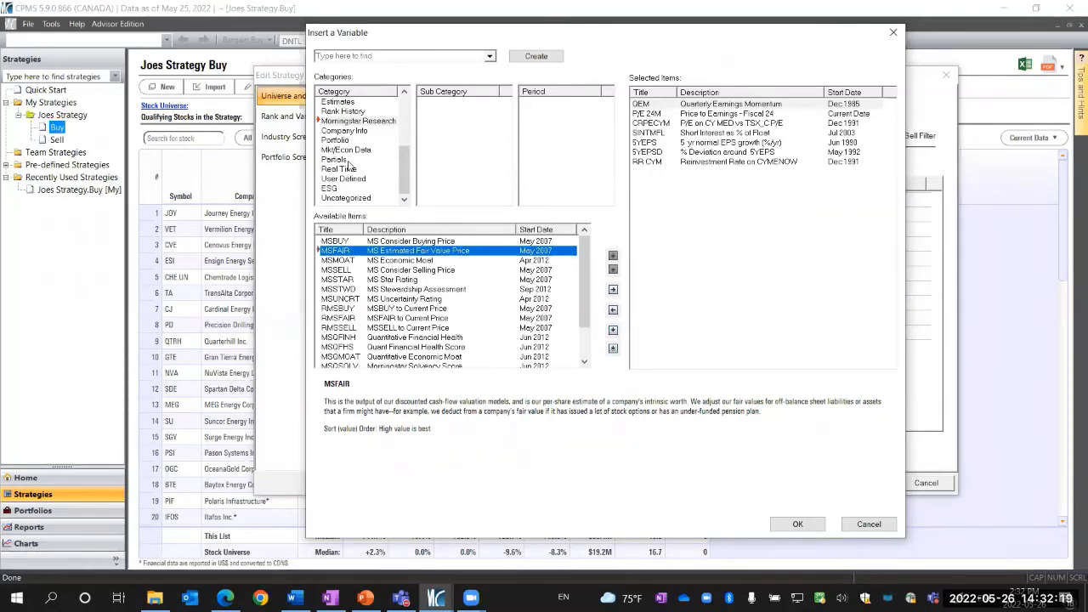
scroll(362, 181, up, 1)
scroll(361, 180, up, 1)
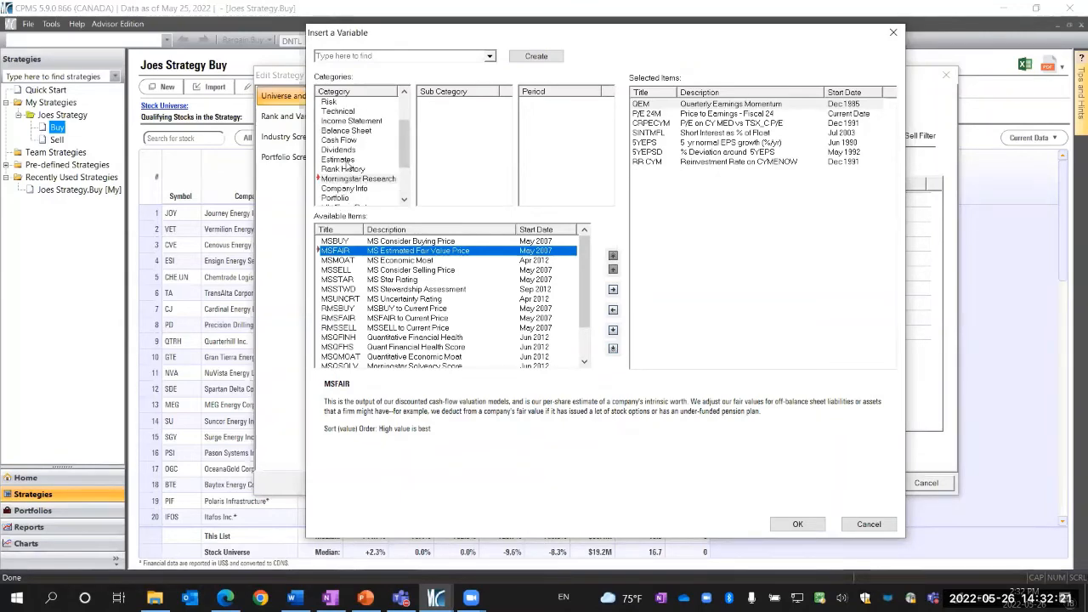
click(345, 160)
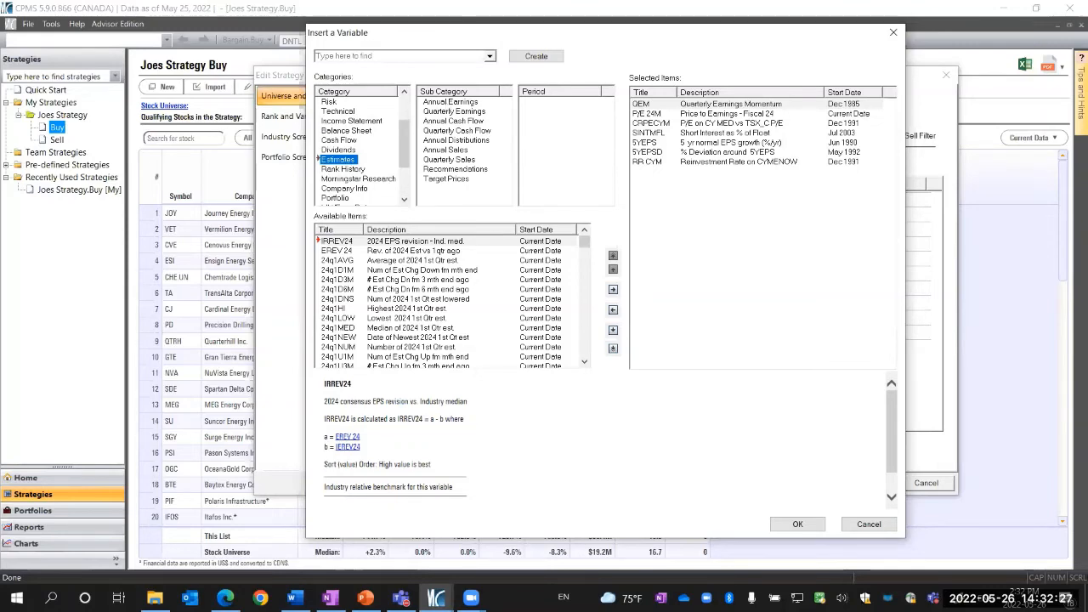
click(450, 102)
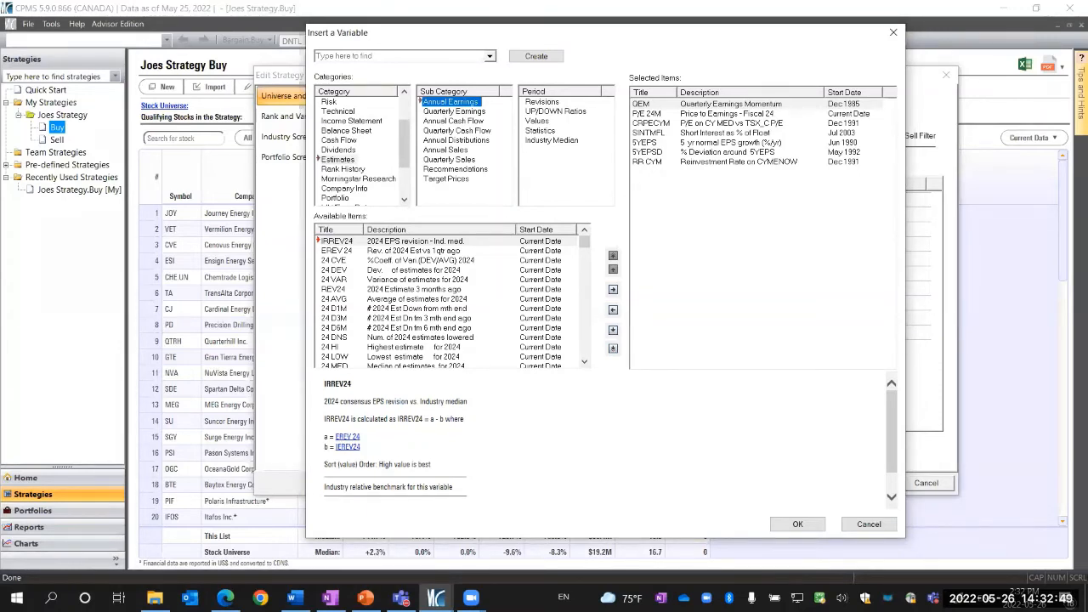
click(539, 120)
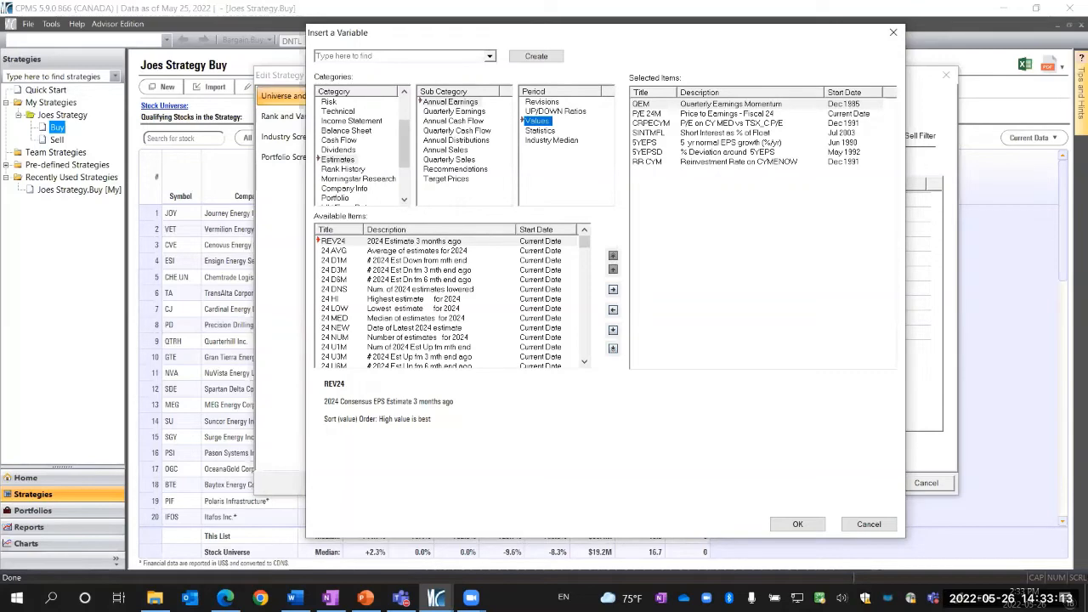
Search the variables for CYNENOW and add it to the selected variables
click(323, 55)
text(cy)
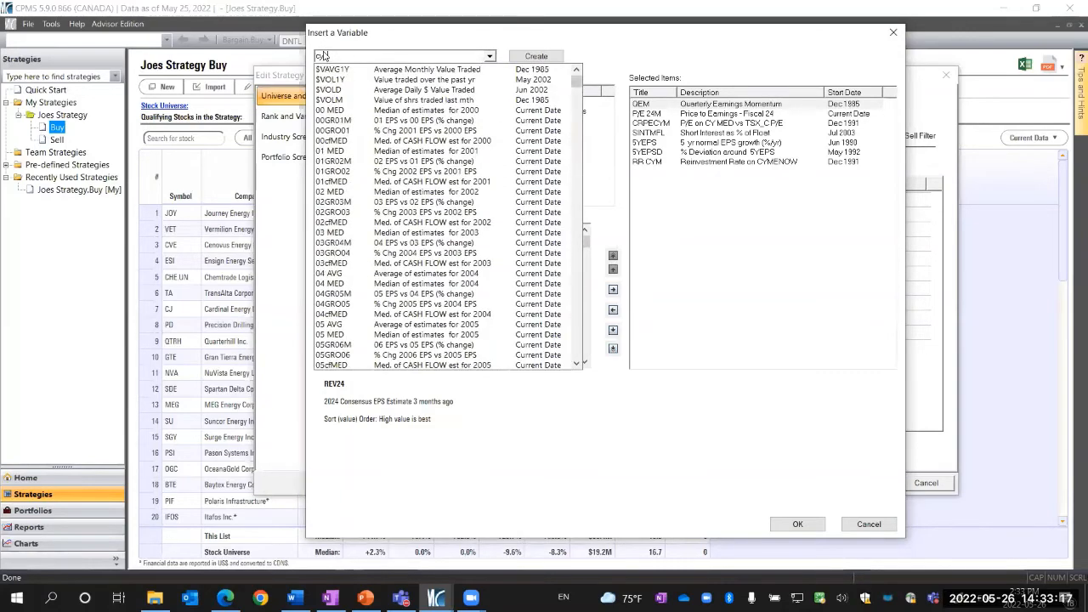
text(nenow)
key(Return)
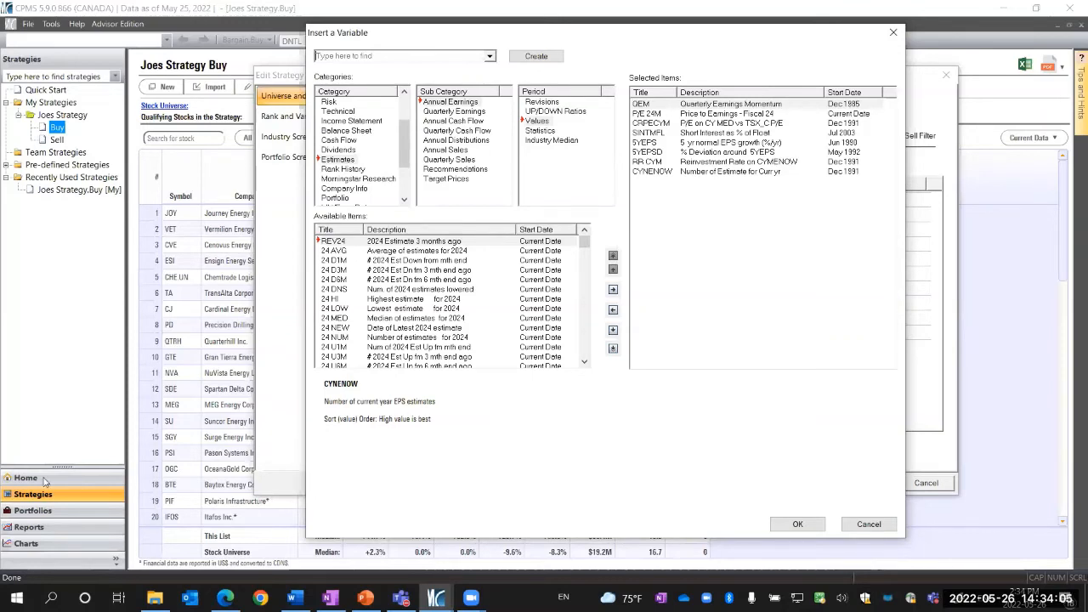
Open the Risk Estimates variables and select CYCVE to read its description
scroll(346, 174, up, 2)
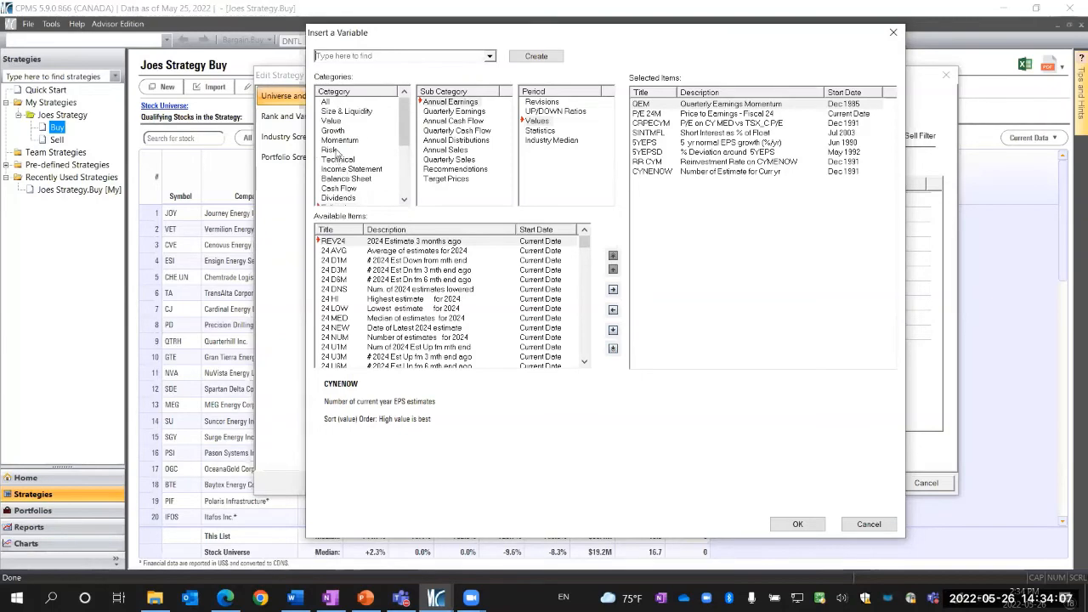
click(332, 150)
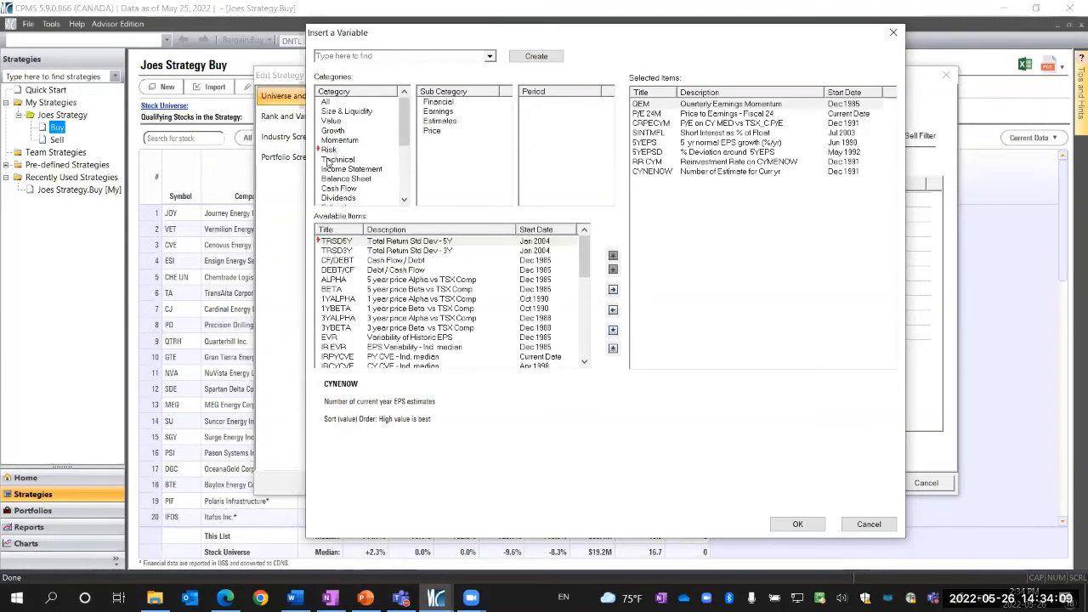
click(440, 122)
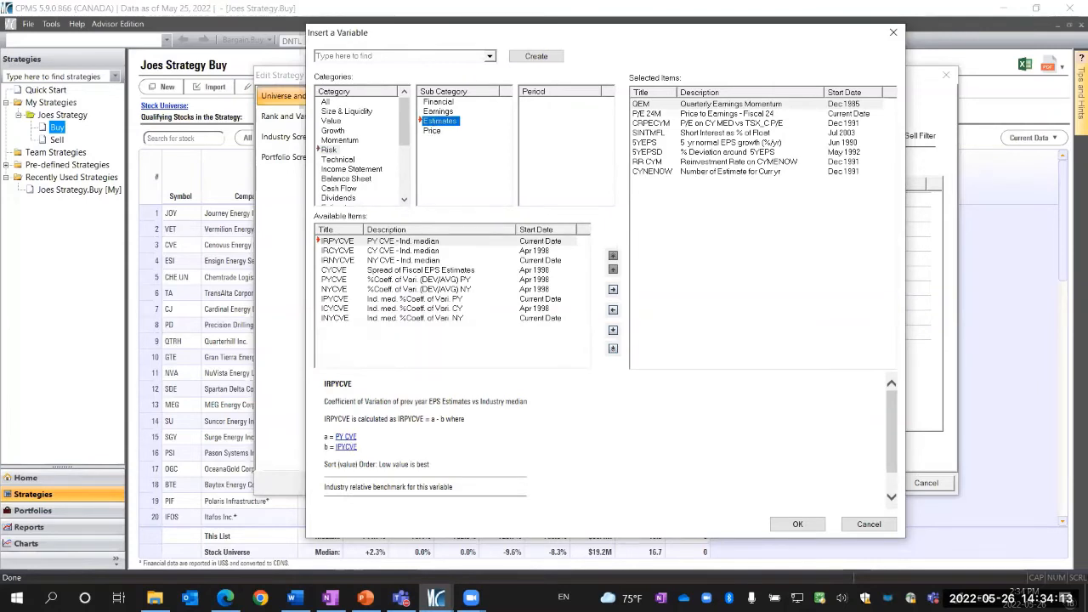
click(393, 271)
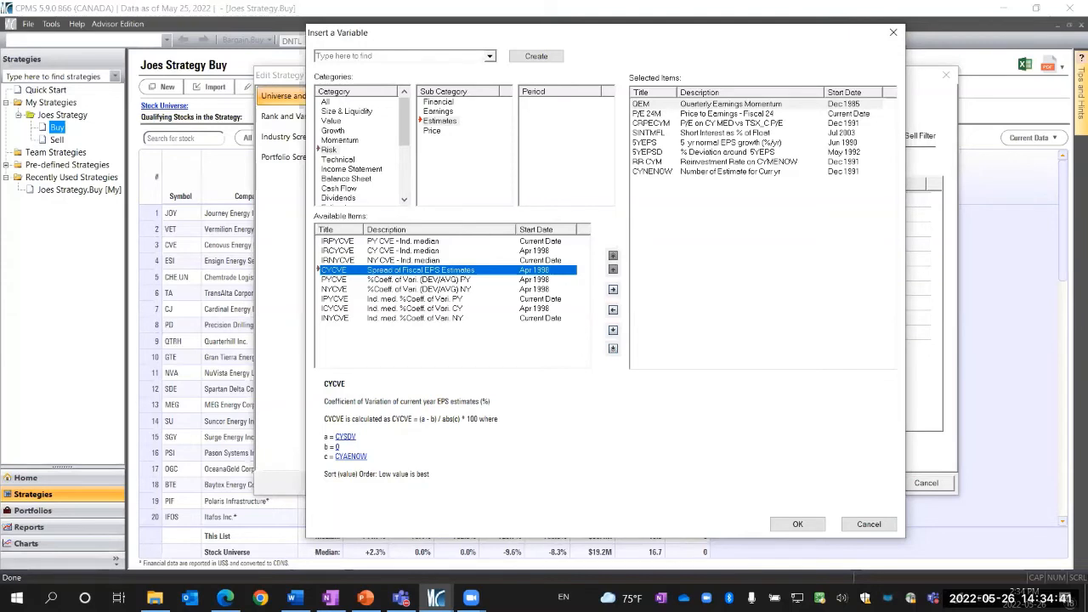
Open the Estimates category's Annual Earnings variables for the Revisions period
scroll(351, 183, down, 2)
click(344, 180)
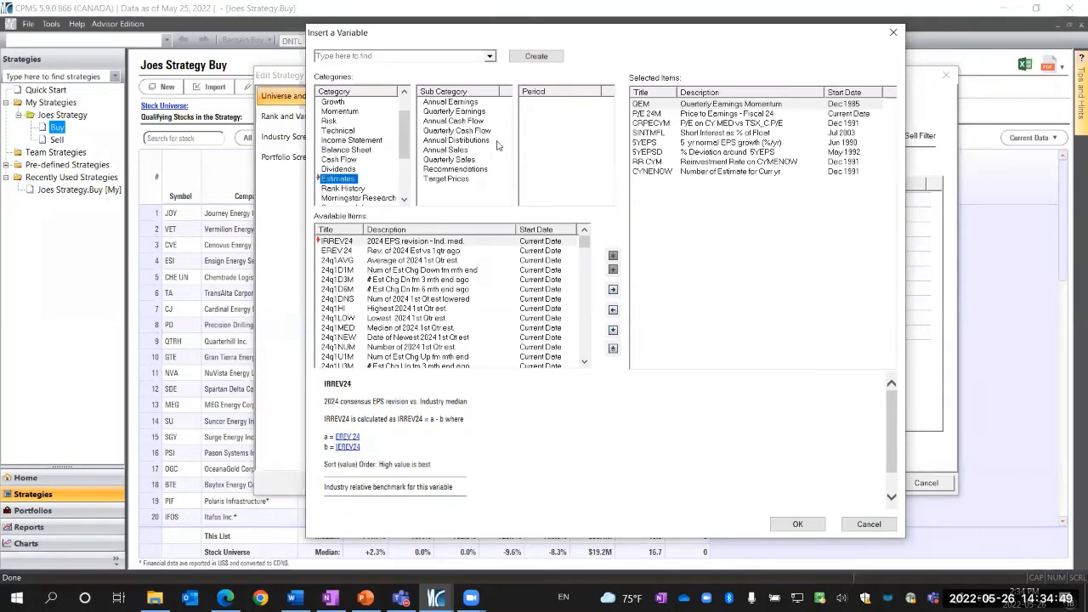
click(470, 103)
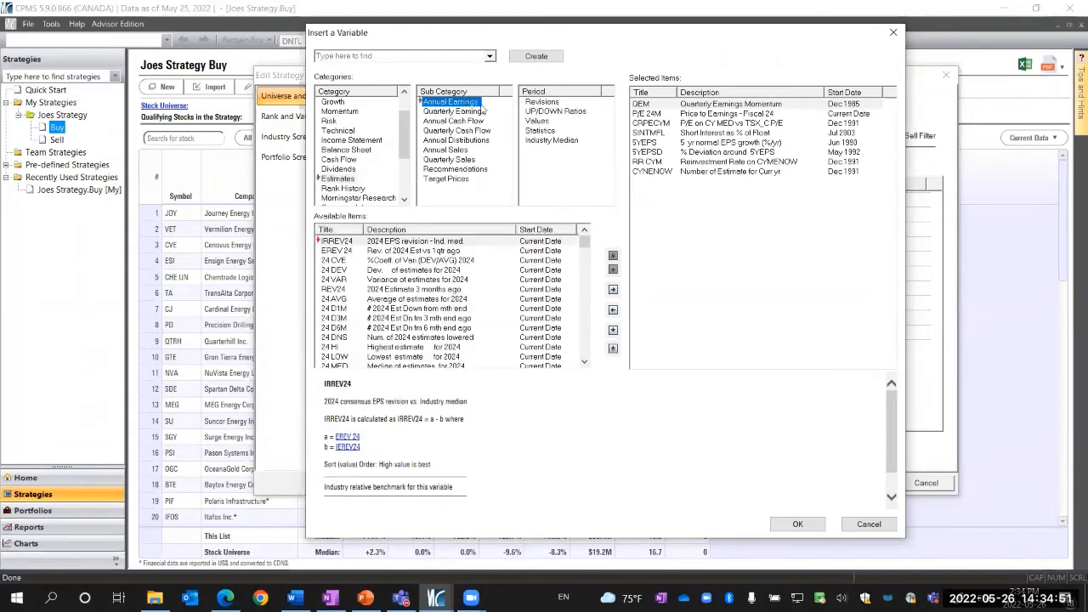
click(544, 103)
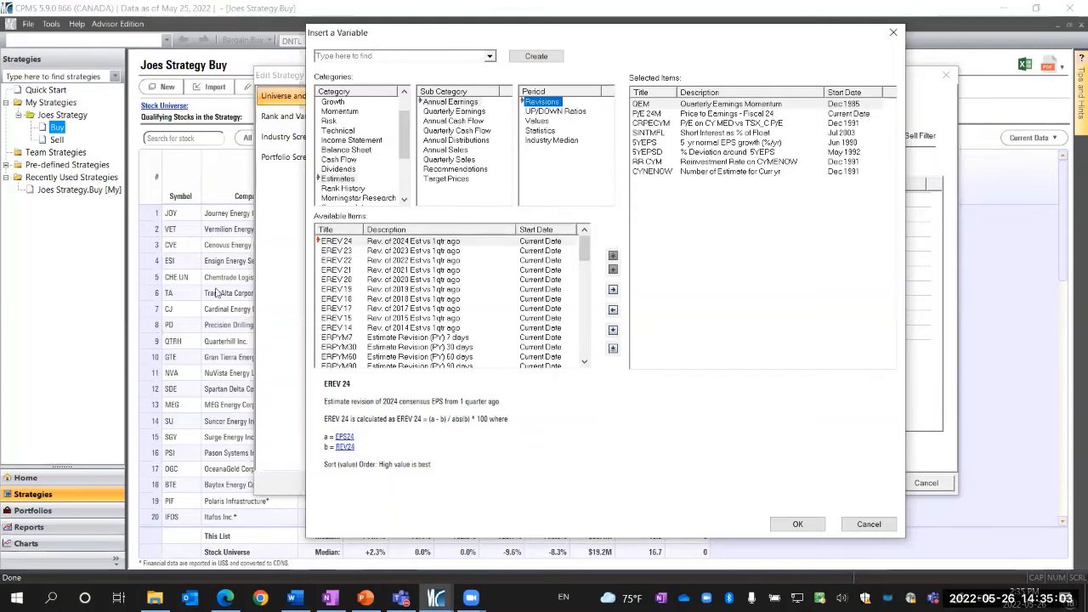
Search the variables for ERCYM, then clear the search box
click(335, 52)
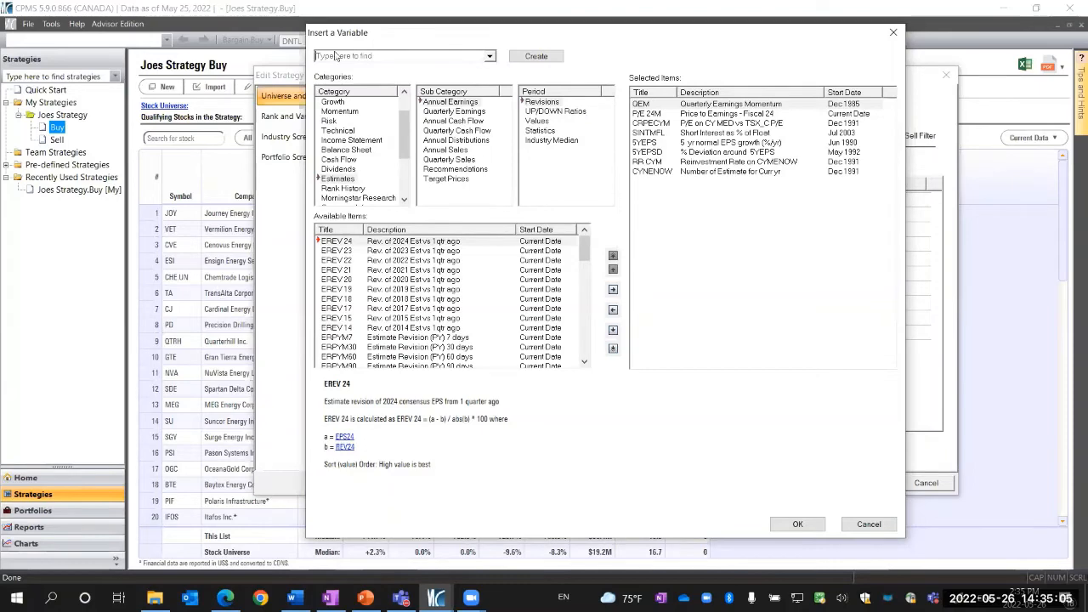
text(ERCYM)
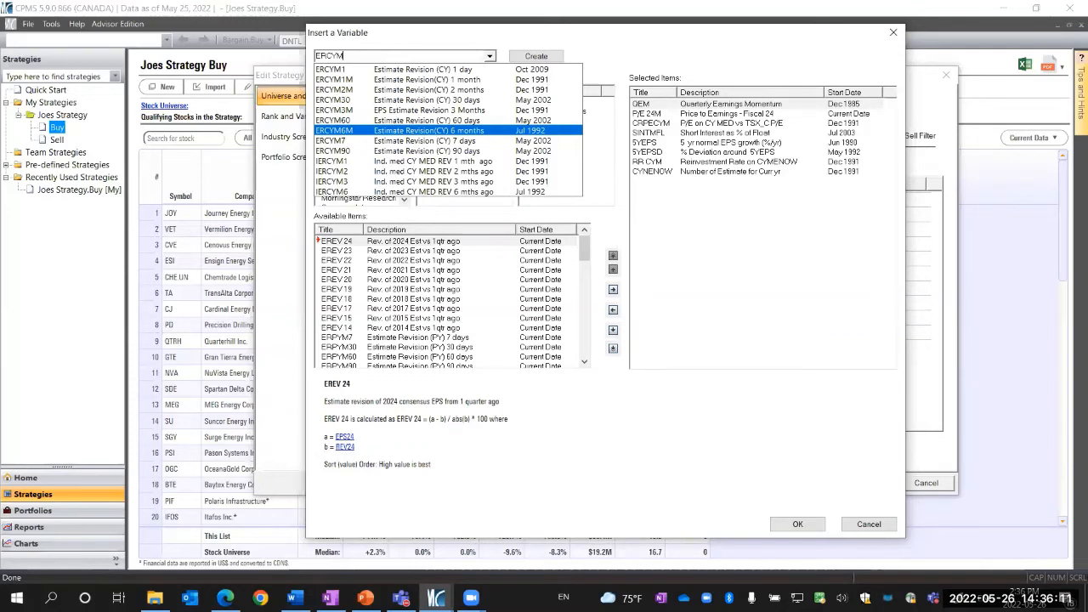
key(BackSpace)
key(BackSpace)
key(BackSpace)
key(BackSpace)
key(BackSpace)
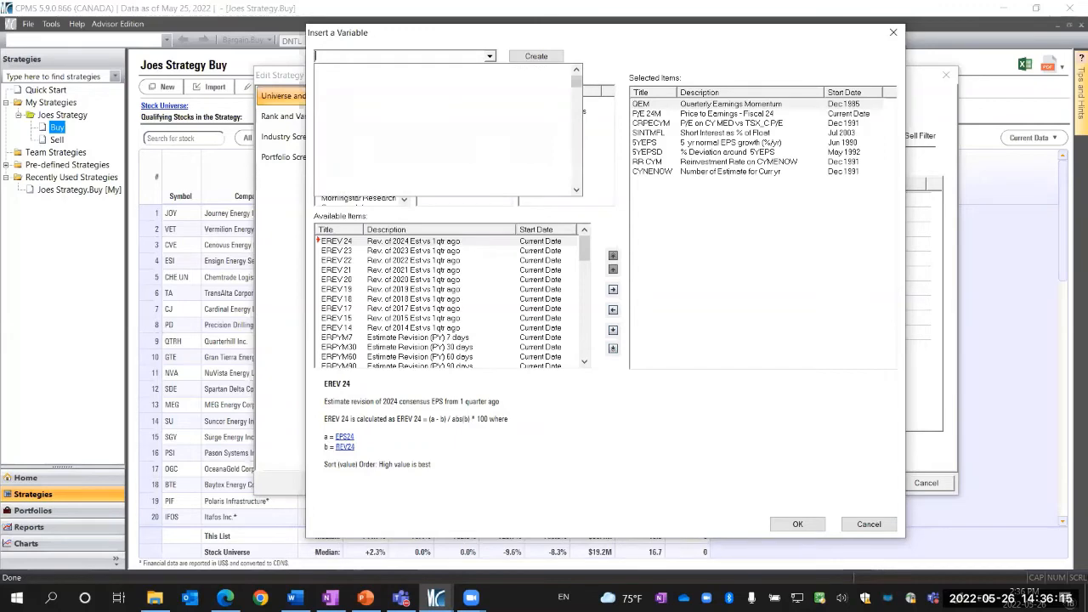
Search the variables for ESRP and add it to the selected variables
text(E)
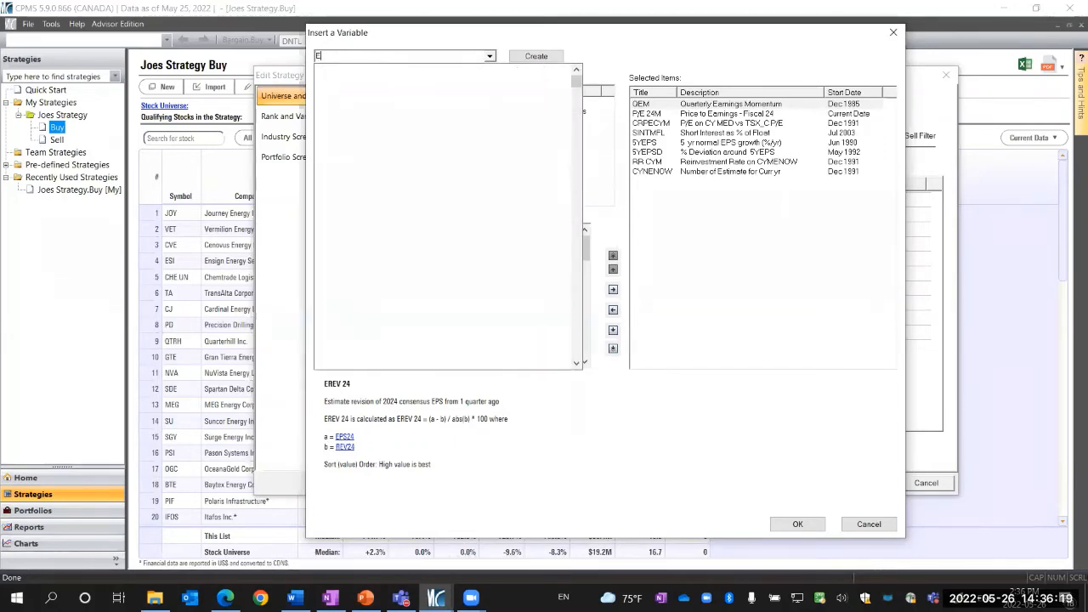
text(S)
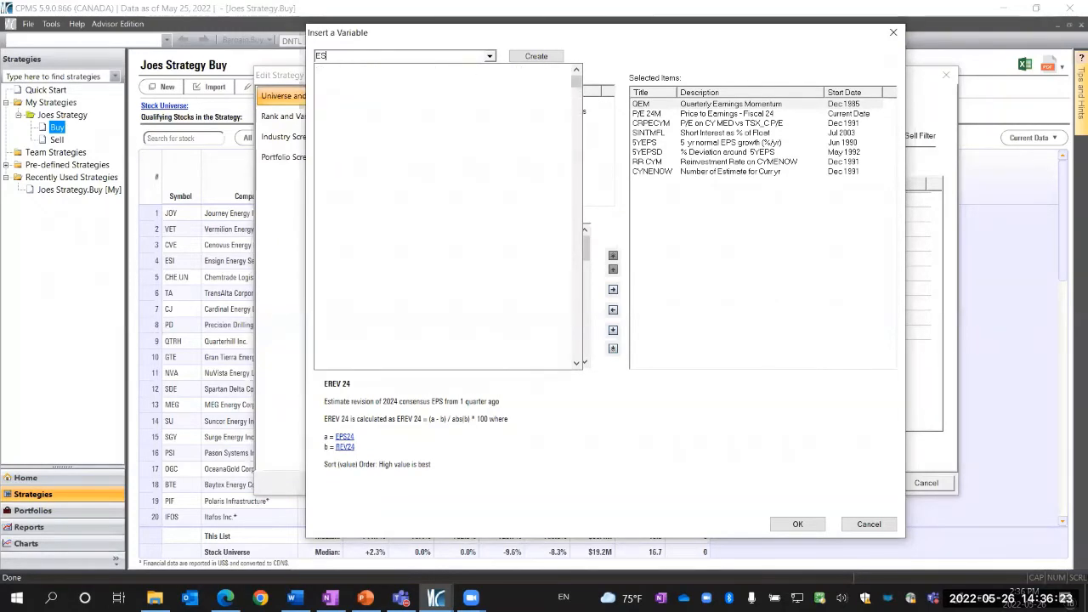
text(RP)
key(Return)
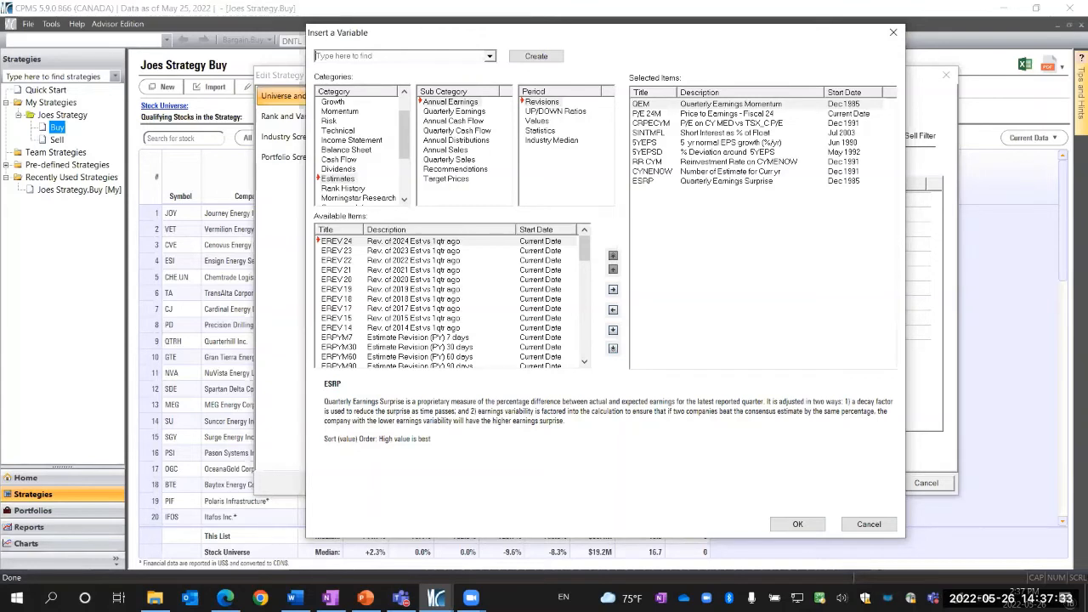
Browse the ESG category's Revenue Share, Company Involvement, Carbon Rating and Risk variables
scroll(357, 170, down, 3)
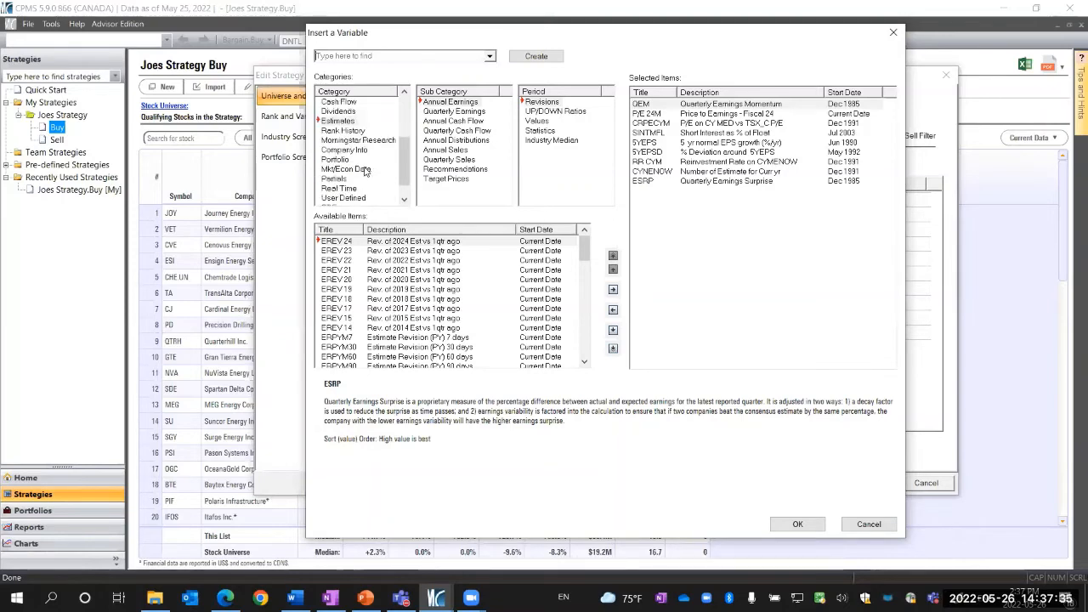
click(332, 188)
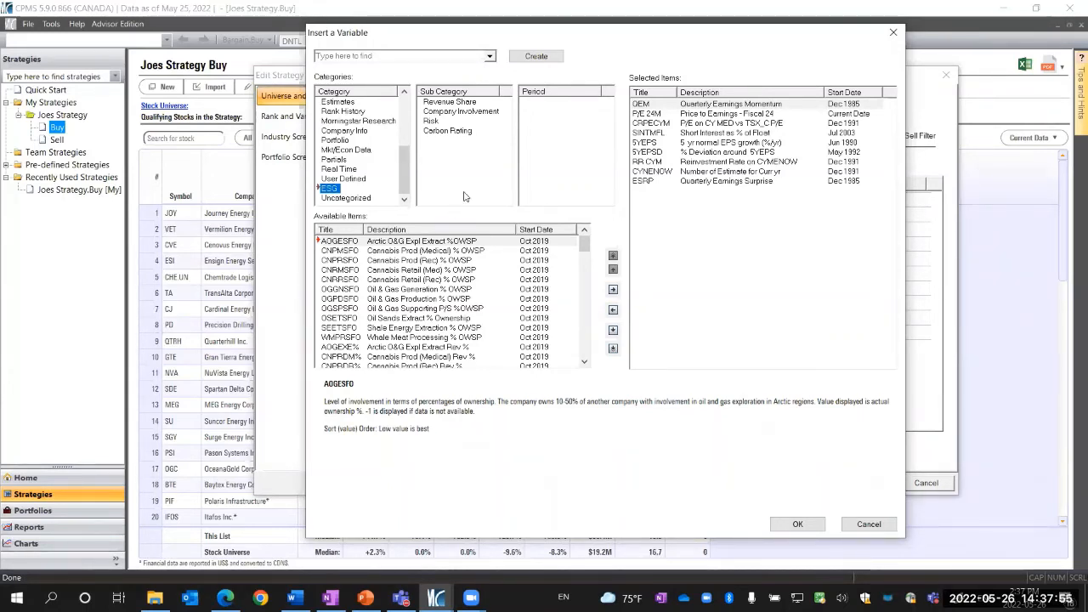
click(459, 102)
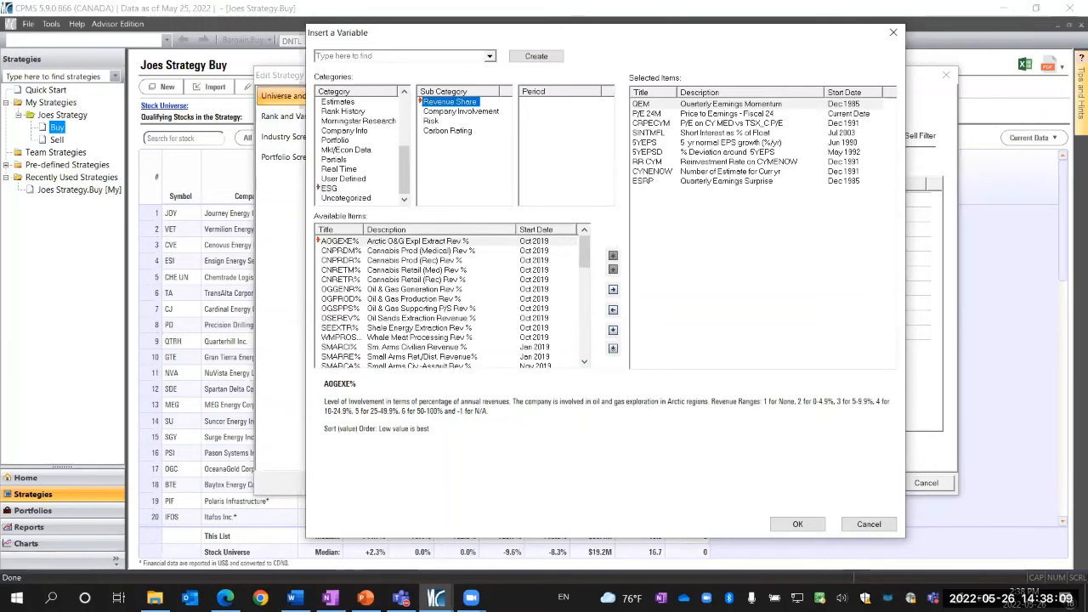
click(446, 116)
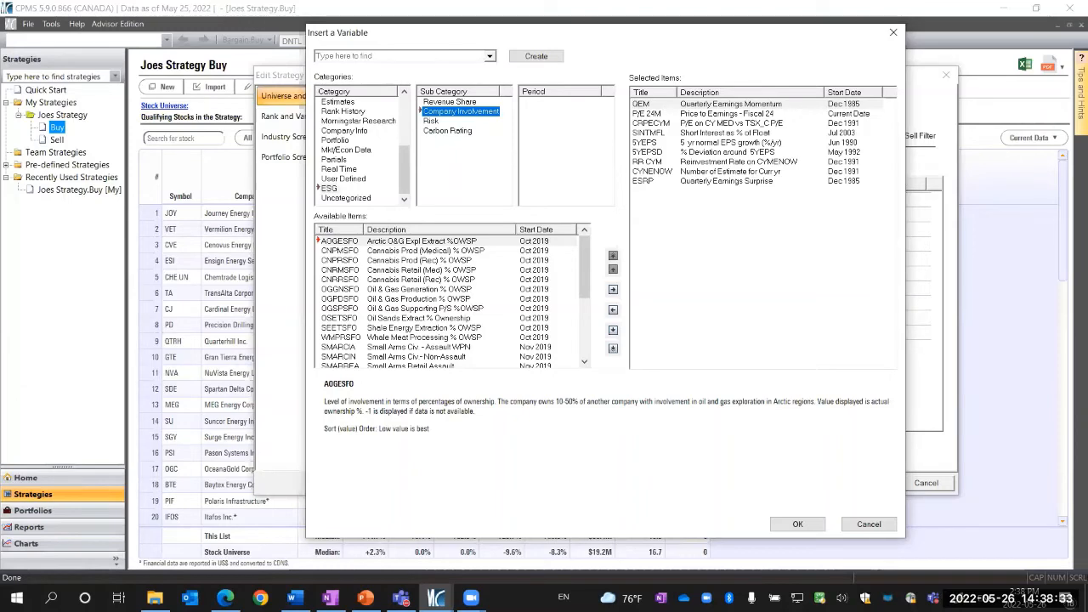
click(438, 131)
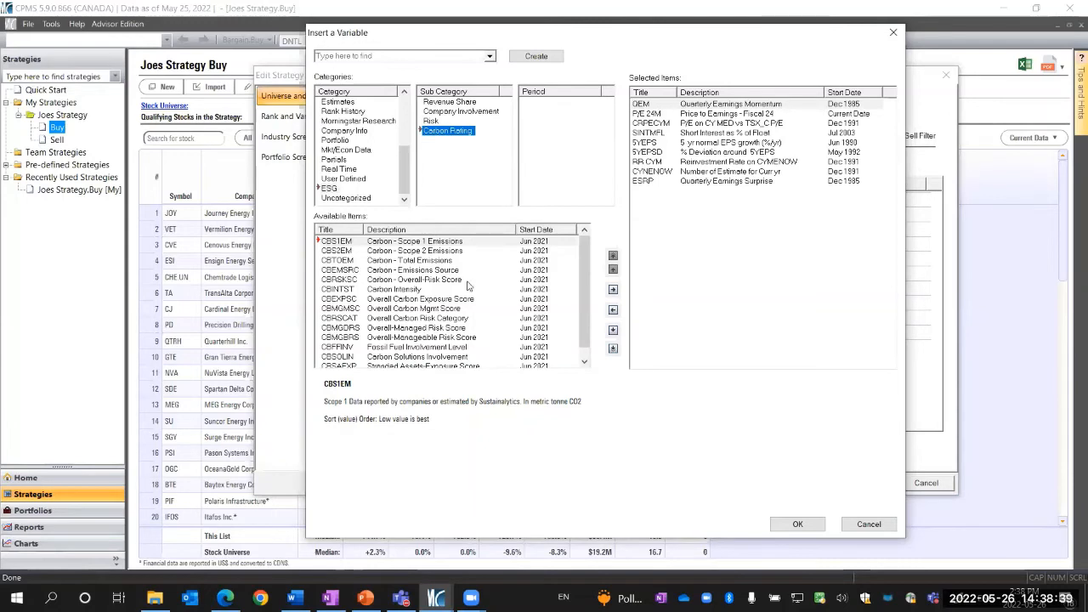
click(431, 122)
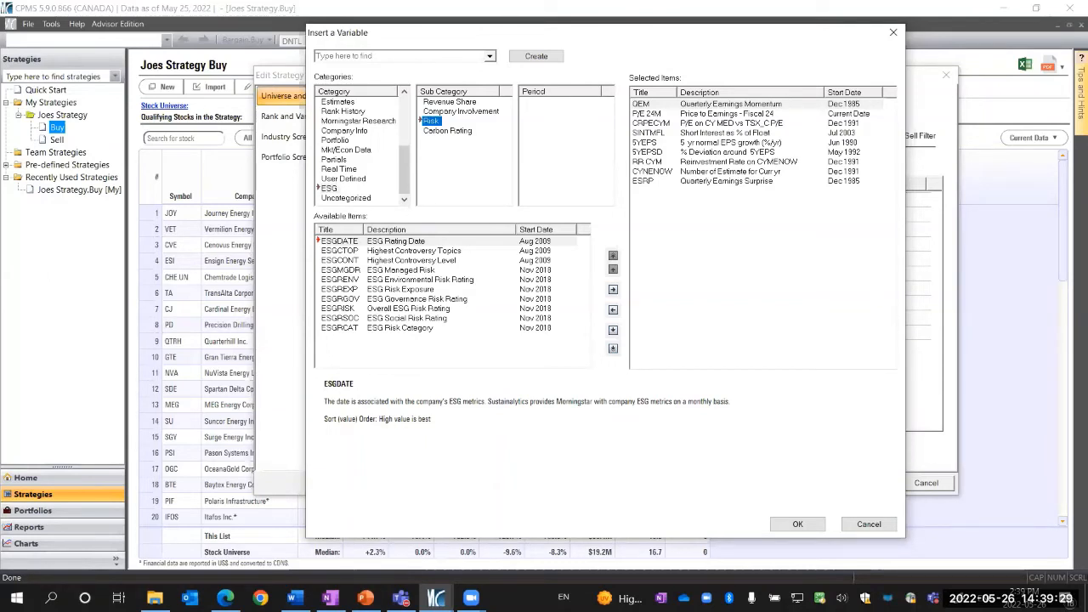
Cancel the variable insertion and the strategy edit, and return to the Home dashboard
click(877, 524)
click(925, 483)
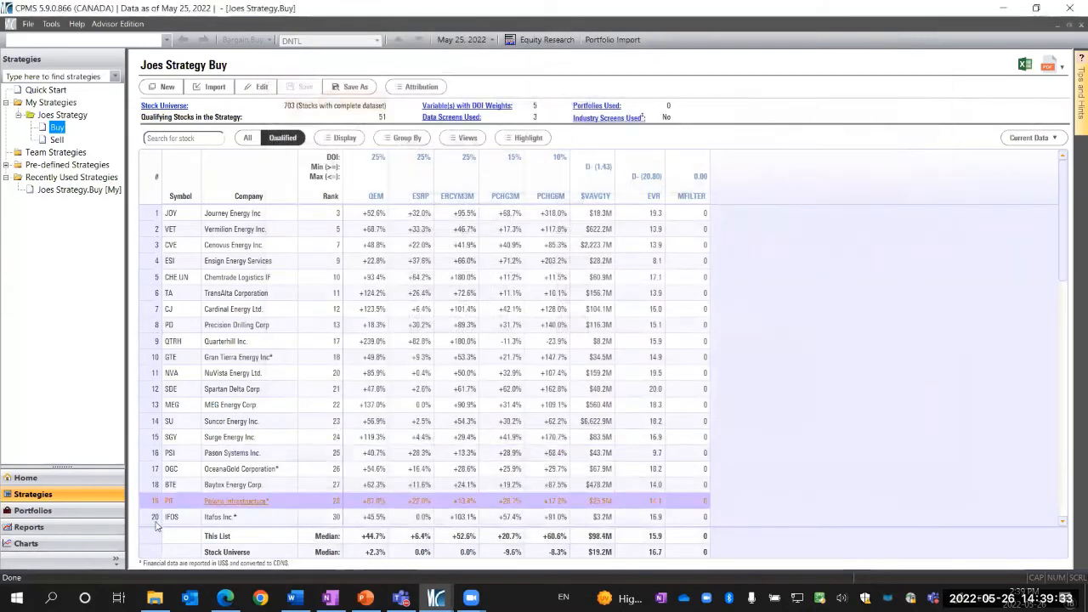
click(28, 476)
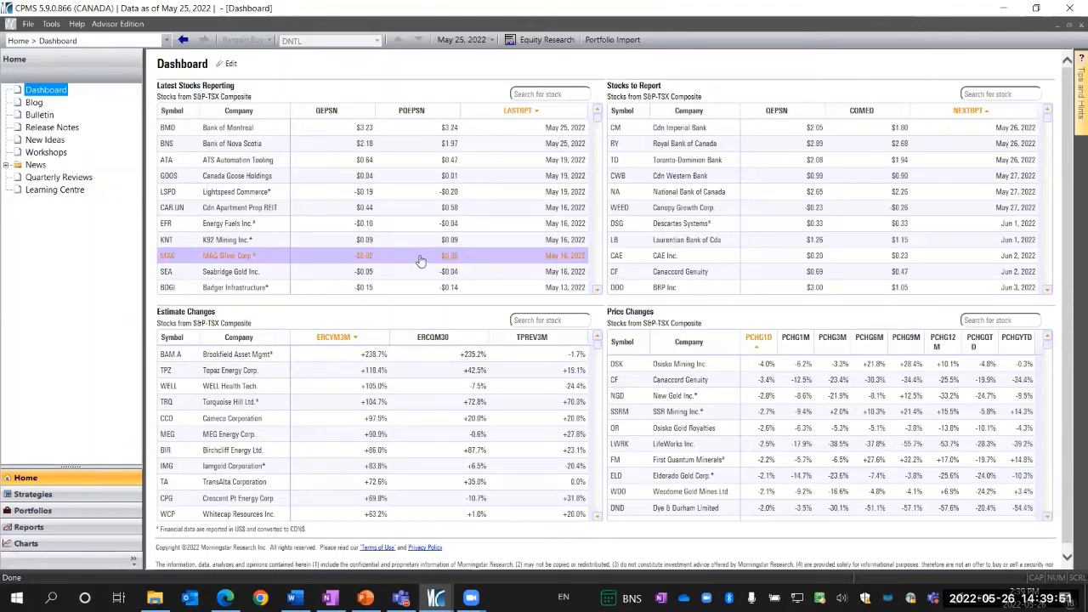
Start creating a new user-defined variable titled ABCDEFG with the description Price
click(52, 24)
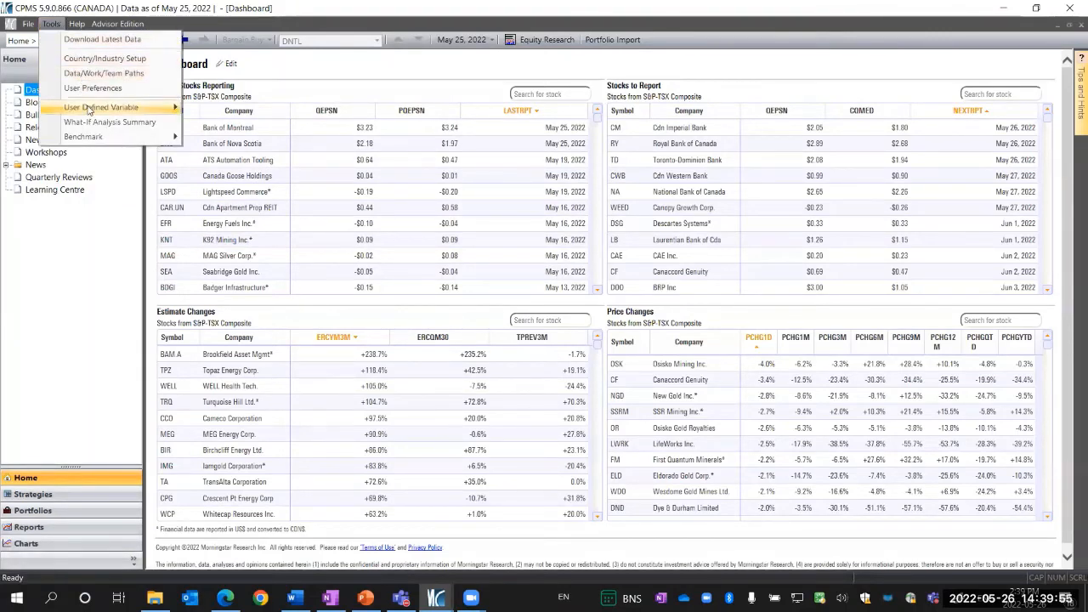
mouse_move(88, 110)
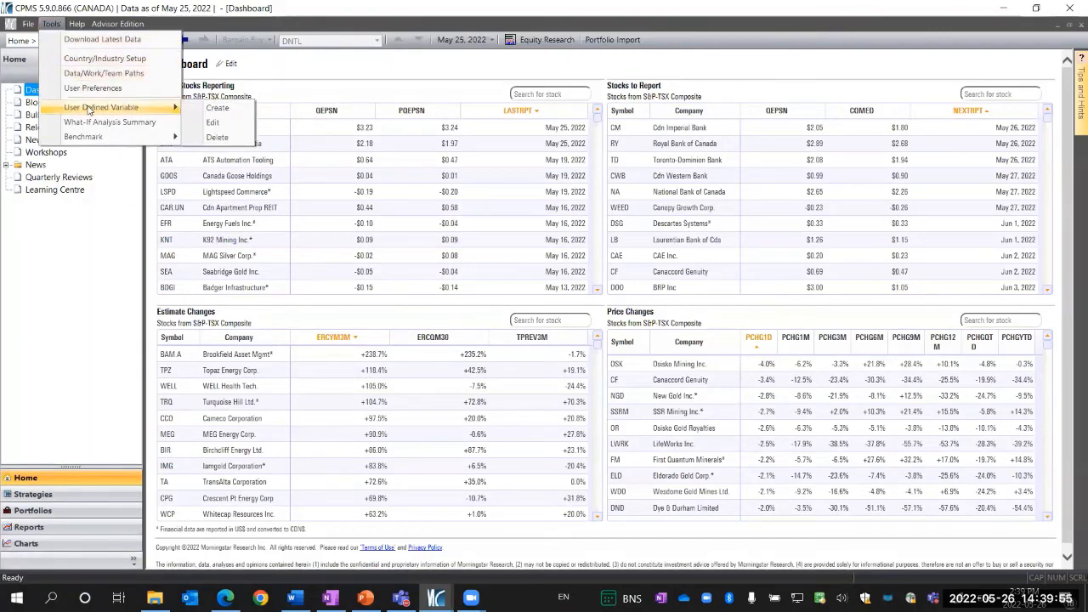
click(217, 112)
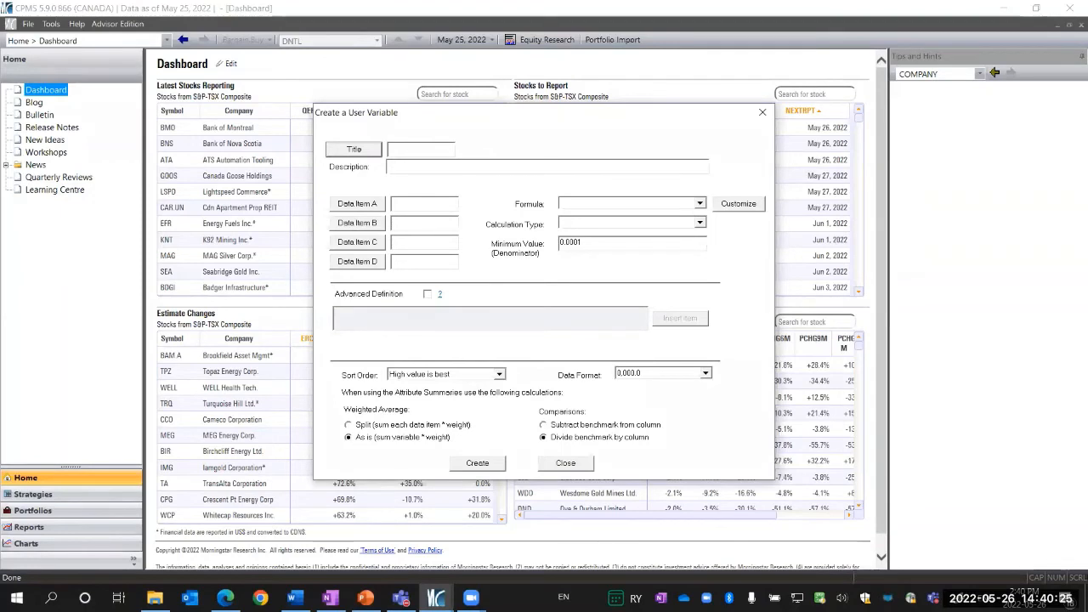
click(406, 148)
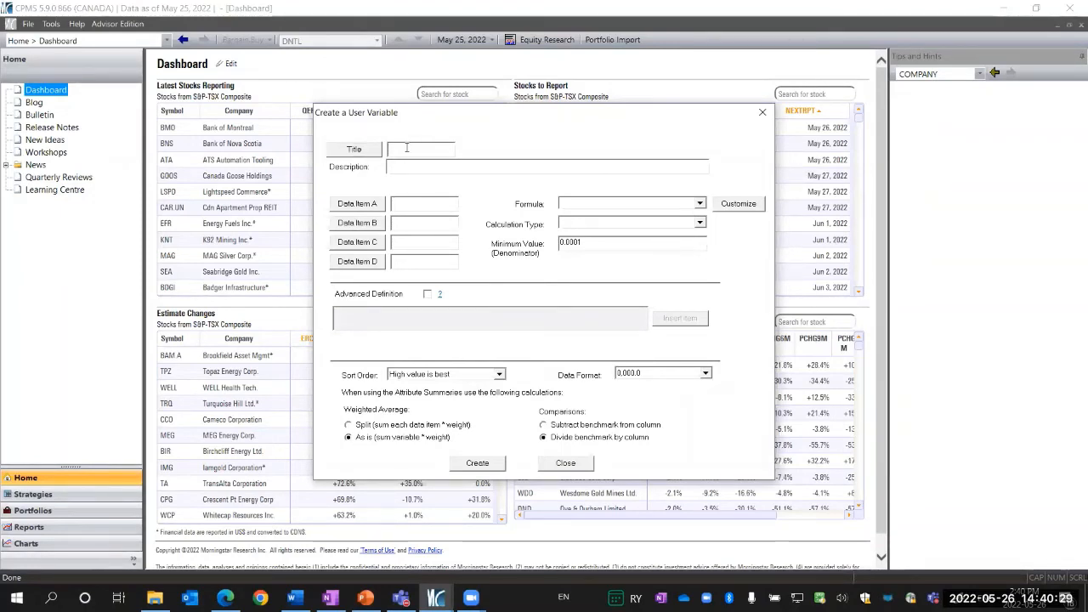
text(AB)
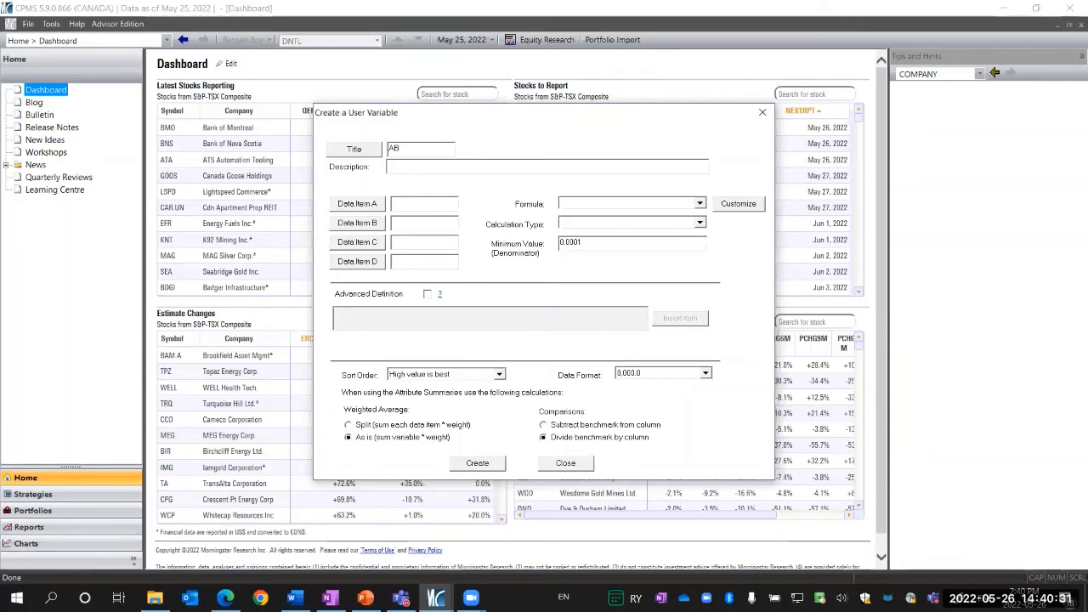
text(CDEFG)
click(406, 165)
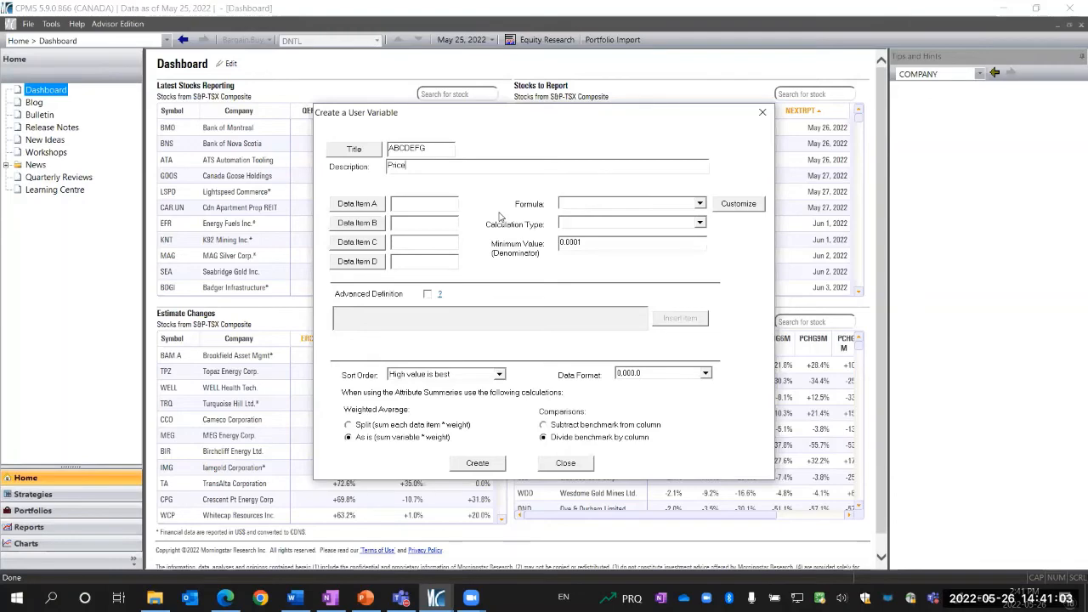
Set Data Item A to PR60D from the Size & Liquidity variables
click(378, 205)
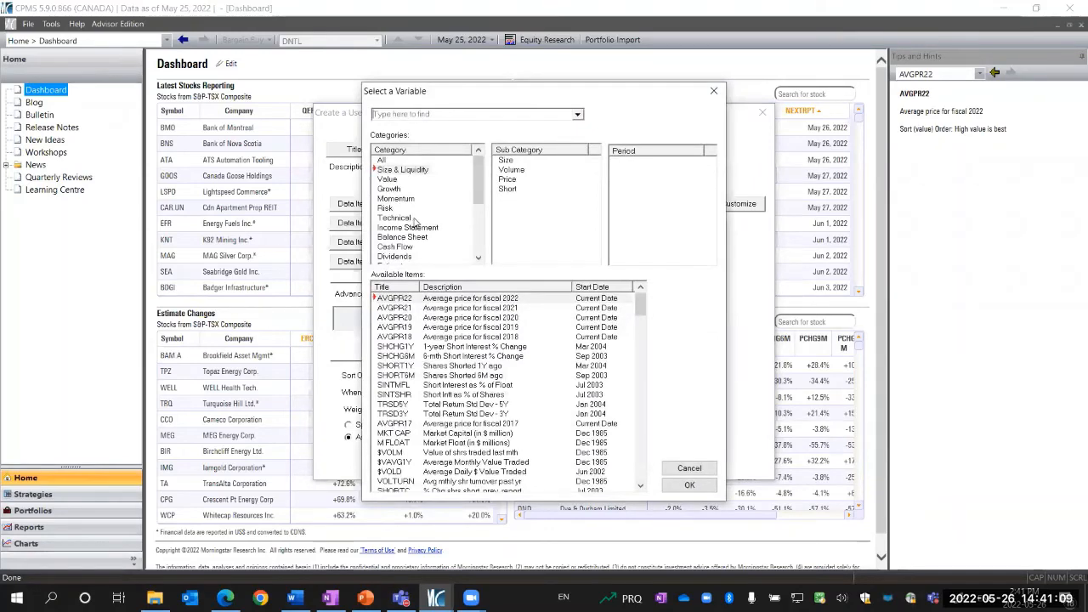
click(399, 170)
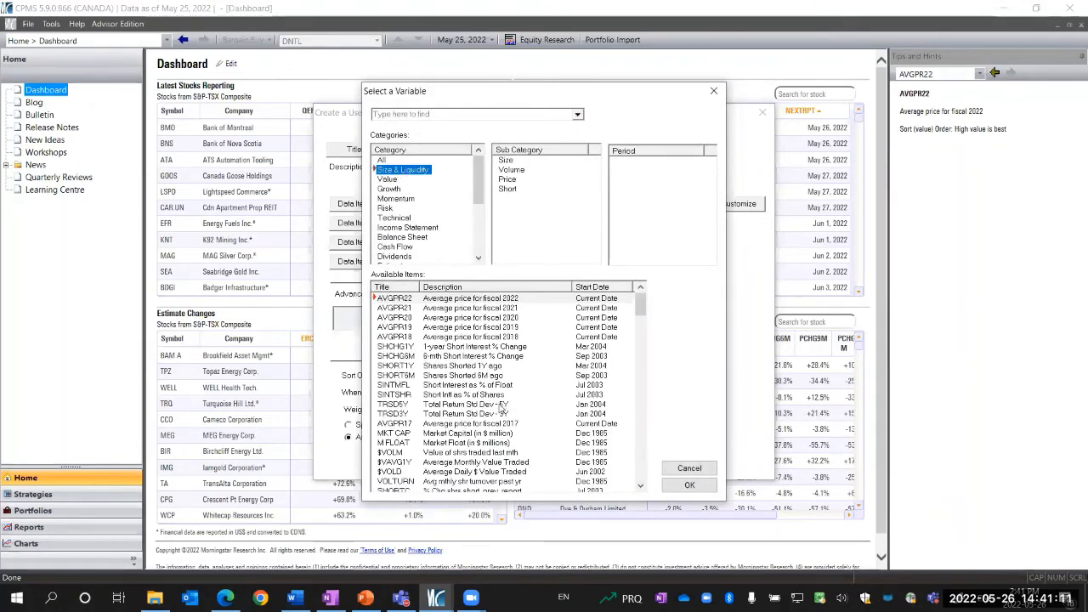
scroll(497, 399, down, 5)
scroll(493, 399, down, 1)
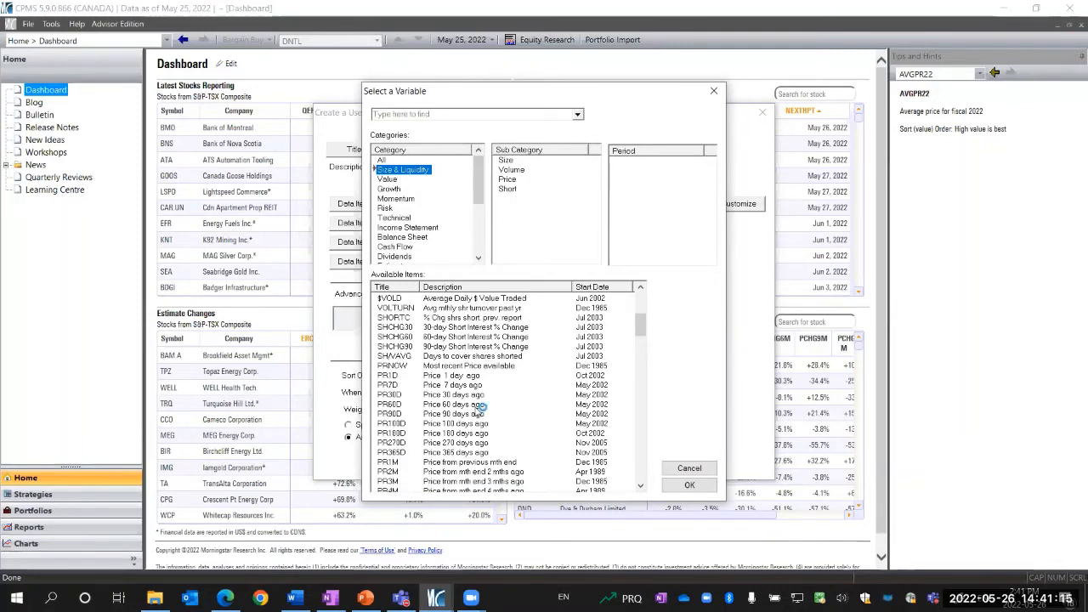
click(478, 405)
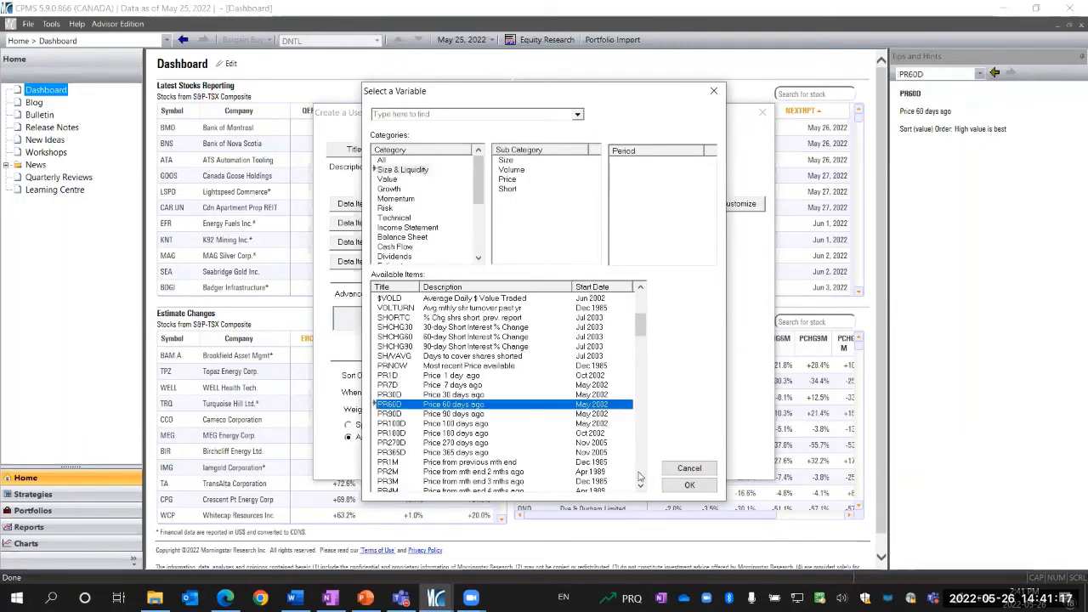
click(689, 485)
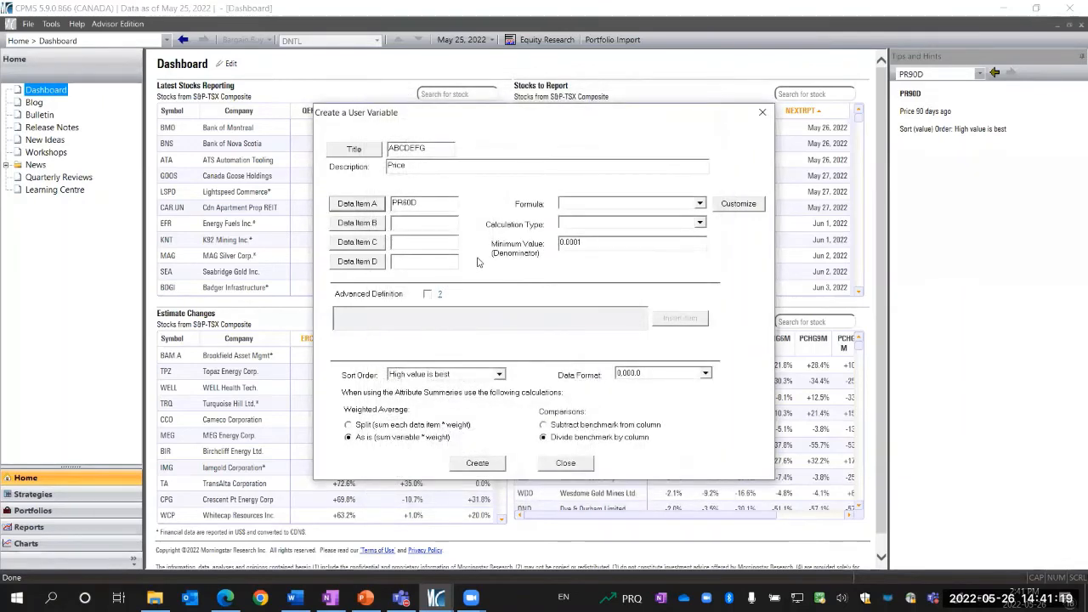
Set Data Item B to PR180D from the Size & Liquidity variables
click(377, 224)
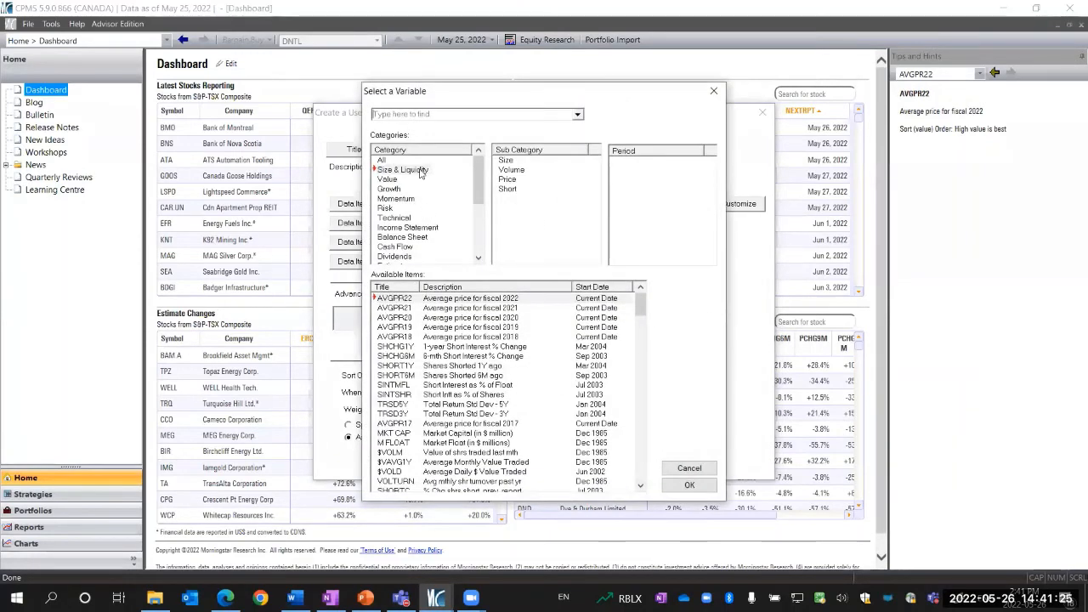
click(419, 171)
scroll(477, 453, down, 6)
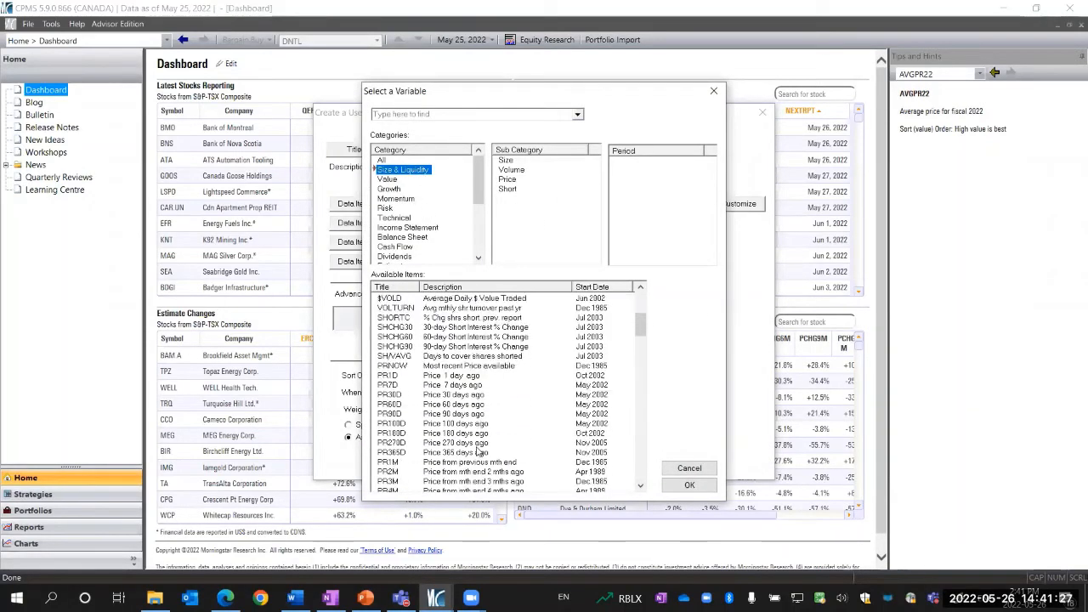
click(467, 434)
click(689, 485)
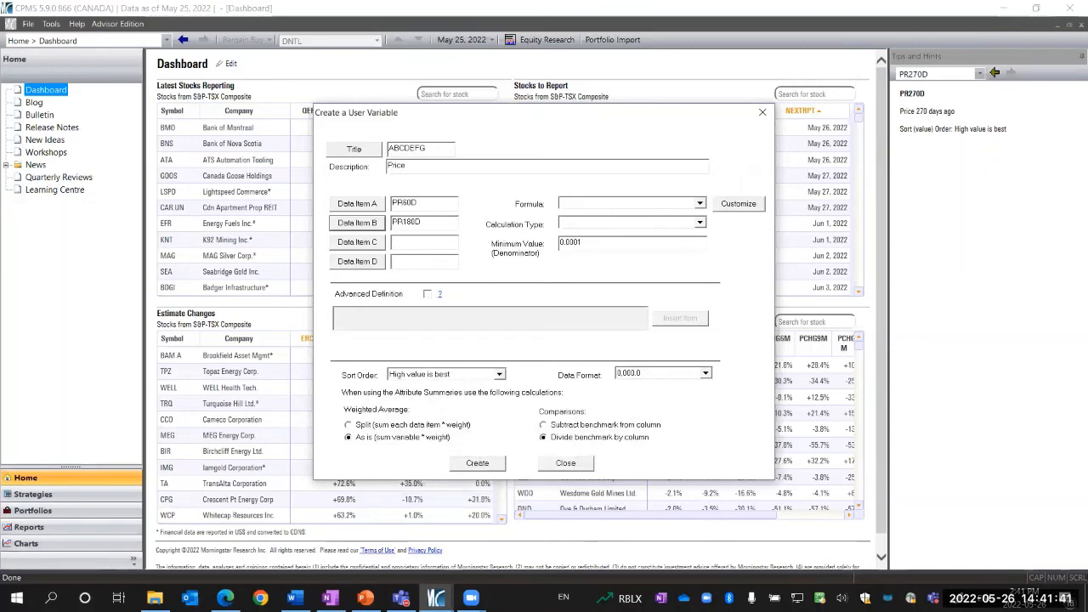
Choose the [Cpms] a - b formula for the variable
click(700, 204)
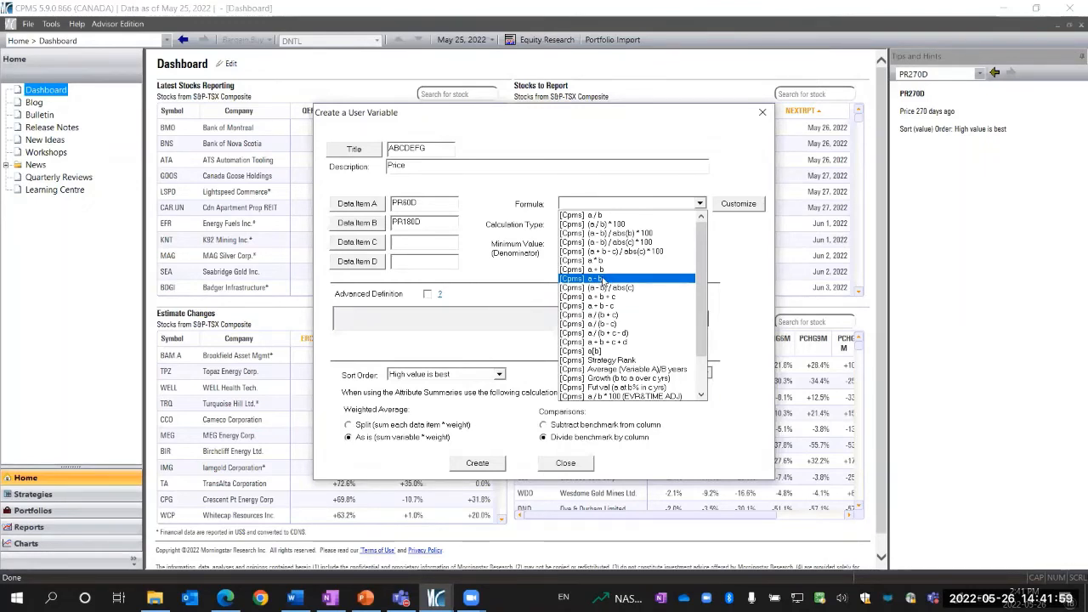
click(602, 278)
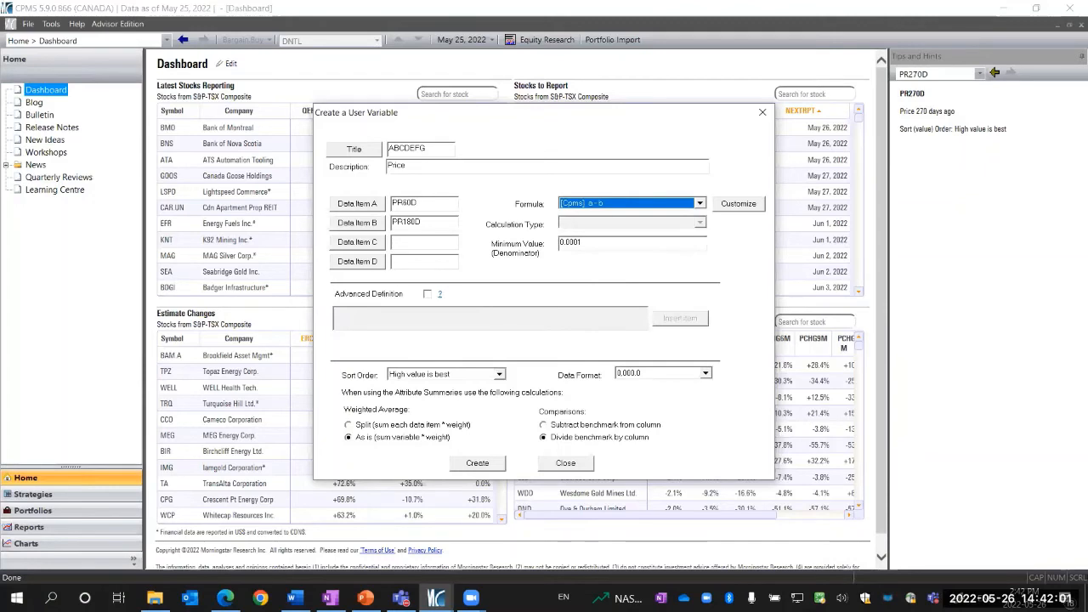
click(701, 204)
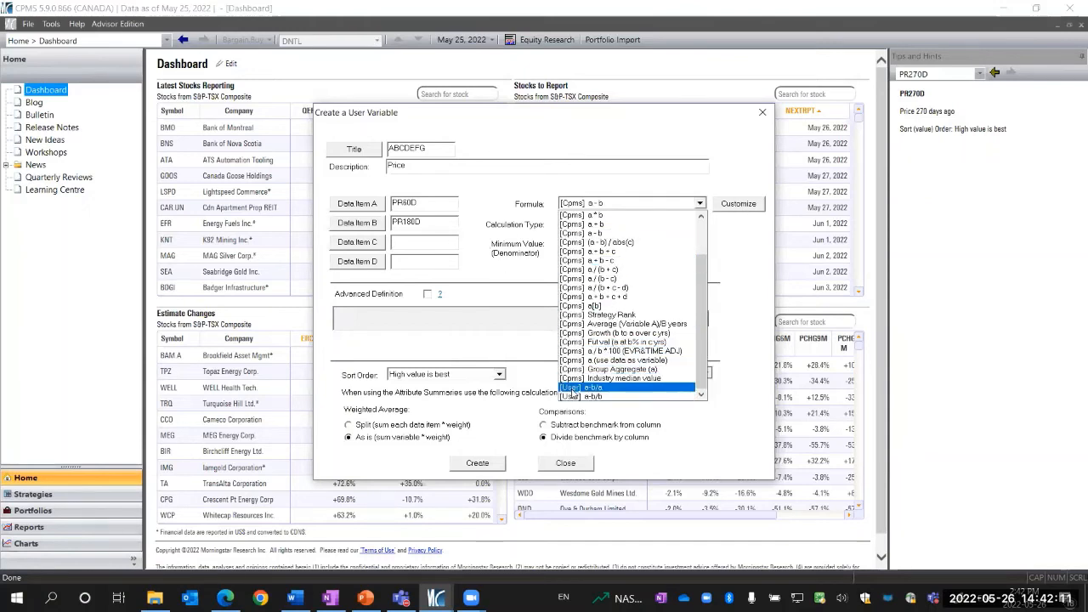
click(746, 276)
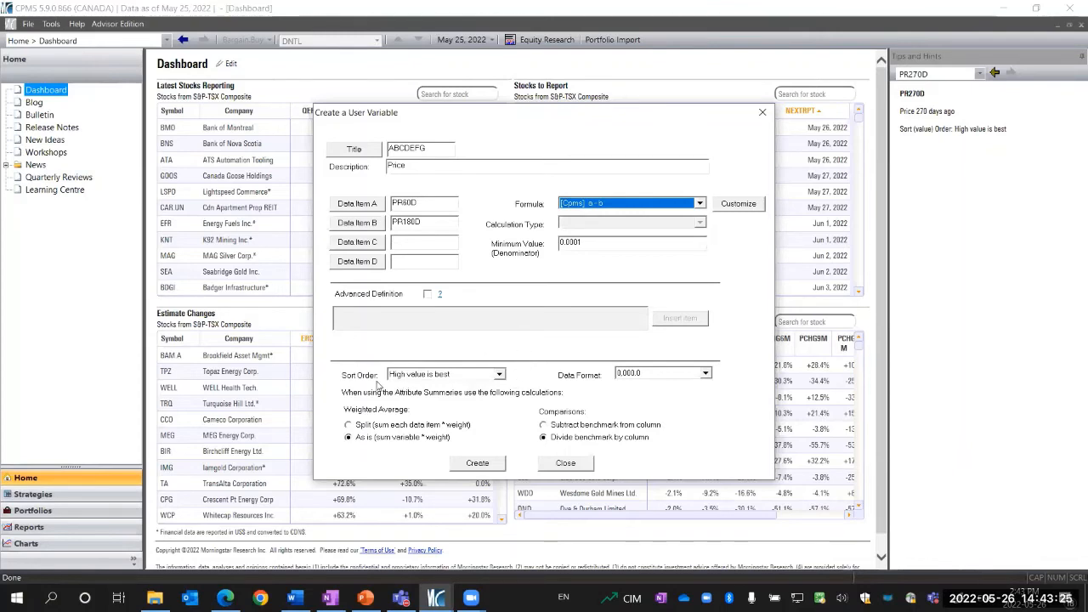
Set comparisons to subtract benchmark from column, create the variable, and decline creating another
click(459, 379)
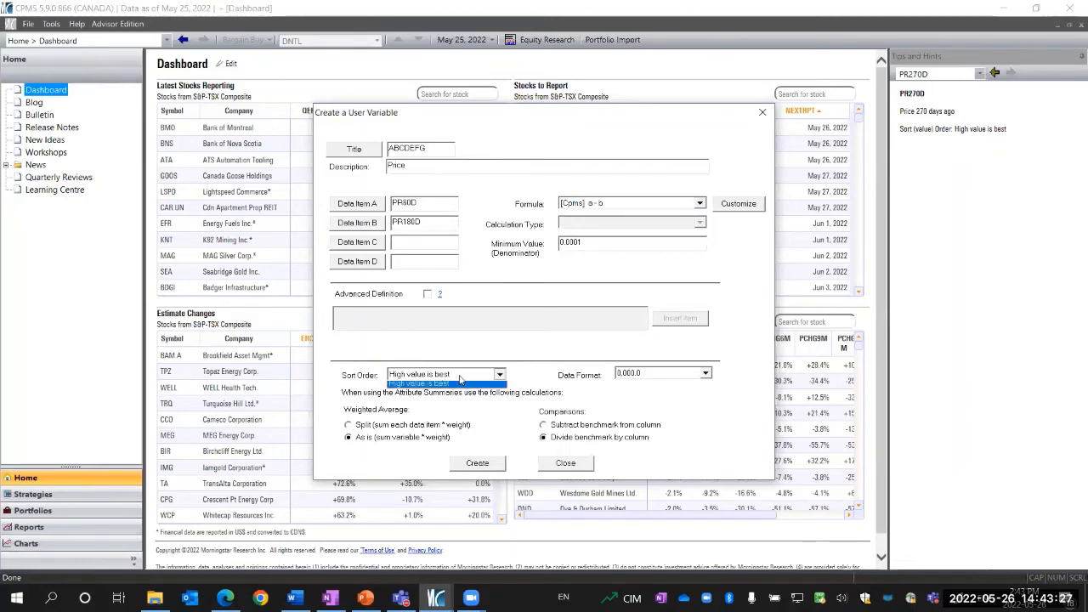
click(459, 379)
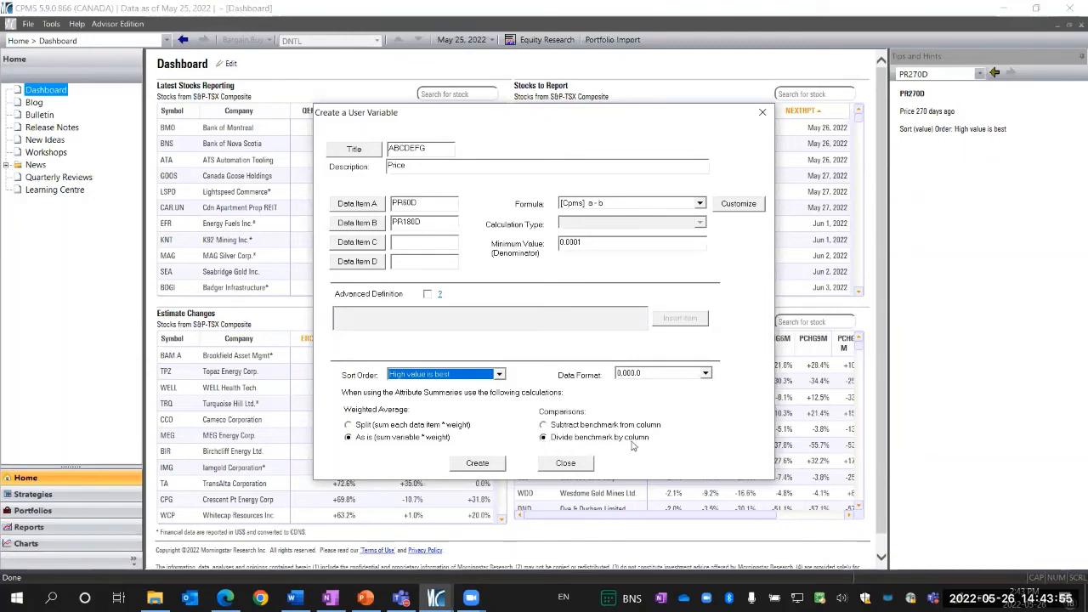
click(544, 424)
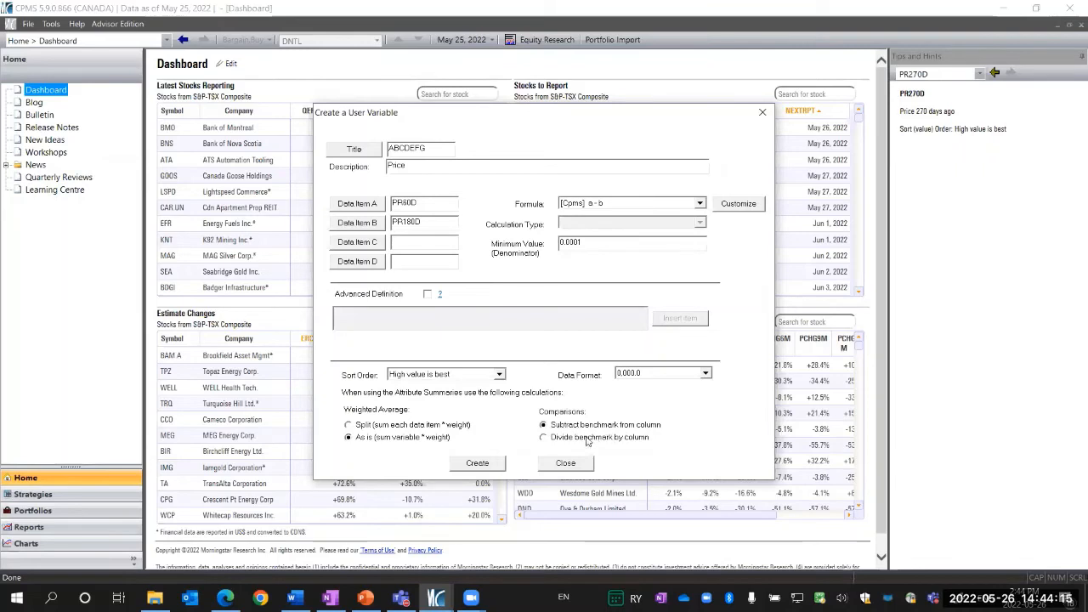
click(490, 467)
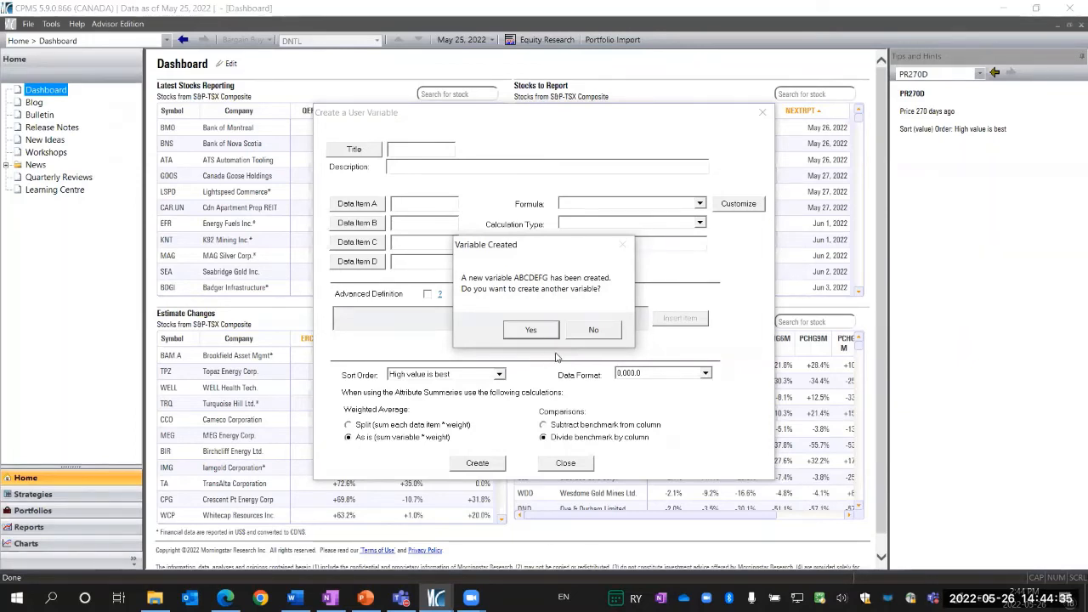
click(591, 338)
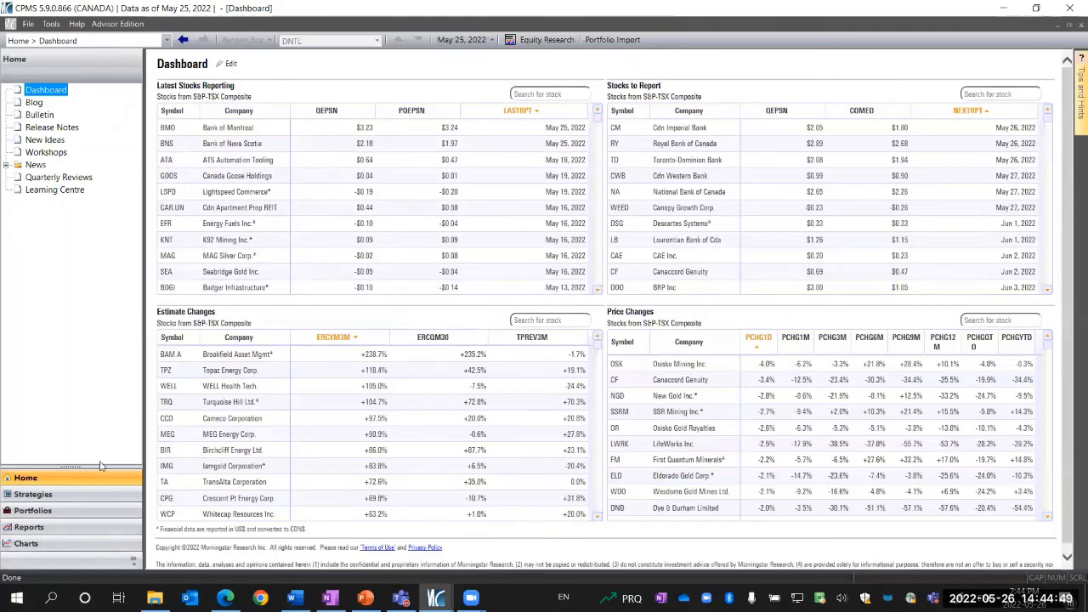
Open variable insertion for the Joes Strategy Buy strategy and select ABCDEFG in the User Defined category
click(59, 495)
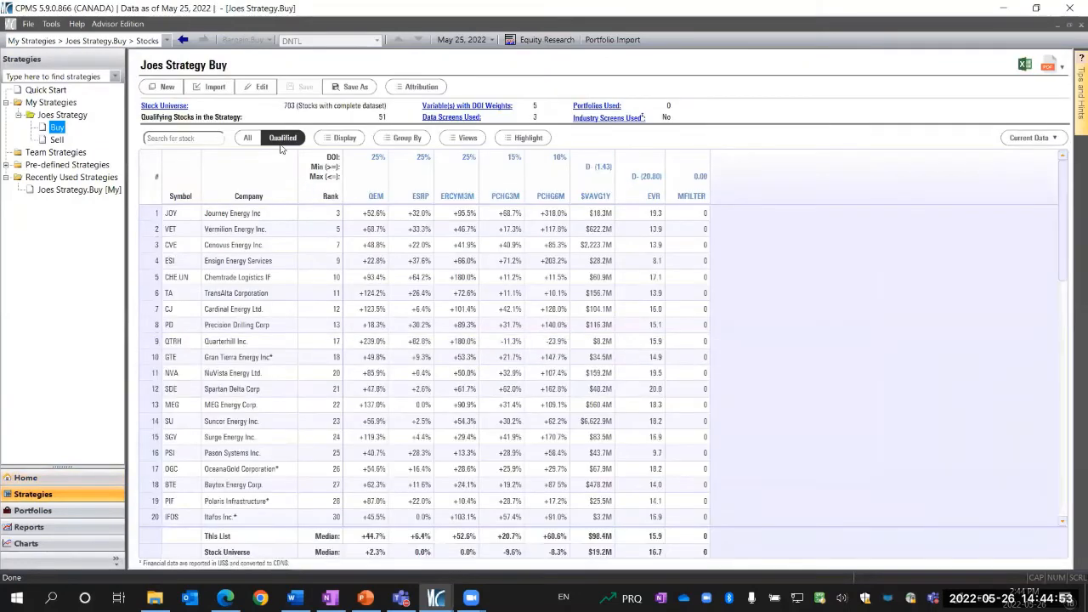
click(263, 88)
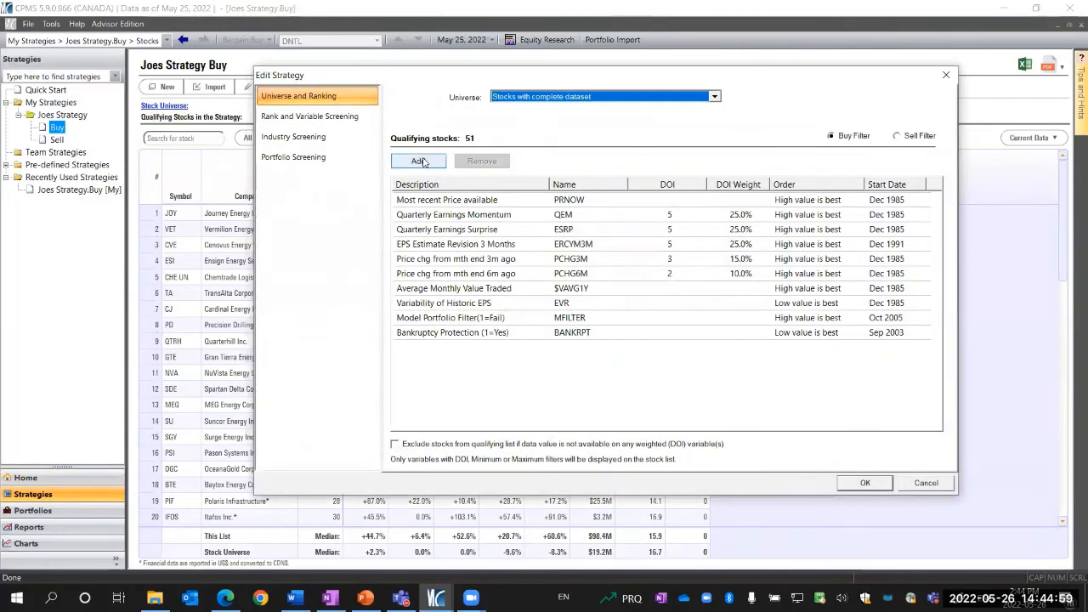
click(420, 161)
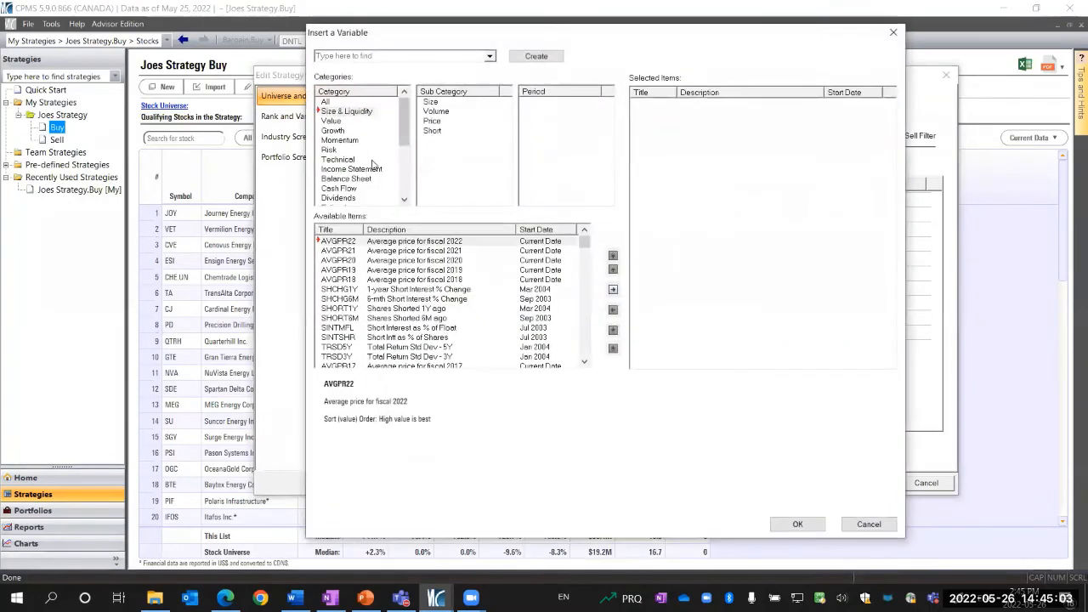
scroll(375, 157, down, 4)
scroll(372, 167, up, 4)
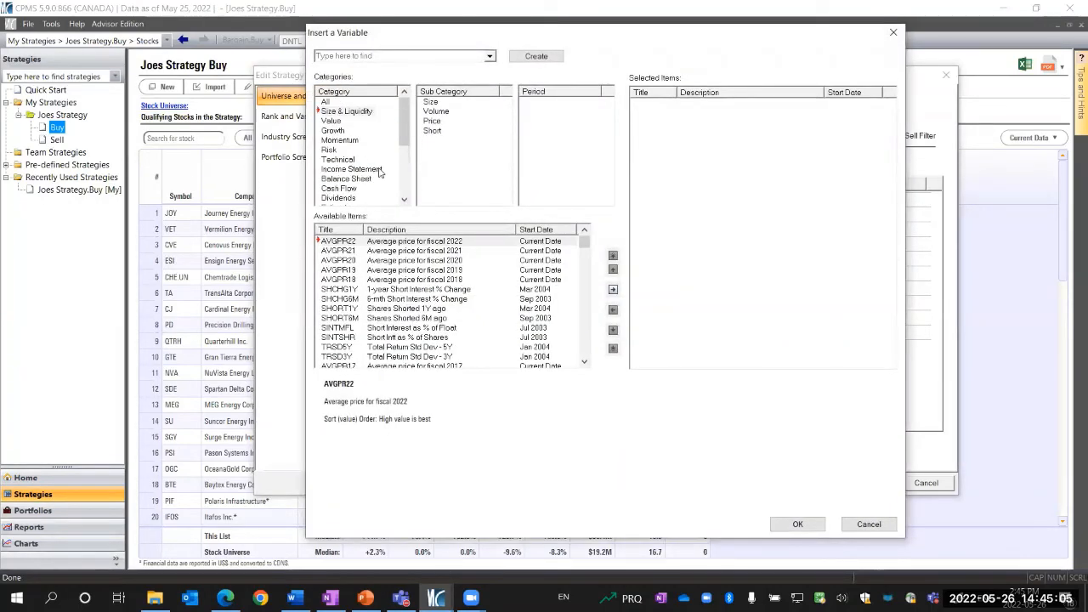
scroll(380, 173, down, 1)
scroll(379, 173, down, 3)
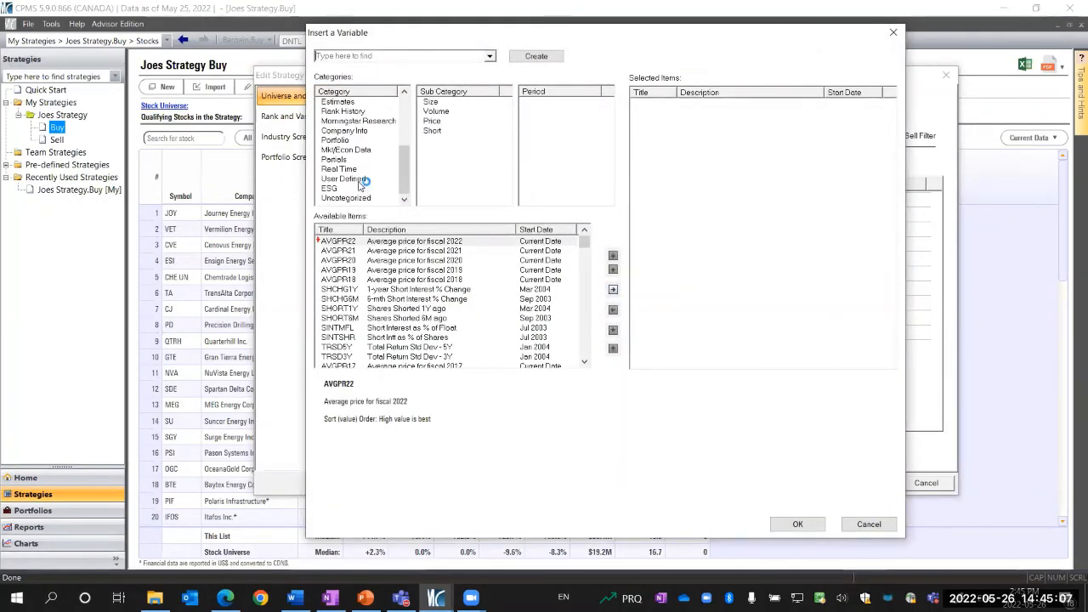
click(357, 180)
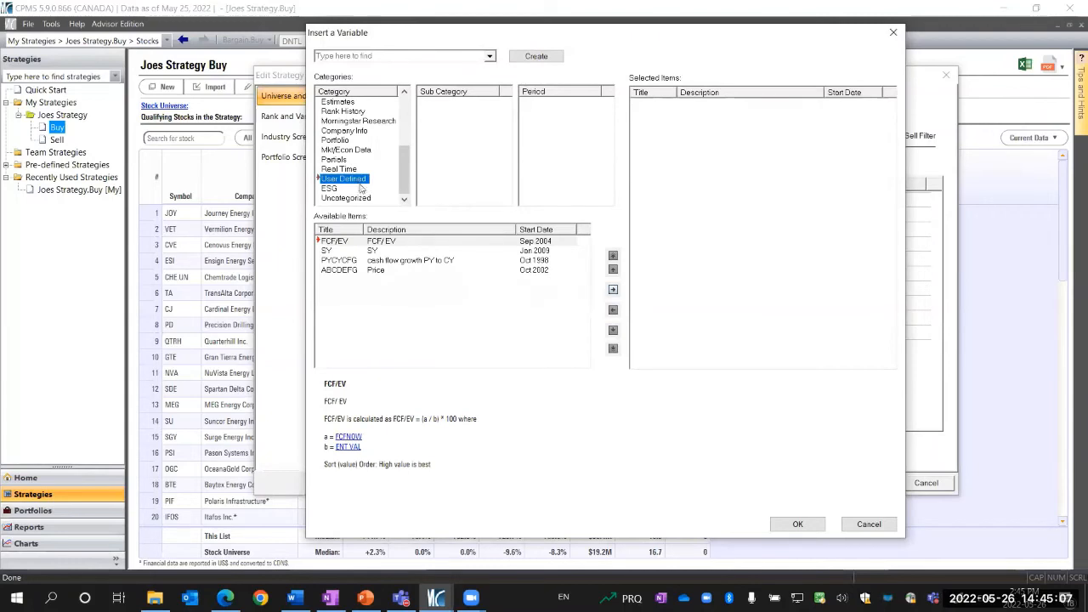
click(374, 272)
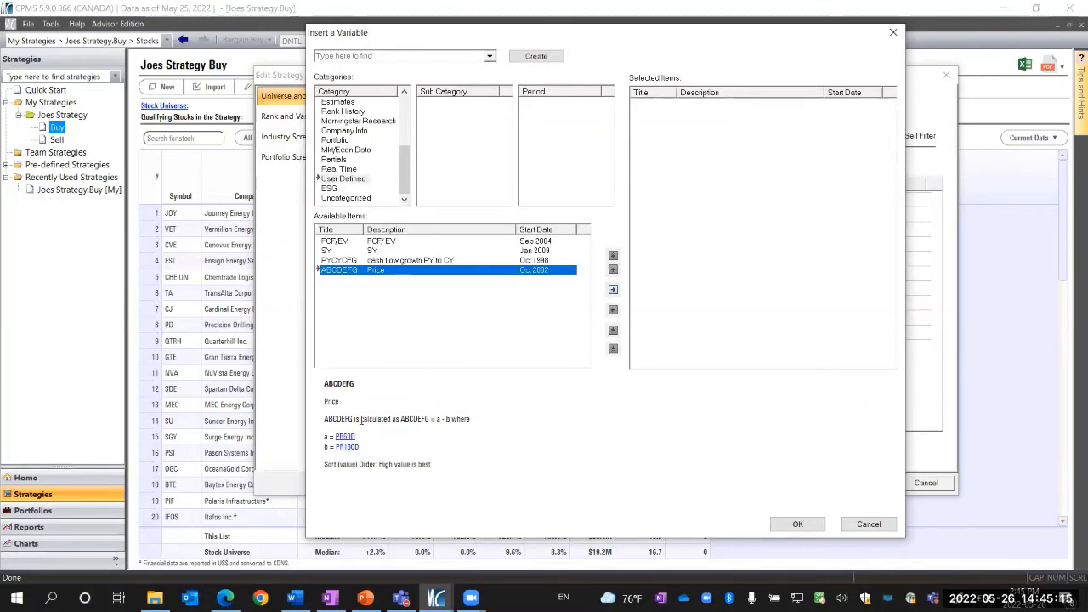
Highlight the ABCDEFG definition text, then cancel the insertion and the strategy edit
drag(330, 409, 448, 471)
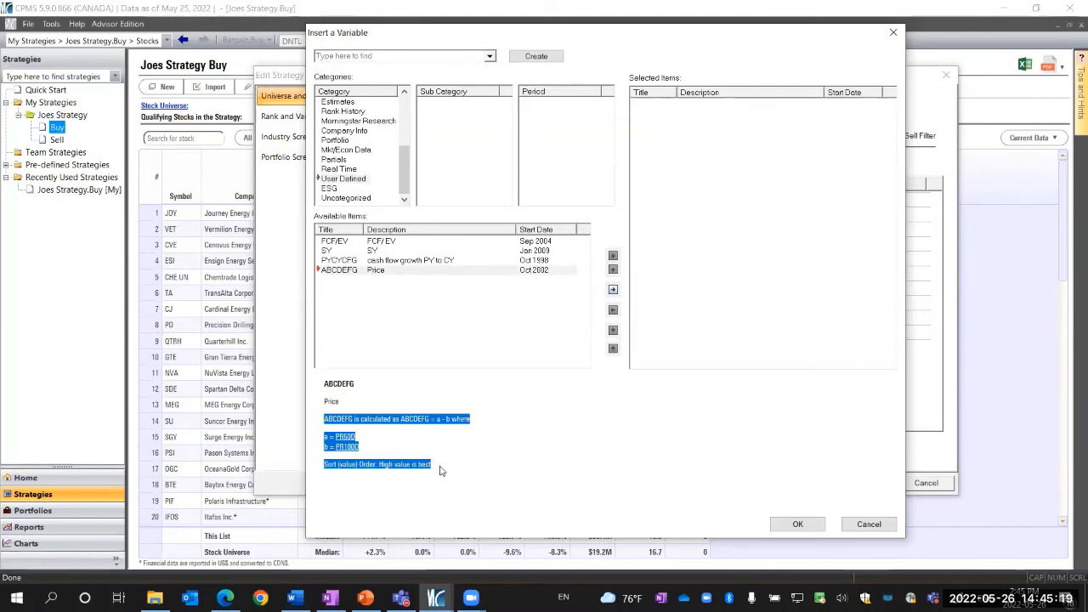
click(481, 462)
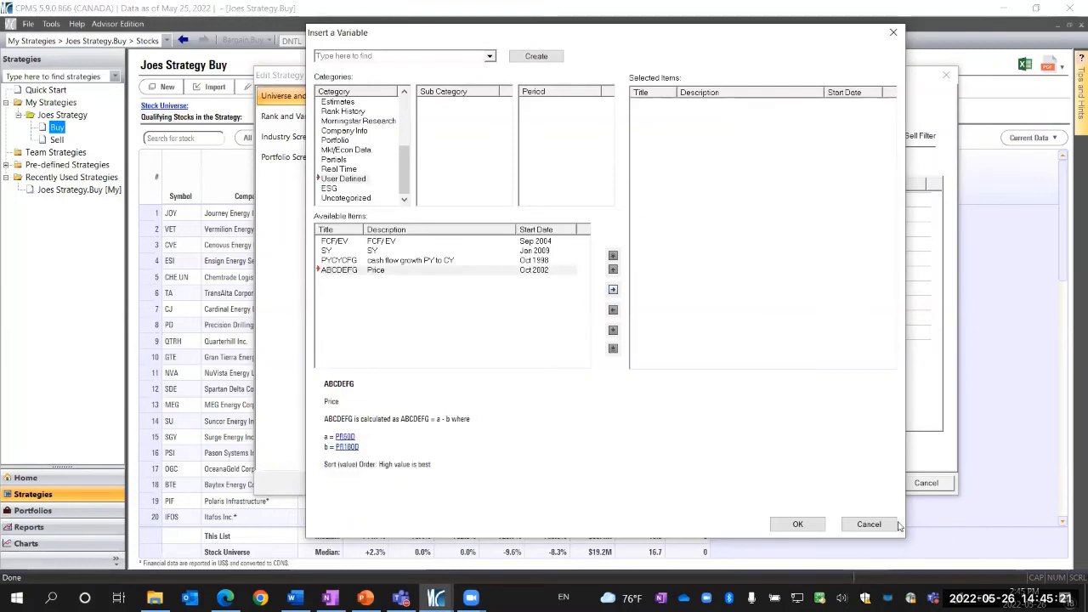
click(925, 484)
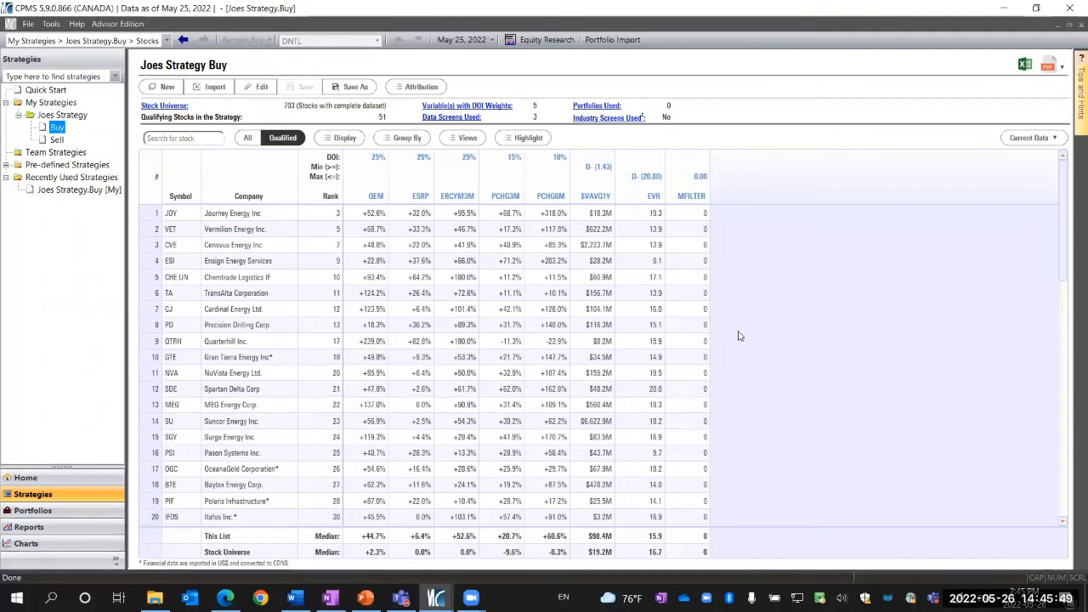
Switch to PowerPoint and start the slide show of the CPMS workshop presentation
click(364, 597)
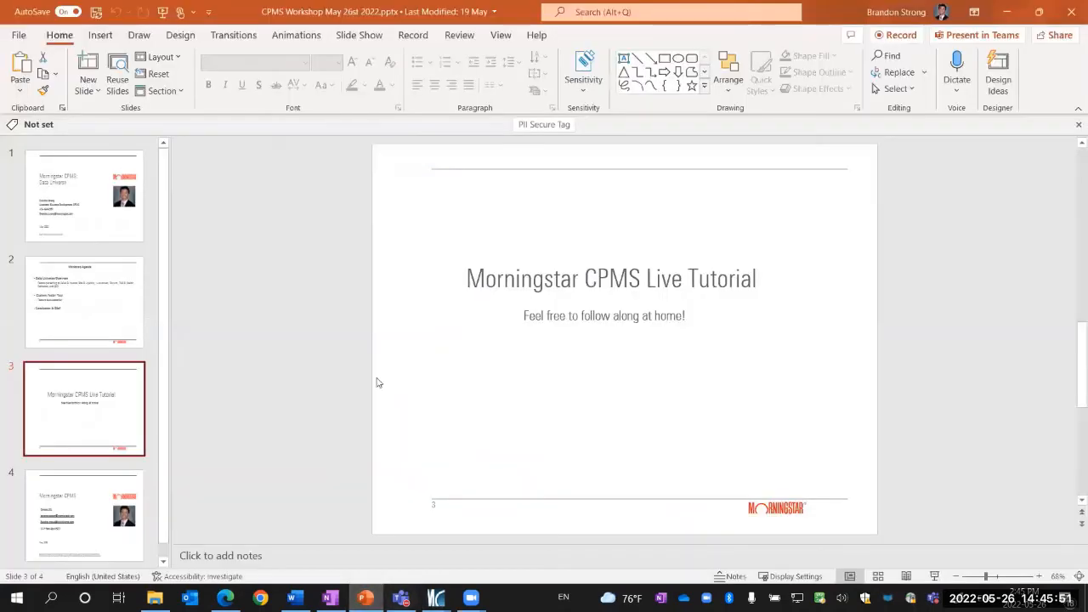
click(165, 11)
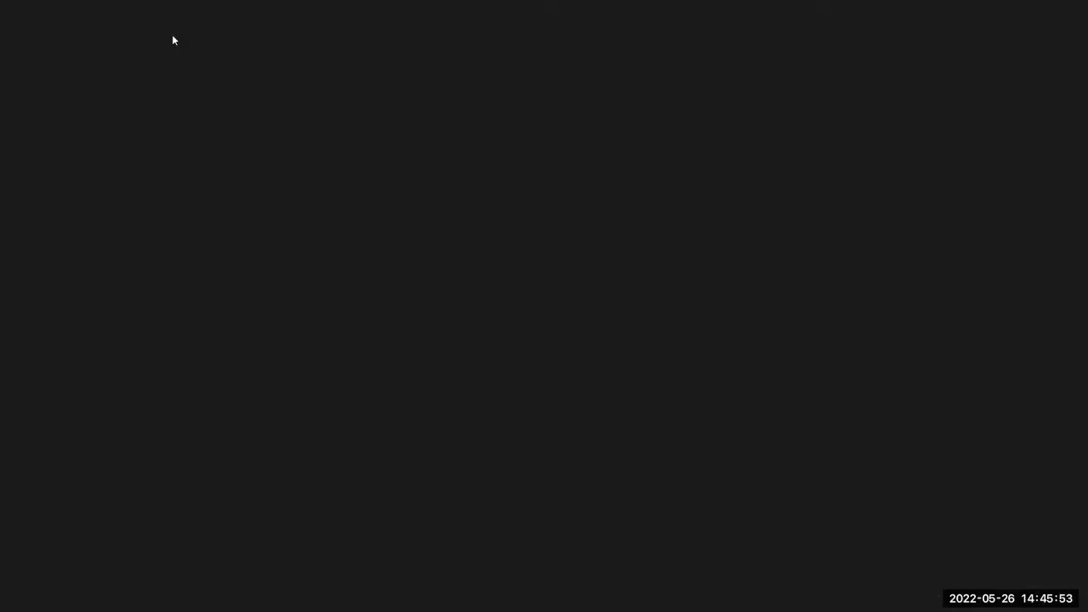
click(221, 23)
click(217, 61)
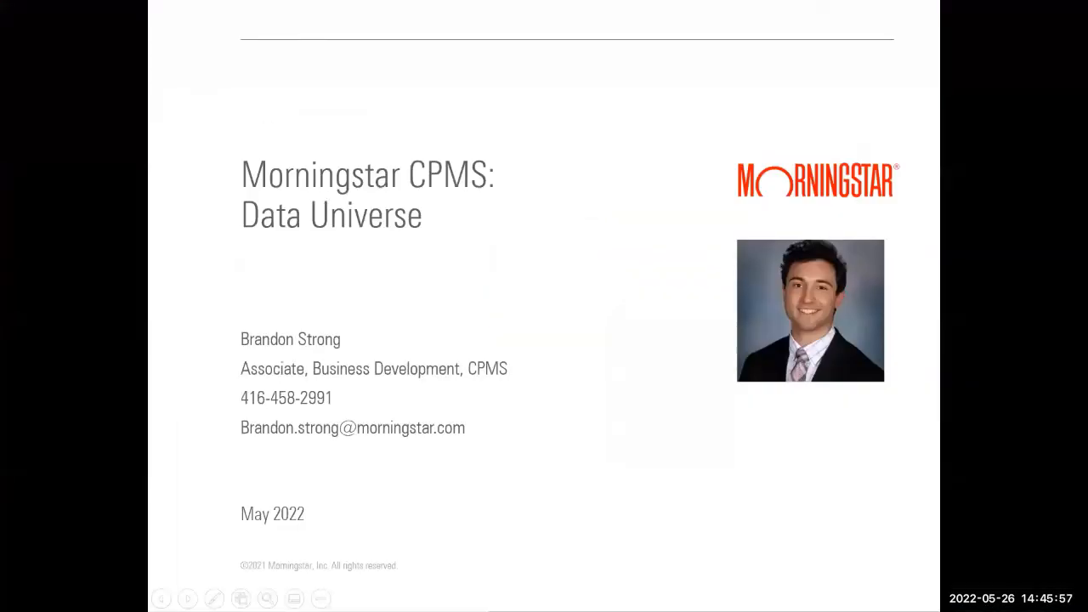
Advance through the slides to the contact slide
click(336, 363)
click(336, 362)
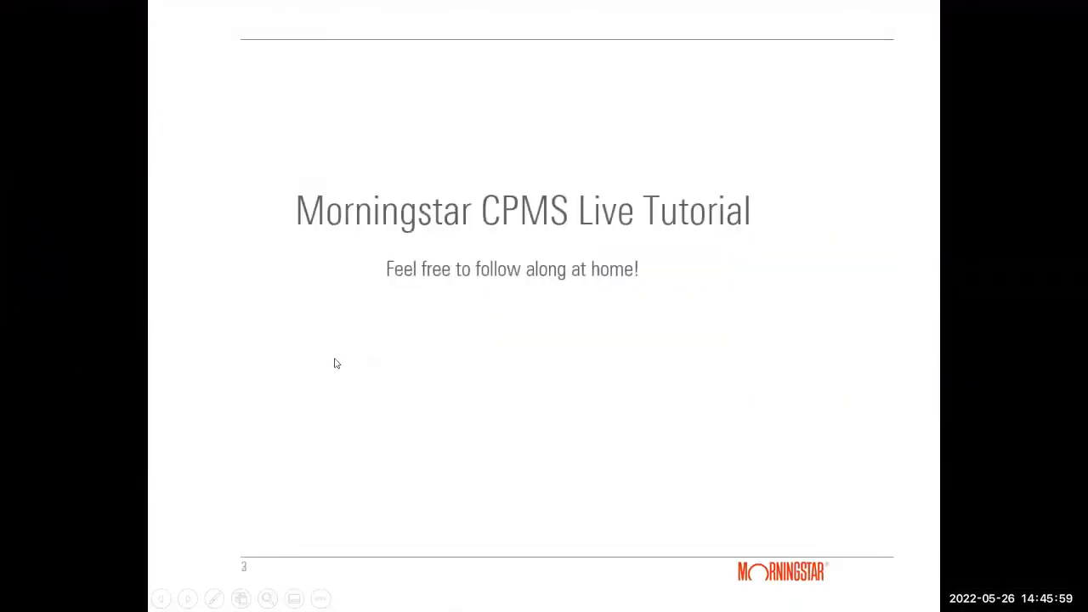
click(335, 362)
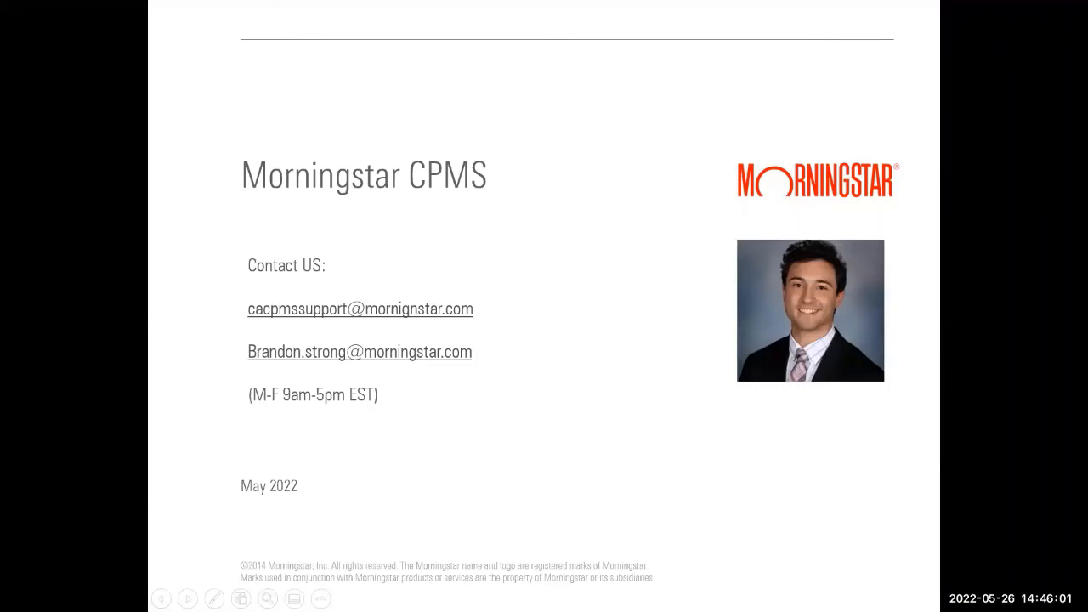